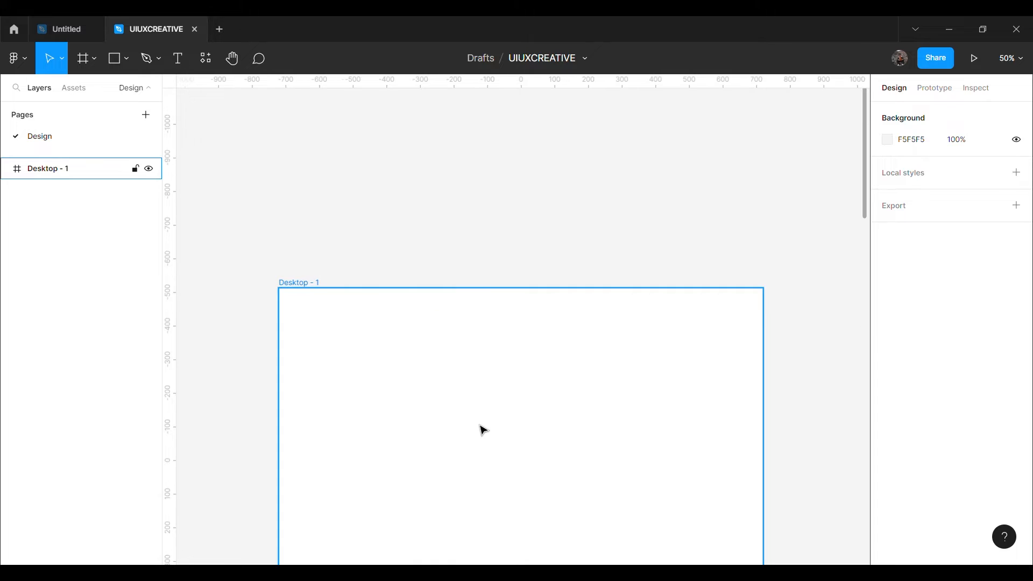
Add a "Wallet." text near the upper-left corner of the Desktop - 1 frame.
scroll(294, 259, left, 2)
scroll(300, 260, down, 2)
key(ctrl+plus)
scroll(303, 264, up, 3)
scroll(311, 253, left, 3)
key(t)
click(413, 326)
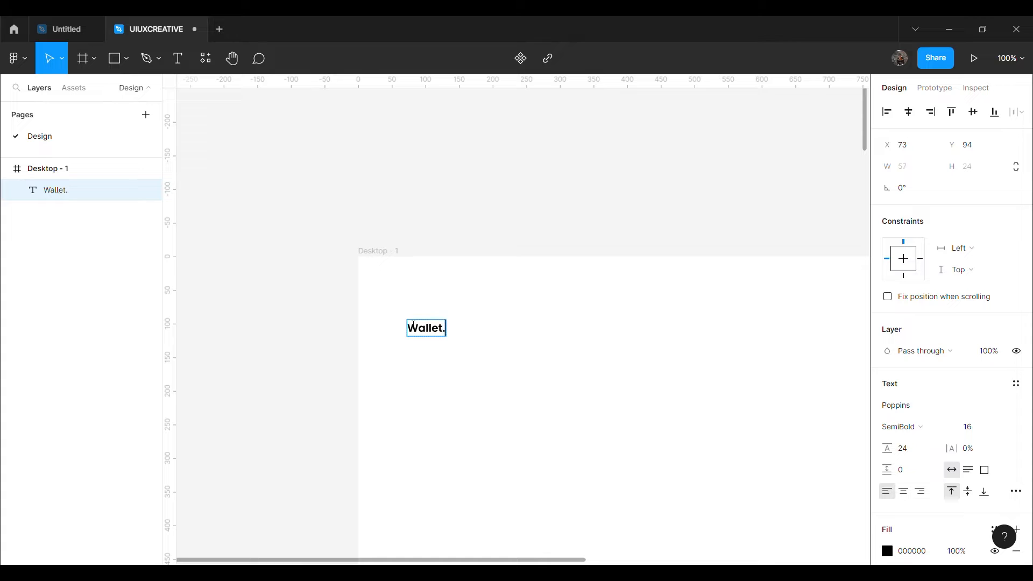
key(Escape)
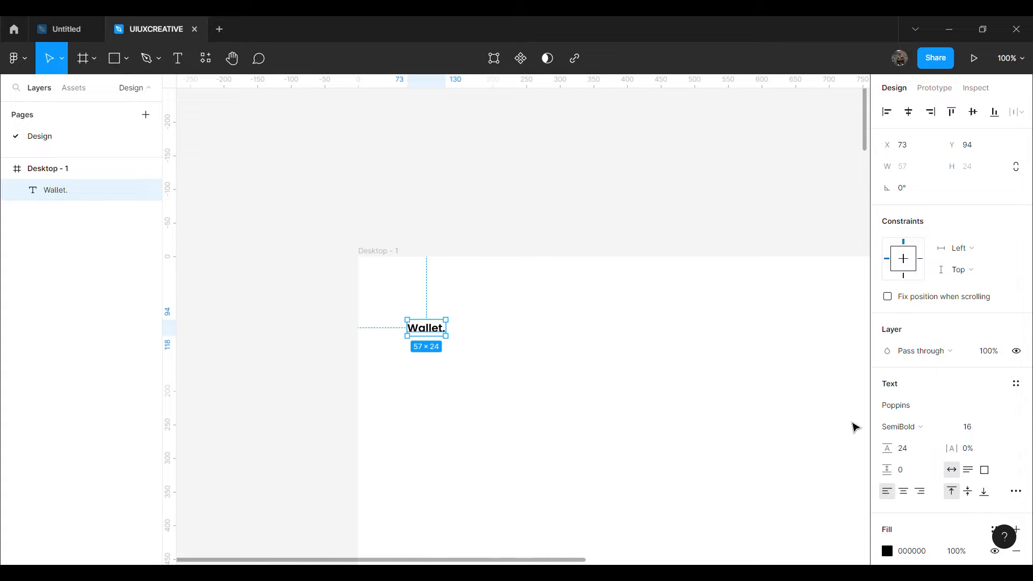
Move the "Wallet." text closer to the frame's upper-left corner, to X 50 and Y 40.
drag(440, 339, 424, 293)
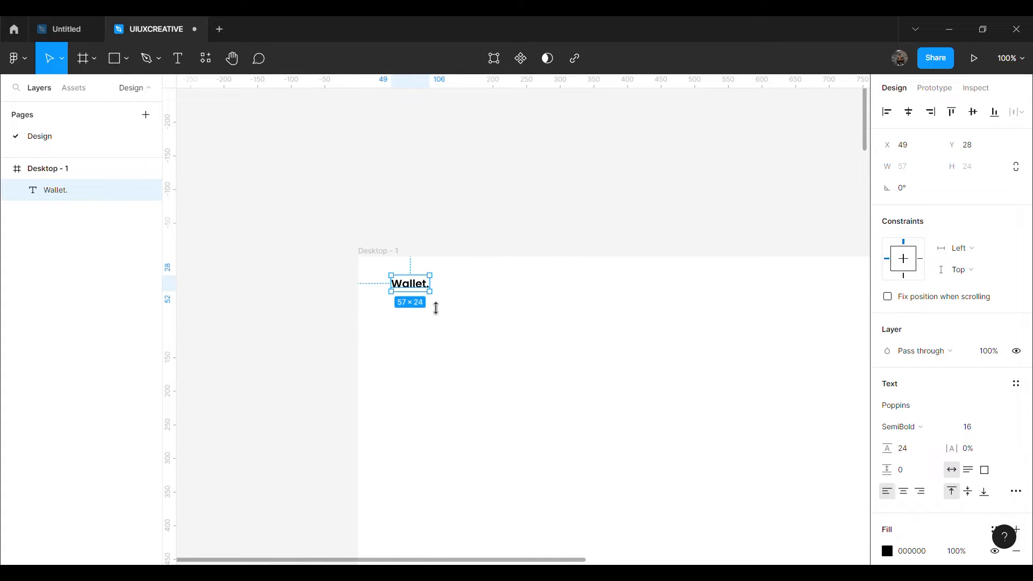
key(Left)
key(Left)
key(Left)
key(Left)
key(Left)
key(Left)
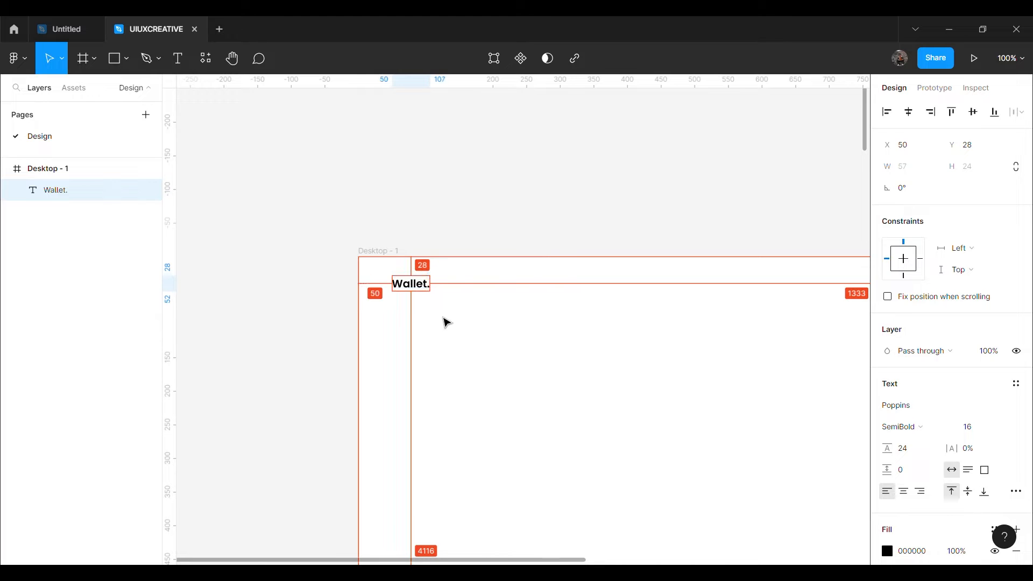
key(Left)
key(Left)
key(Left)
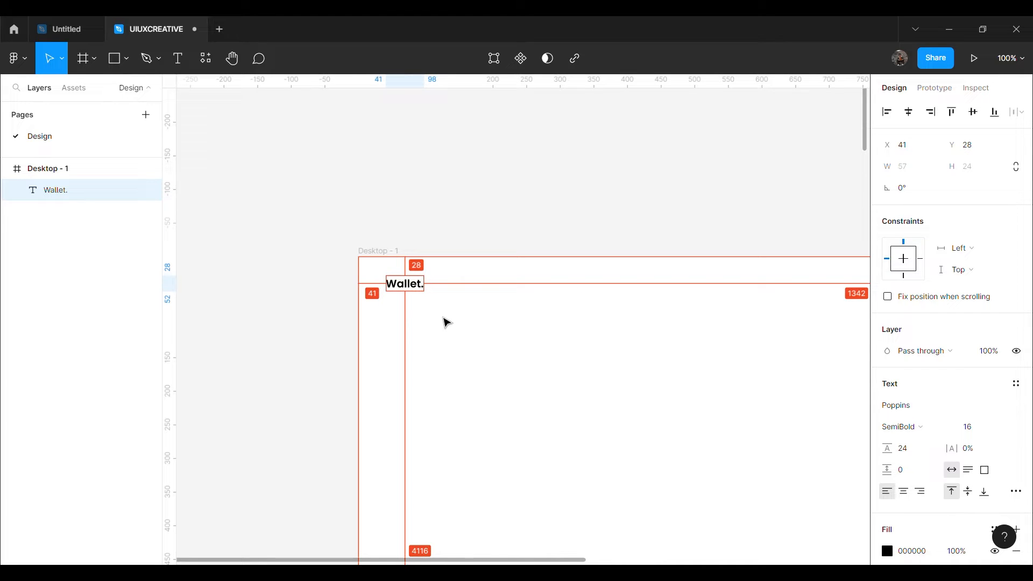
key(Down)
key(Down)
key(Down)
key(Down)
key(Down)
key(Down)
key(Down)
key(Down)
key(Down)
key(Down)
key(Down)
key(Down)
key(Down)
key(Down)
key(Down)
key(Down)
key(Down)
key(Down)
key(Down)
key(Down)
key(Down)
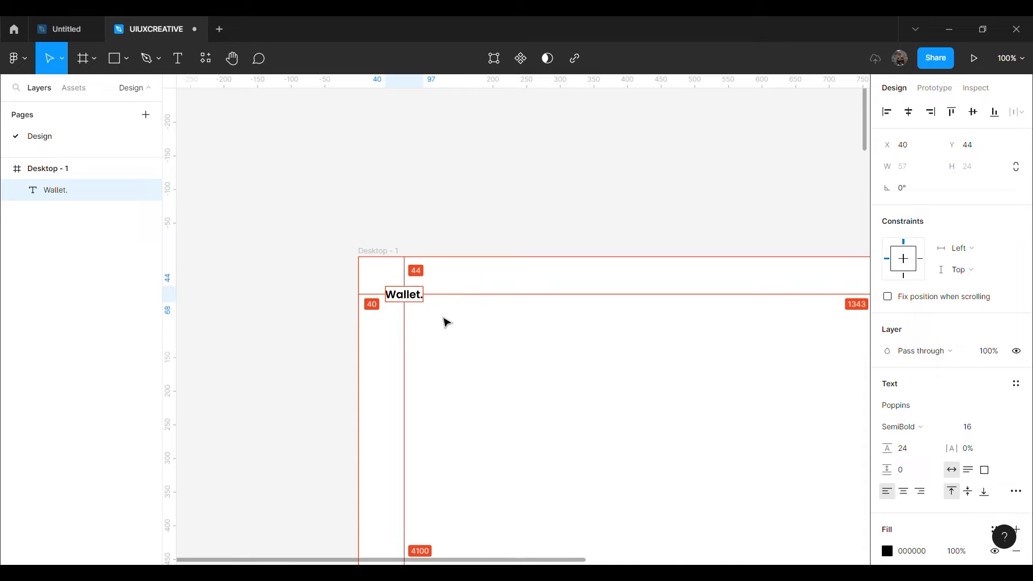
key(Right)
key(Right)
key(Right)
key(Right)
key(Right)
key(Right)
key(Right)
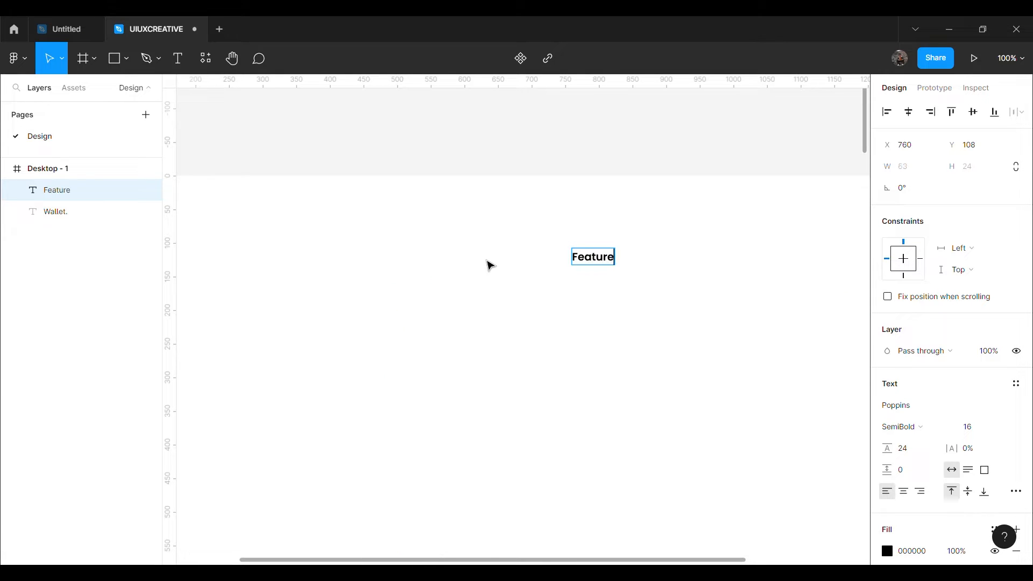
Add a "Features" text in the upper part of the frame and set its font weight to Regular.
key(Escape)
click(903, 427)
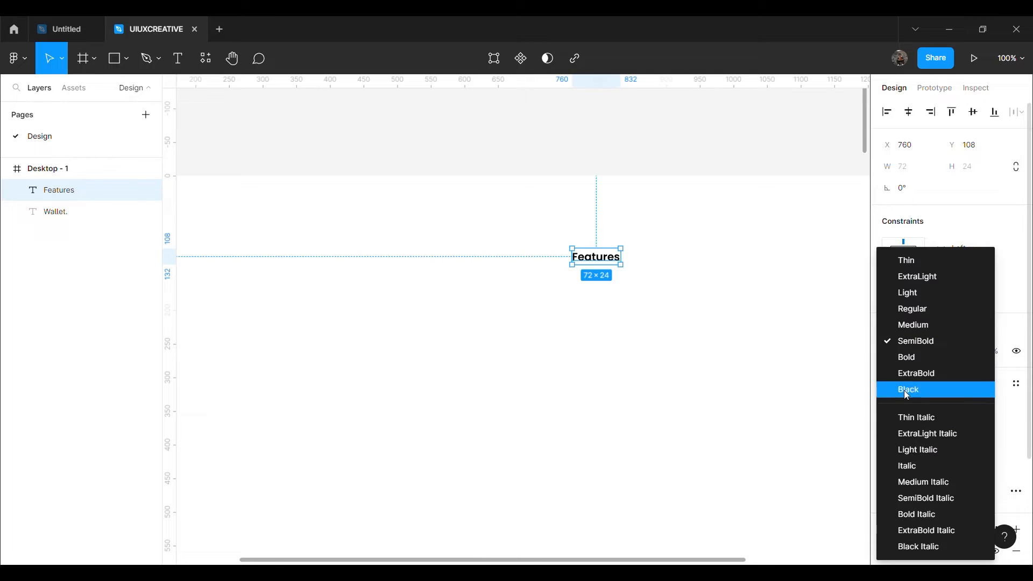
click(924, 314)
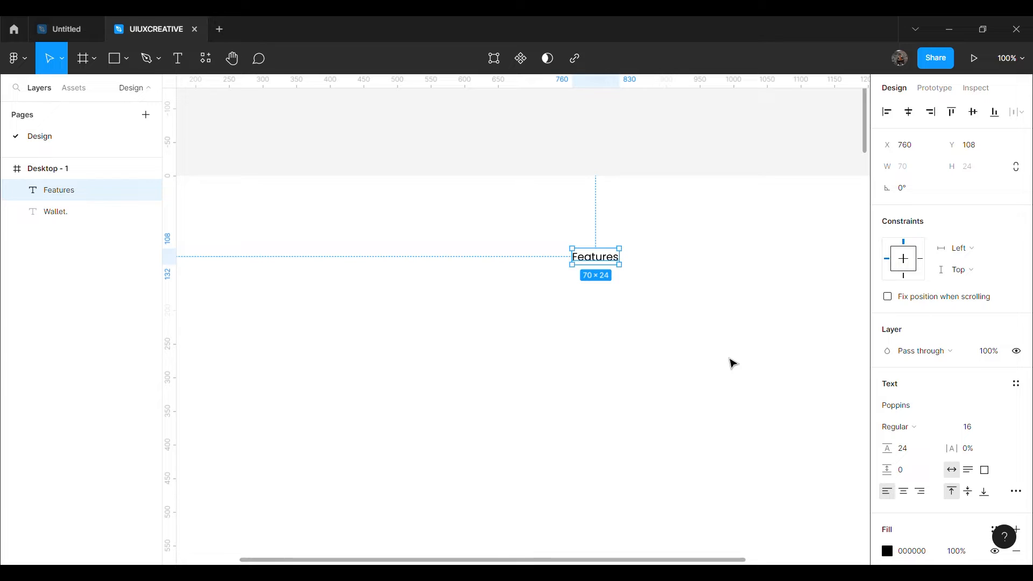
Move the "Features" text up into the header row at X 752, Y 40.
click(680, 323)
drag(604, 261, 599, 220)
key(alt+Up)
key(alt+Up)
key(alt+Up)
key(alt+Up)
key(alt+Up)
key(alt+Up)
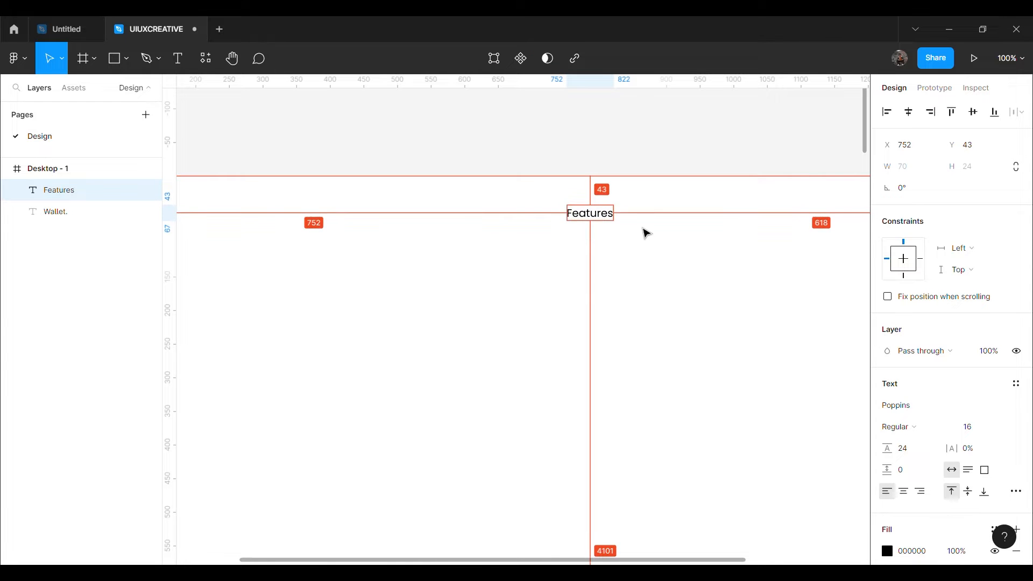
key(alt+Up)
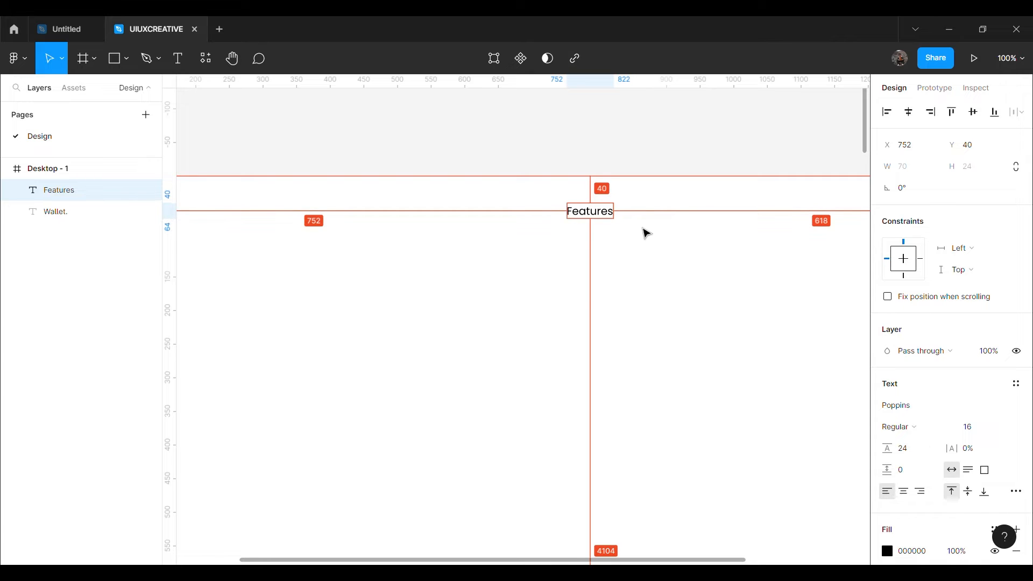
Duplicate the "Features" text, place the copy beside it at X 872, Y 40, and change its wording to "Pricing".
key(ctrl+d)
drag(599, 214, 680, 213)
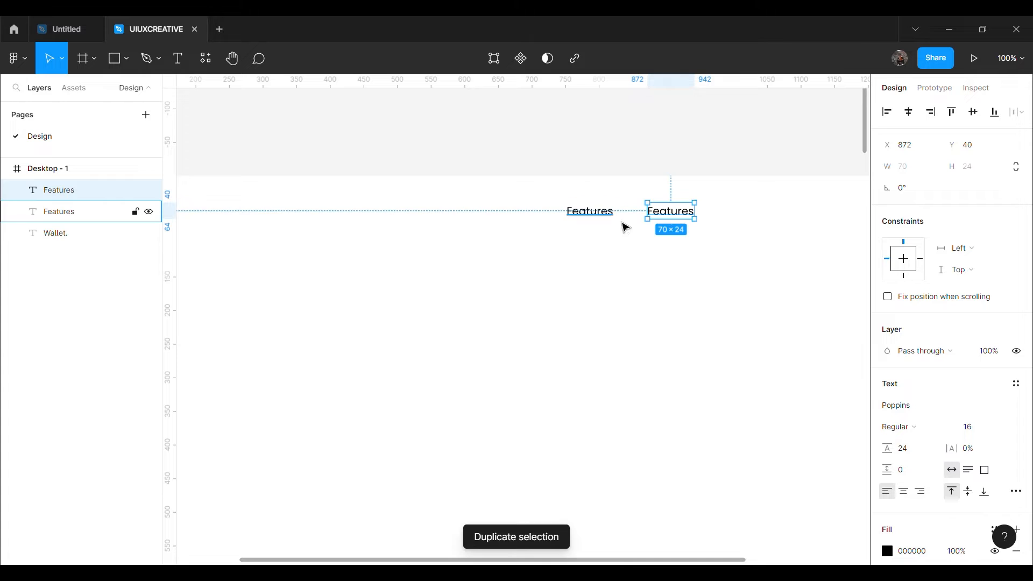
double_click(673, 221)
text(Pricing)
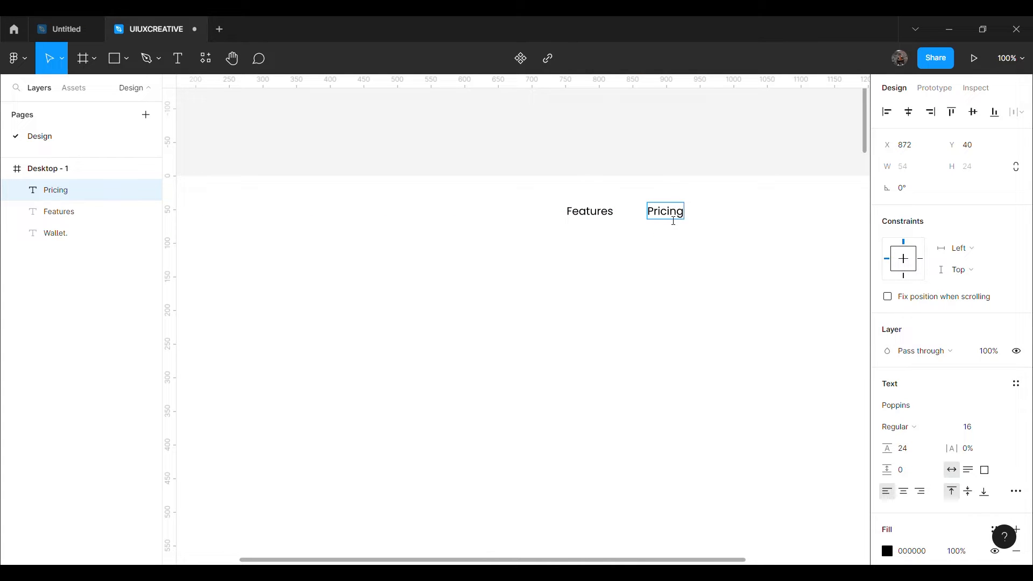
key(Escape)
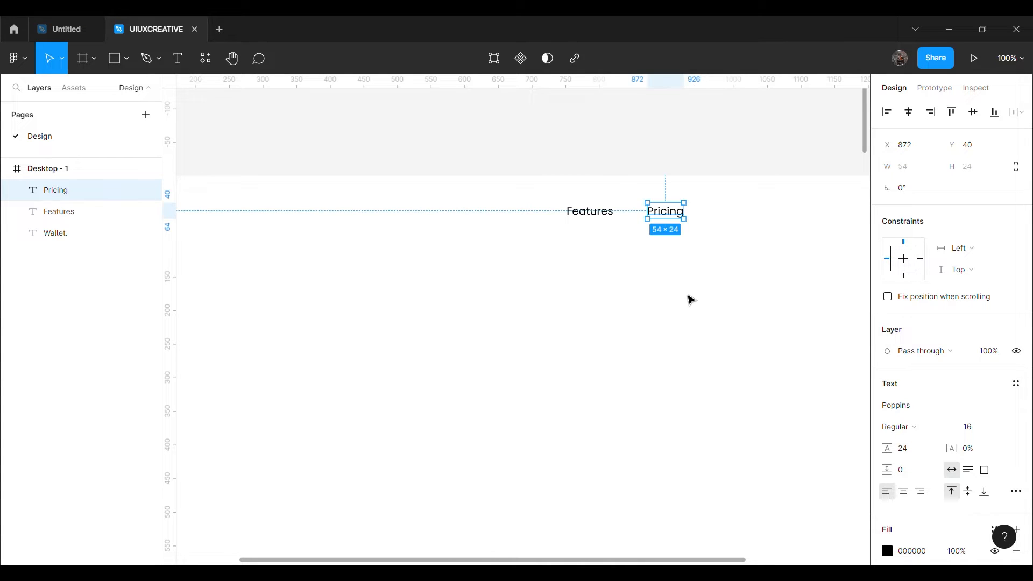
Duplicate the "Pricing" text, place the copy at X 976, Y 40, and change its wording to "Legal".
key(ctrl+d)
drag(691, 220, 738, 225)
double_click(739, 219)
text(Leagl)
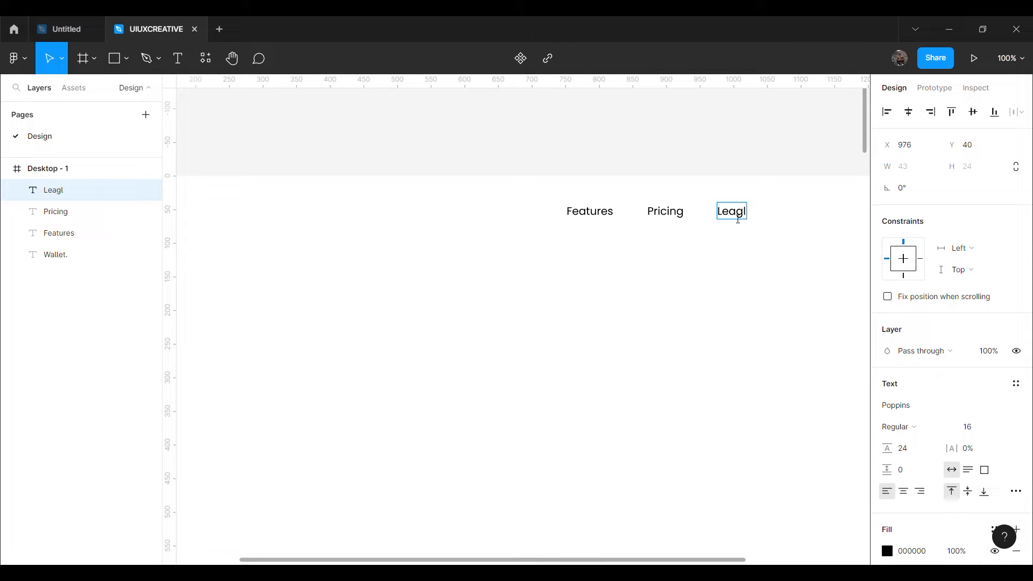
text(gal)
click(763, 259)
Duplicate the "Legal" text, place the copy at X 1069, Y 40, and change its wording to "About".
drag(779, 131, 909, 138)
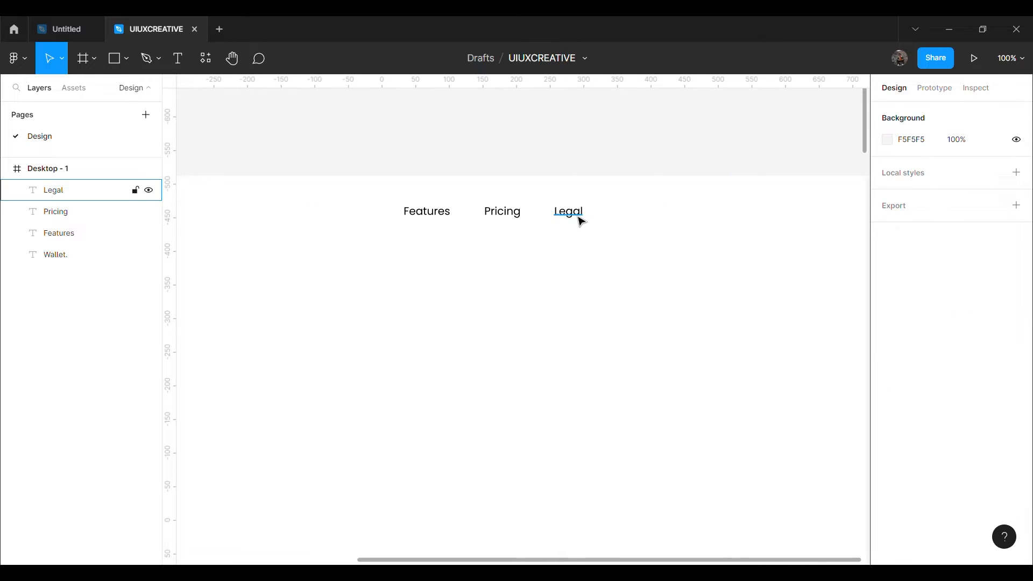
click(579, 221)
key(ctrl+d)
drag(577, 219, 641, 219)
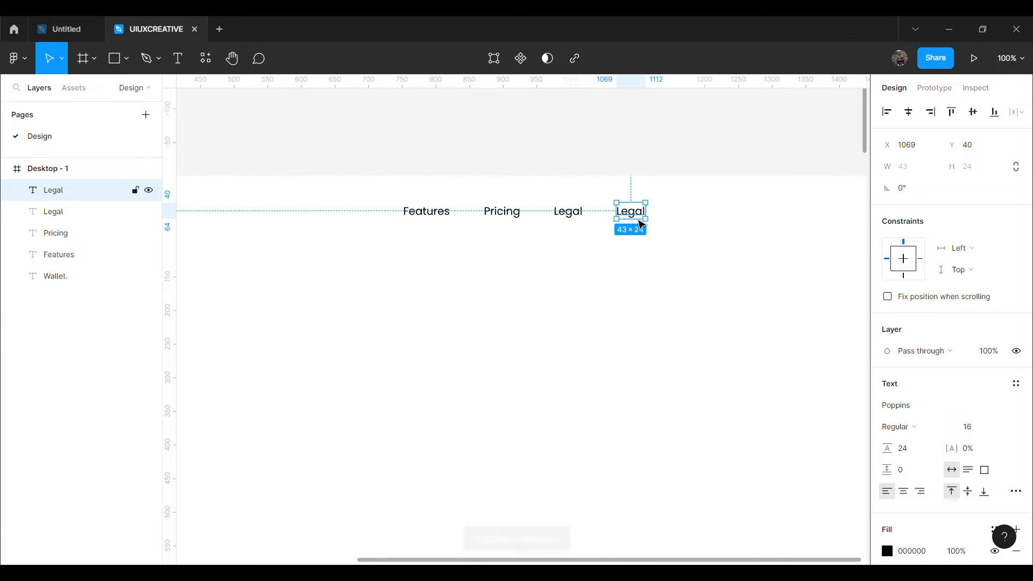
double_click(641, 221)
text(About)
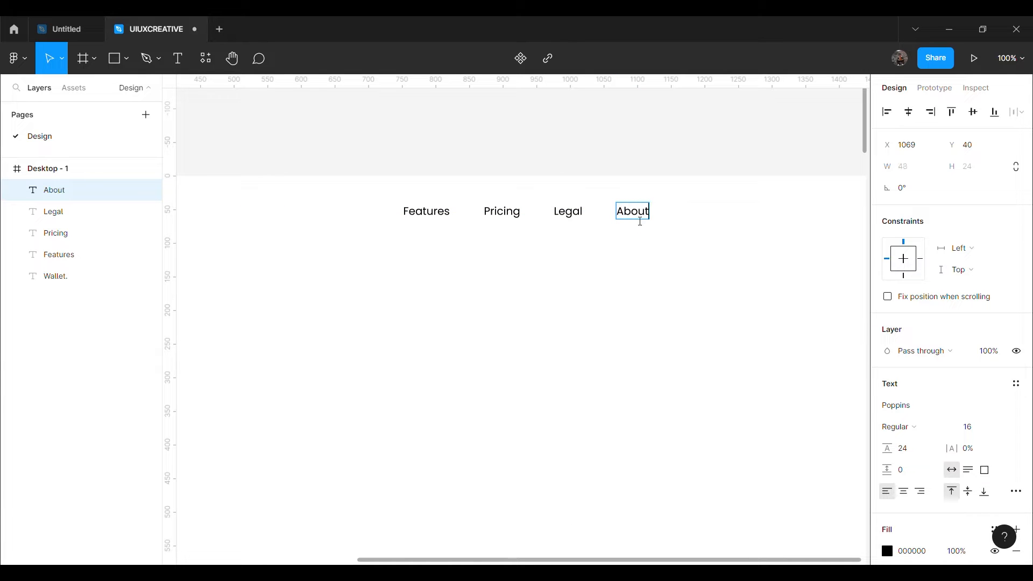
key(Escape)
Paste the copied black Sign Up button into the frame, keeping its original padding.
scroll(624, 290, right, 3)
scroll(625, 290, up, 2)
key(ctrl+v)
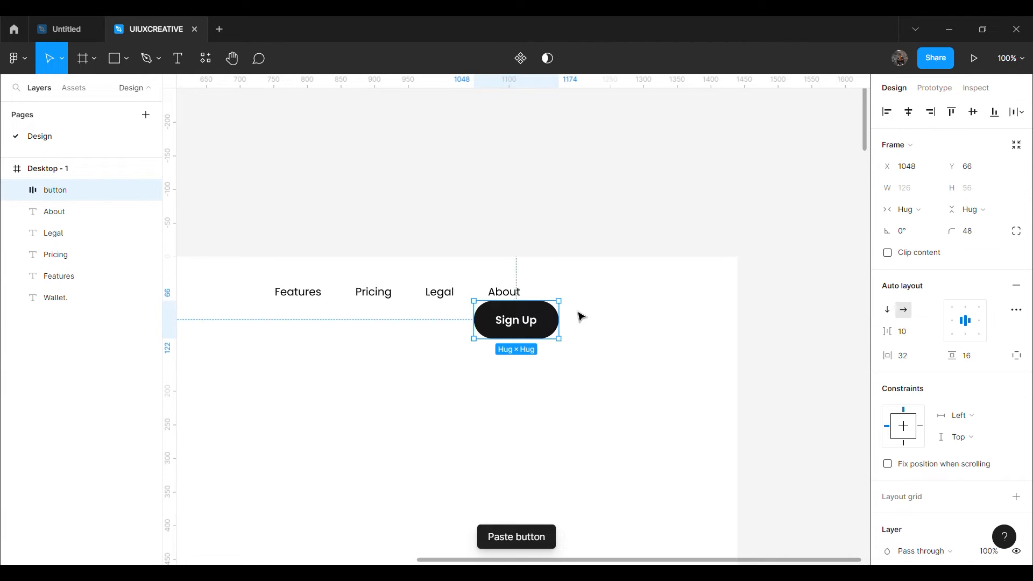
drag(555, 314, 672, 295)
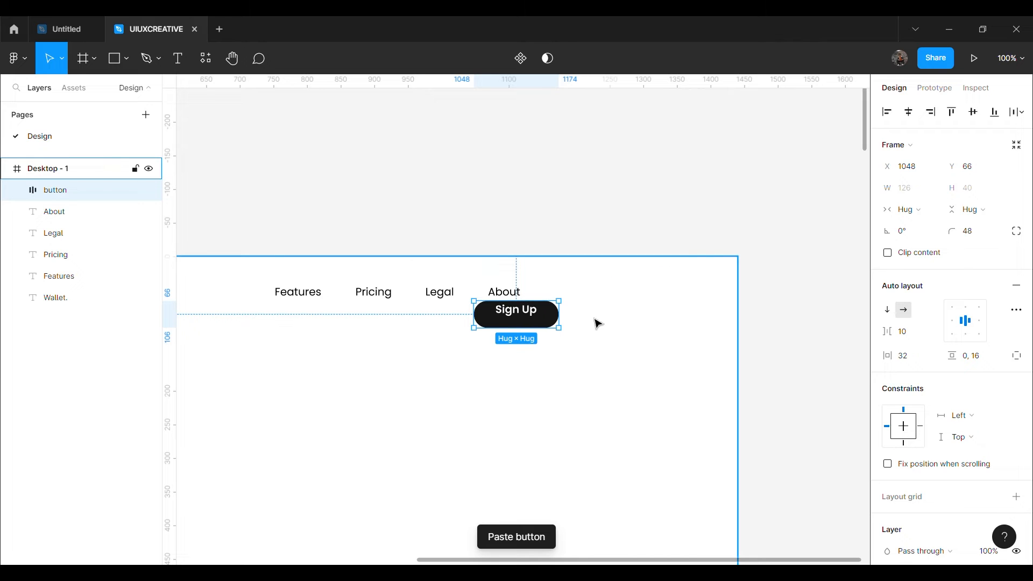
key(ctrl+z)
Move the Sign Up button to the frame's upper-right corner at X 1254, Y 30.
drag(537, 318, 688, 305)
key(alt)
key(Left)
key(Left)
key(Left)
key(Left)
key(Left)
key(Left)
key(Left)
key(Left)
key(Left)
key(Left)
key(Left)
key(Left)
key(Left)
key(Left)
key(Left)
key(Left)
key(Left)
key(Up)
key(Up)
key(Up)
key(Up)
key(Up)
key(Up)
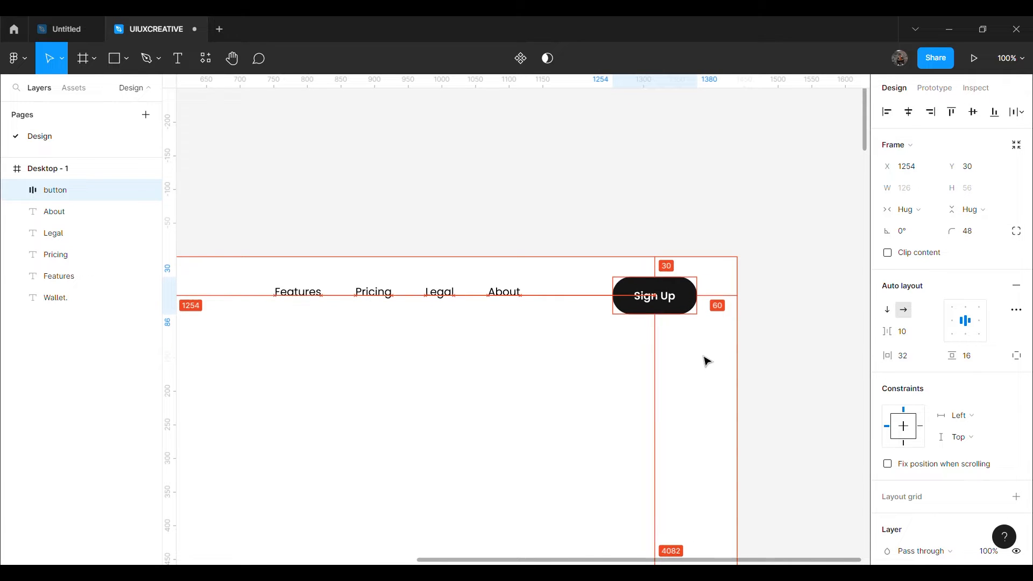
Move the four navigation texts together to Y 46, with a 50 px gap between "About" and the Sign Up button.
click(479, 198)
drag(264, 275, 547, 321)
drag(480, 300, 612, 308)
key(alt+Left)
key(alt+Left)
key(alt+Left)
key(alt+Left)
key(alt+Left)
key(alt+Left)
key(alt+Left)
key(alt+Left)
key(alt+Left)
key(alt+Left)
key(alt+Left)
key(alt+Left)
key(alt+Left)
key(alt+Left)
key(alt+Left)
key(alt+Left)
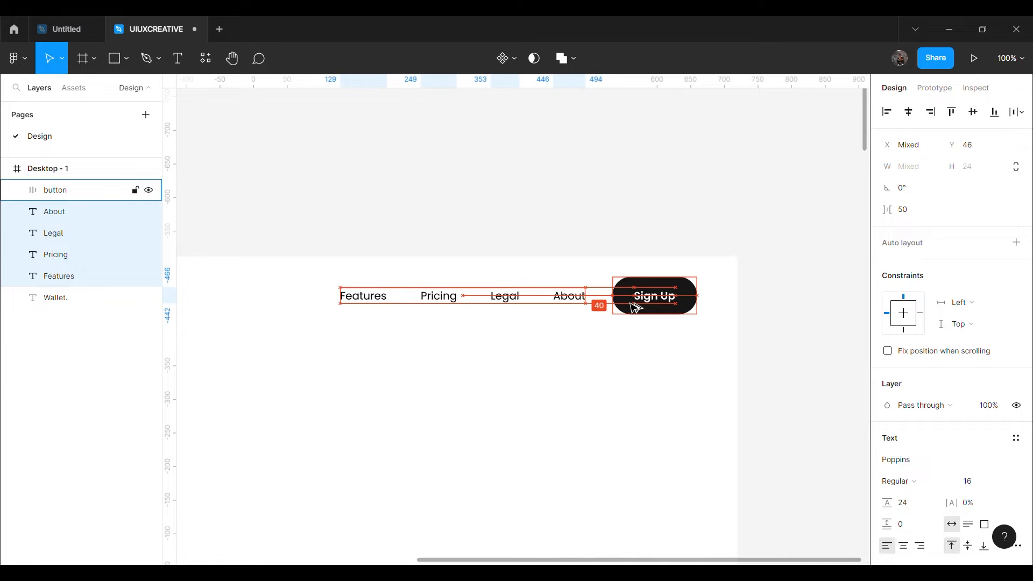
key(alt+Left)
key(alt+Left)
key(alt+Left)
key(alt+Left)
key(alt+Left)
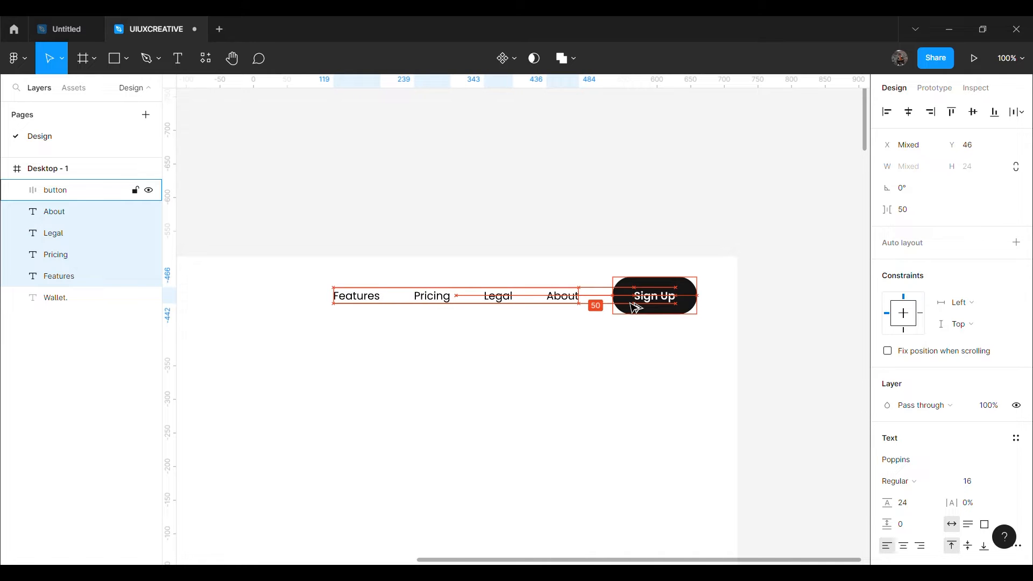
Move the "Wallet." text to X 60, Y 50 in the frame.
click(491, 224)
key(ctrl+minus)
drag(365, 233, 50, 239)
key(ctrl+plus)
drag(300, 206, 103, 211)
click(436, 292)
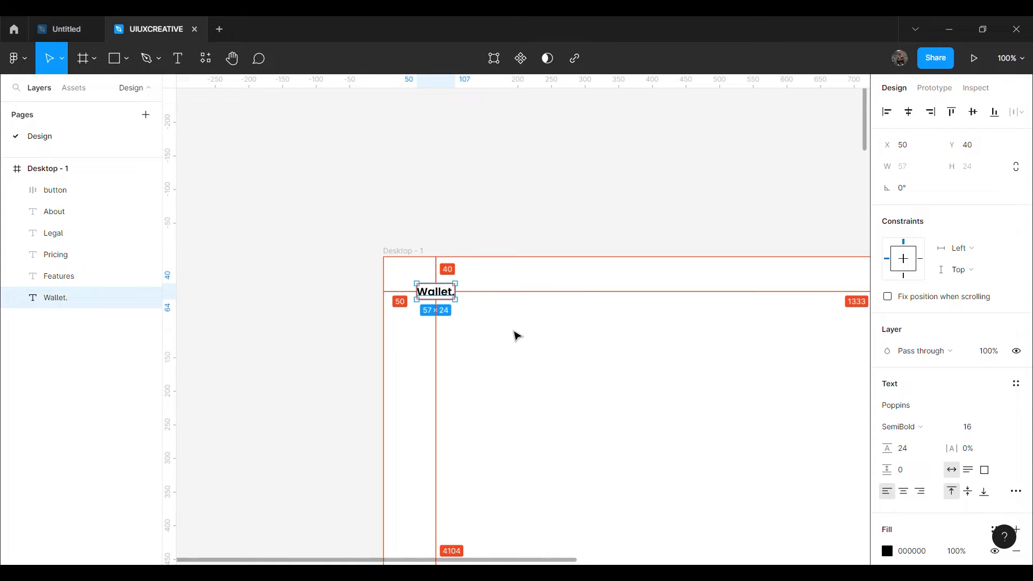
key(Right)
key(Right)
key(Right)
key(Right)
key(Right)
key(Right)
key(Right)
key(Right)
key(Right)
key(Right)
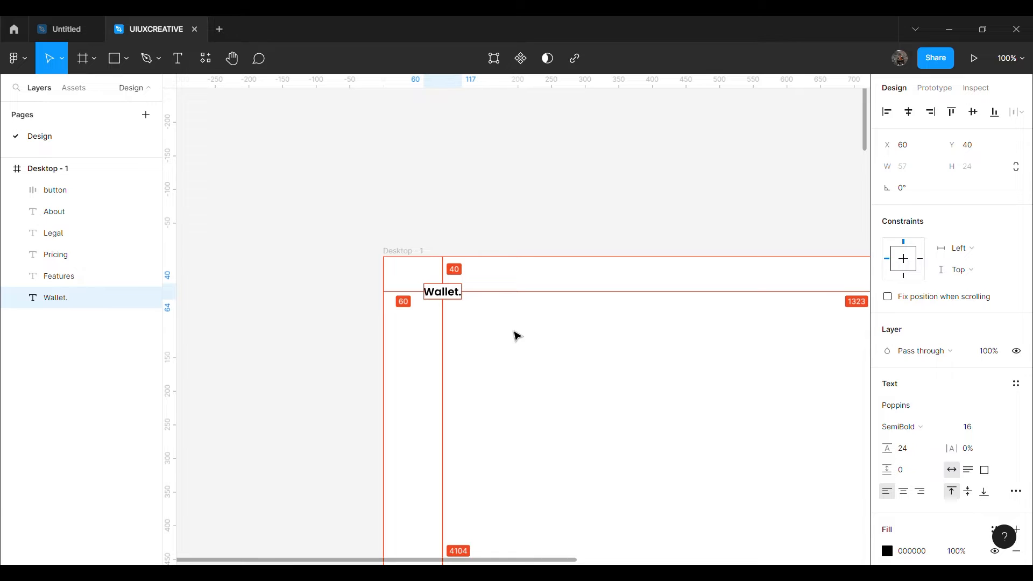
key(ctrl+plus)
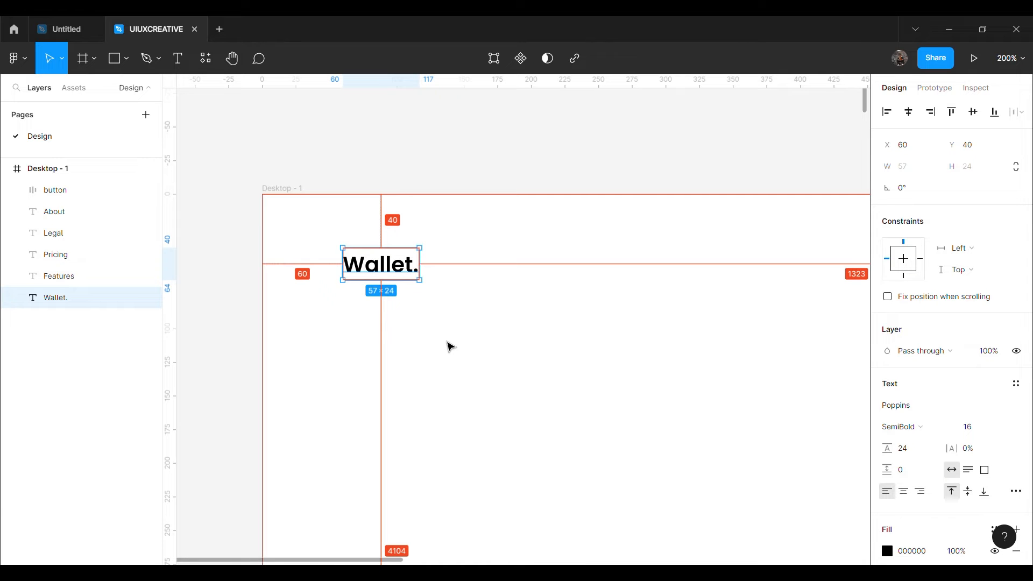
key(Down)
key(Down)
key(Down)
key(Down)
key(Down)
key(Down)
key(Down)
key(Down)
key(Down)
key(Down)
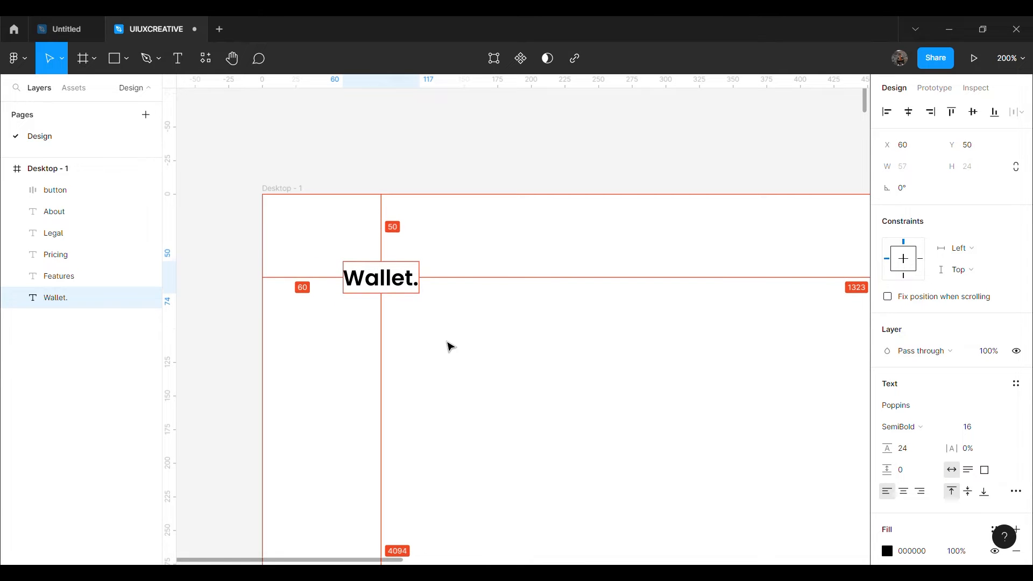
Set the font size of the "Wallet." text to 22.
click(968, 427)
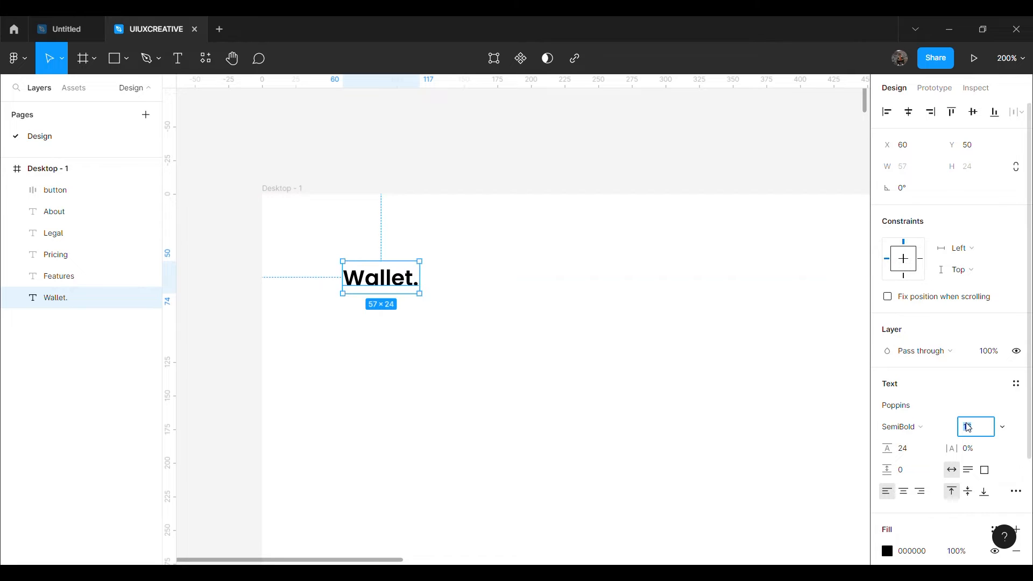
text(22)
key(Return)
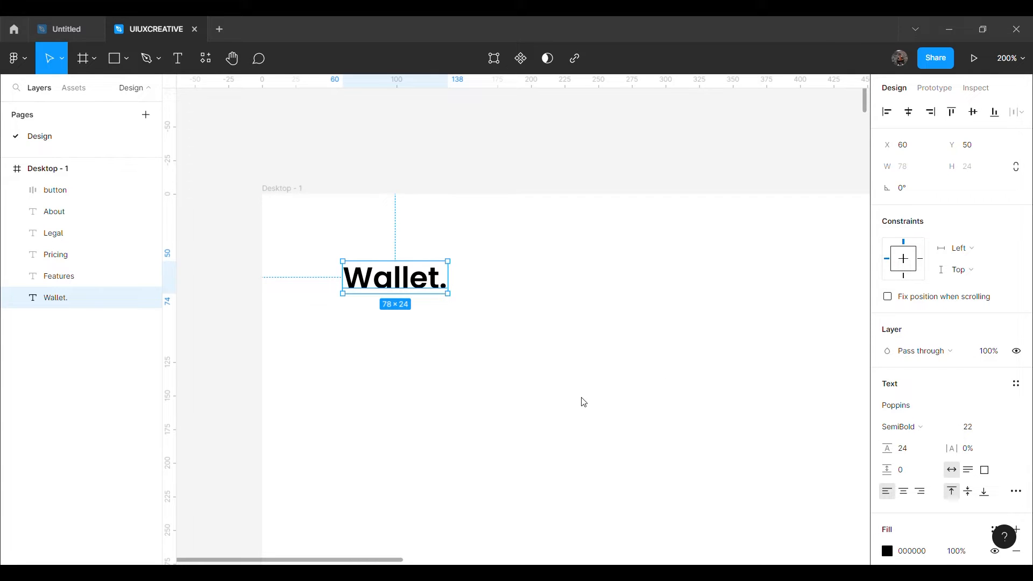
Add the text "Make all the right money moves" in the open area of the frame below the header.
key(alt)
click(528, 192)
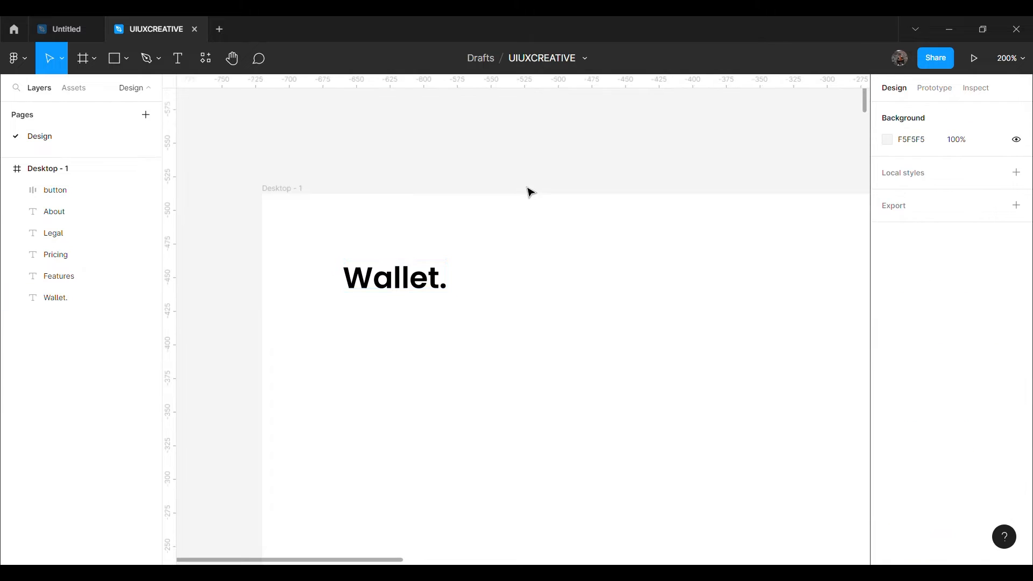
key(t)
click(524, 338)
text(Make all the right money moves)
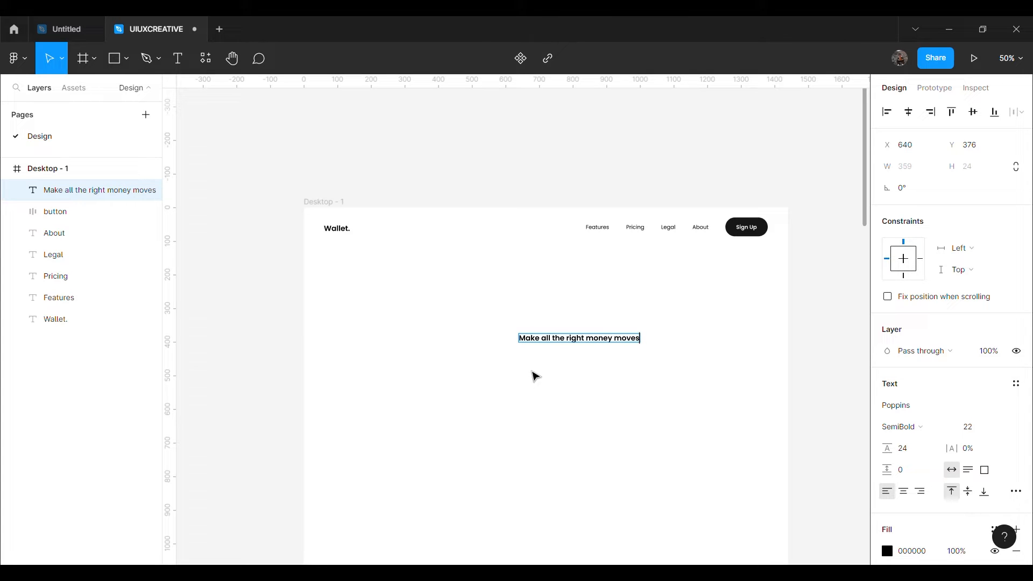
key(Escape)
Set the heading's font size to 85 and its line height to 105.
text(5)
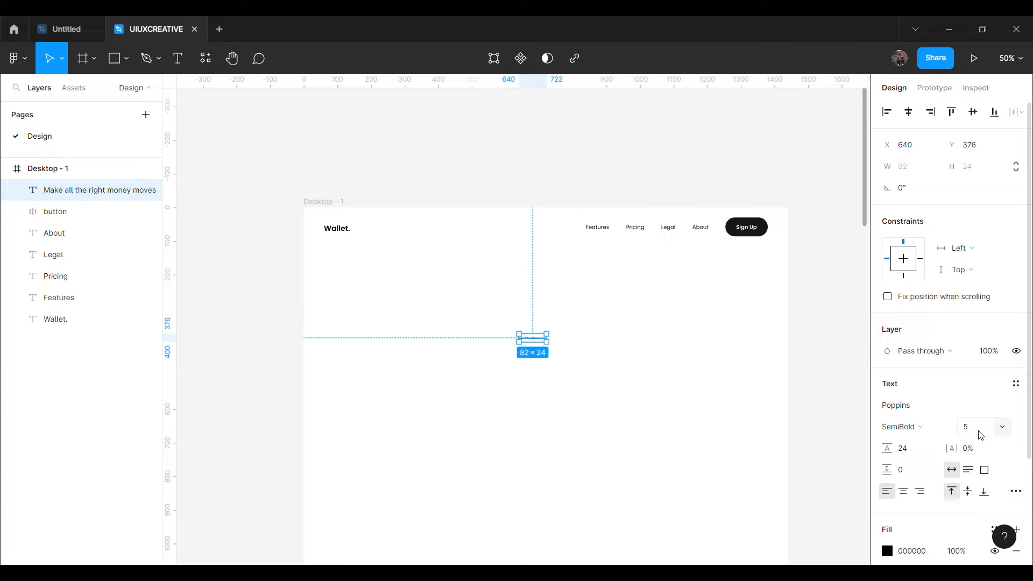
text(85)
click(917, 458)
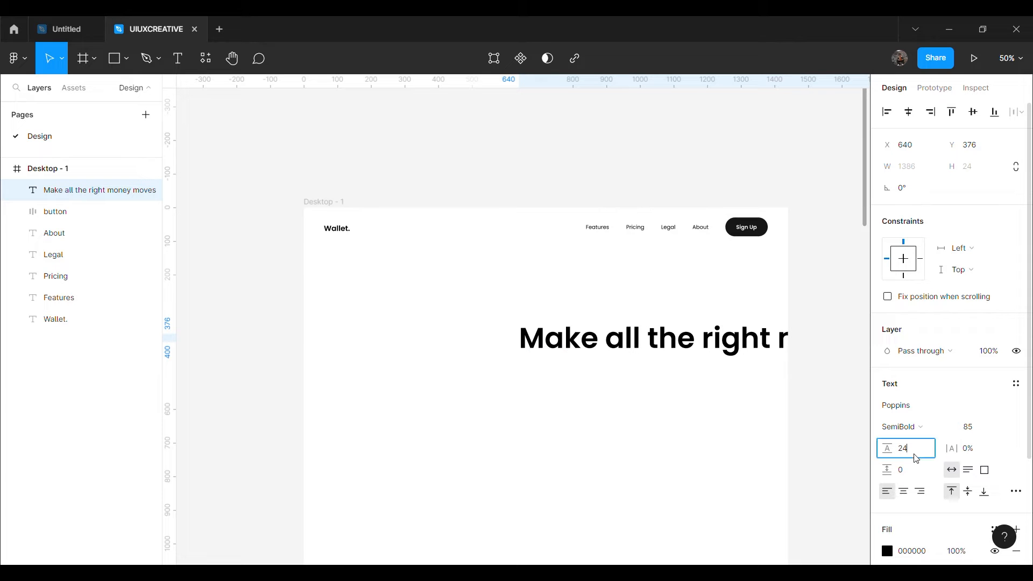
text(105)
key(Return)
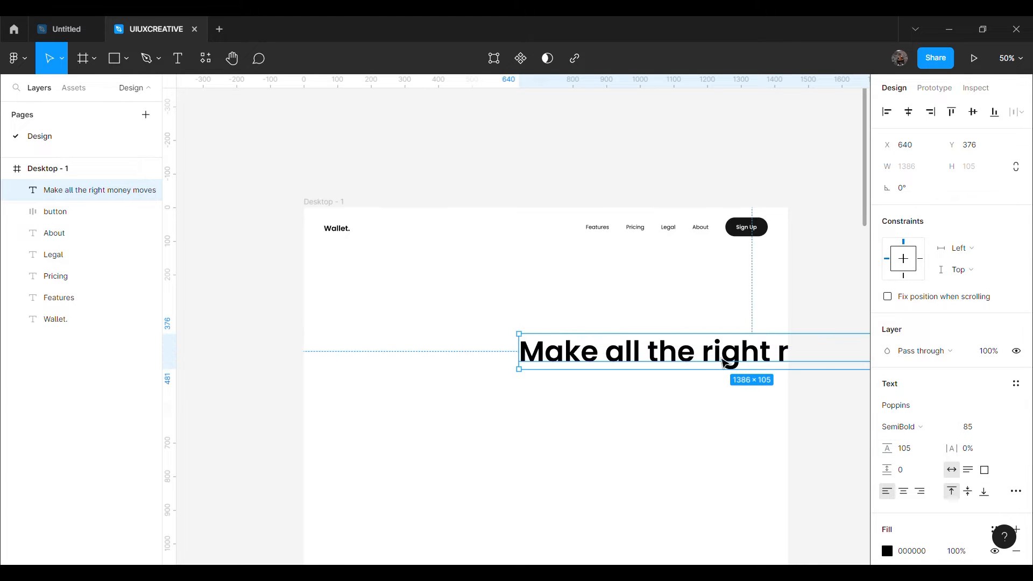
Wrap the heading onto two lines in a text box about 759 px wide and centre-align its text.
drag(722, 359, 540, 358)
drag(798, 349, 594, 382)
click(904, 492)
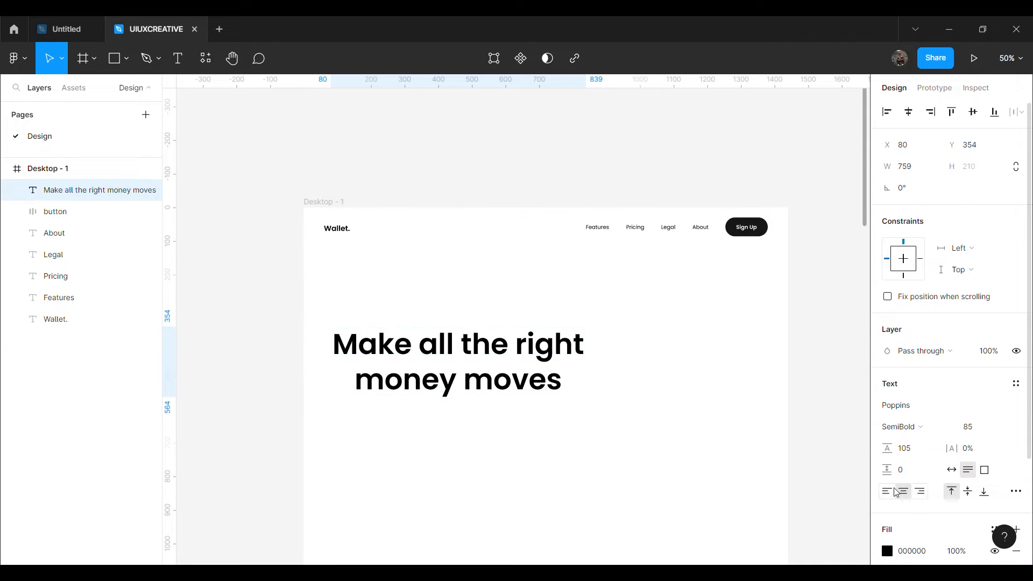
Centre the heading horizontally in the frame at X 340 and raise it to Y 240.
drag(500, 367, 588, 337)
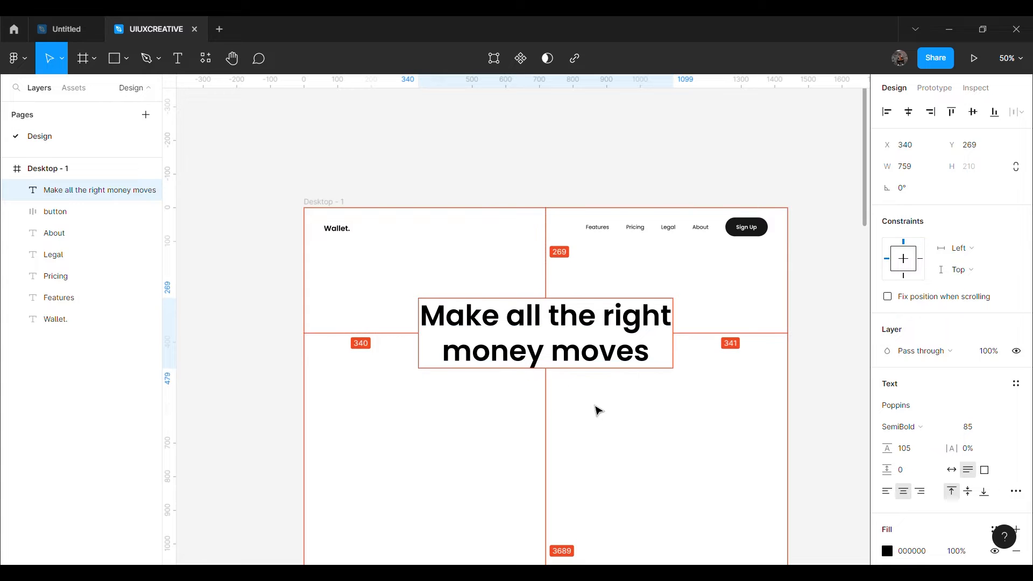
key(alt+Up)
key(alt+Up)
key(alt+Up)
key(alt+Up)
key(alt+Up)
key(alt+Up)
key(alt+Up)
key(alt+Up)
key(alt+Up)
key(alt+Up)
key(alt+Up)
key(alt+Up)
key(alt+Up)
key(alt+Up)
key(alt+Up)
key(alt+Up)
key(alt+Up)
key(alt+Up)
key(alt+Up)
key(alt+Up)
key(alt+Down)
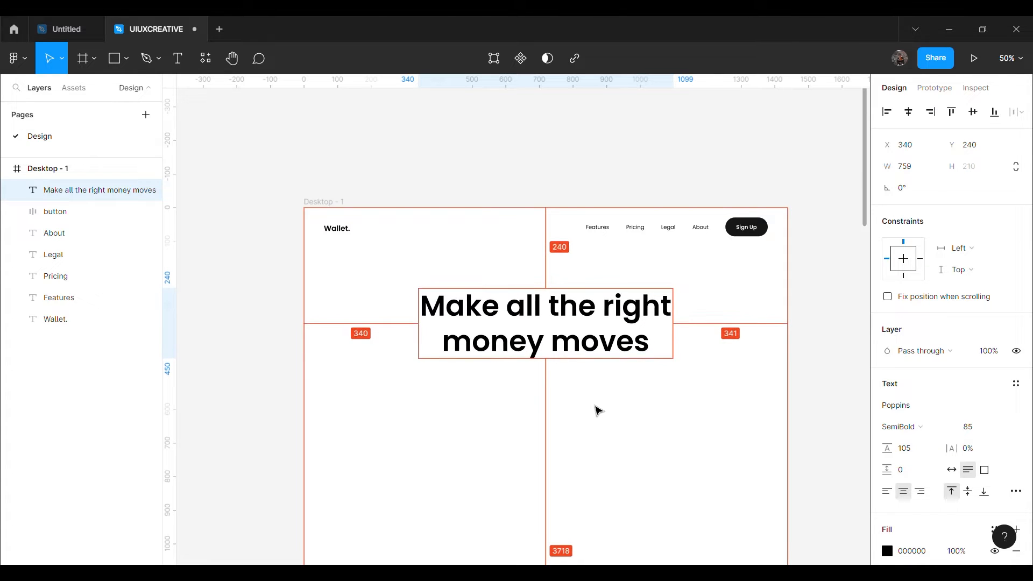
scroll(586, 481, up, 2)
click(454, 307)
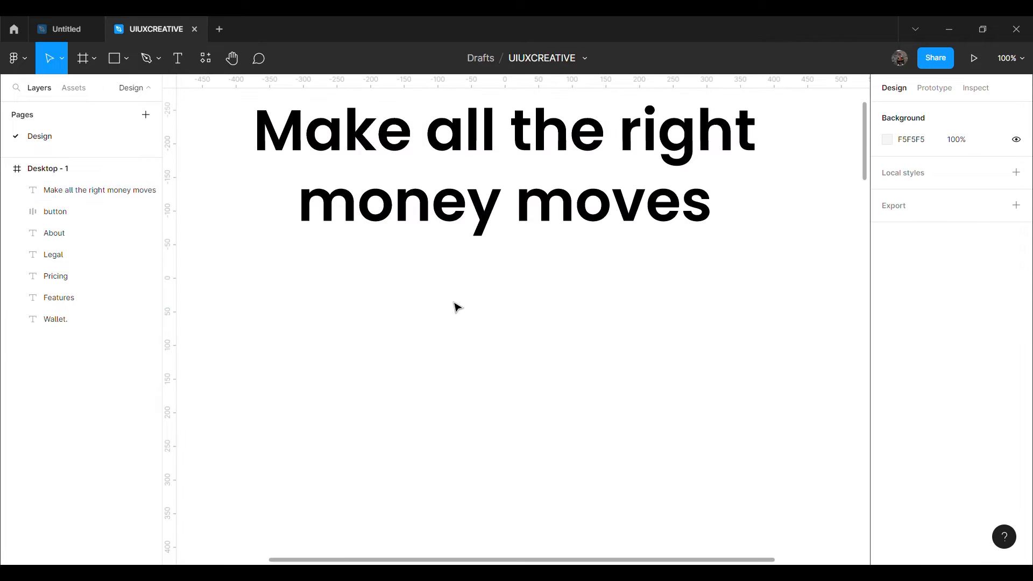
scroll(454, 307, up, 2)
key(r)
scroll(447, 353, down, 1)
scroll(447, 353, down, 1)
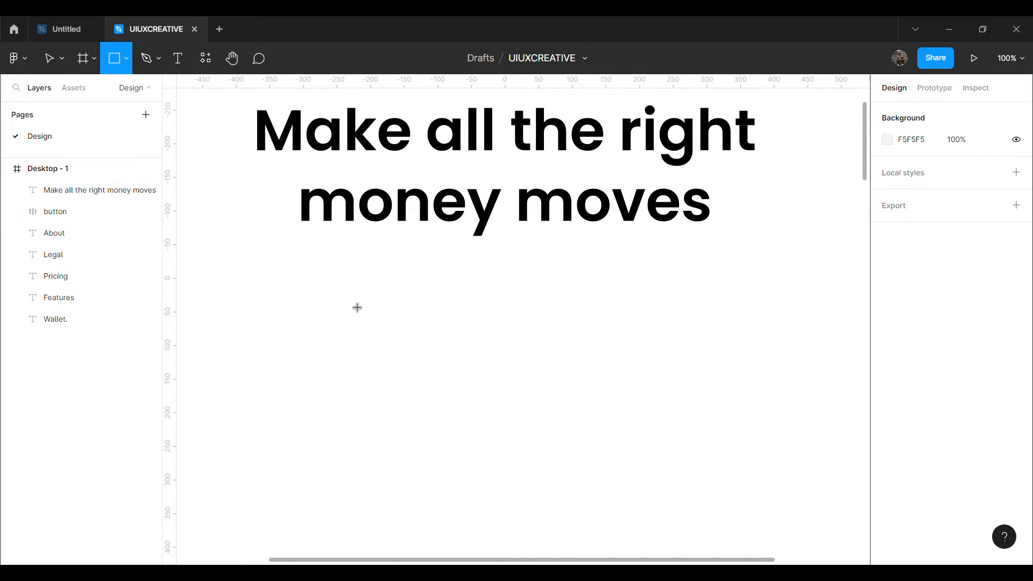
scroll(357, 307, down, 2)
drag(433, 312, 398, 279)
key(Return)
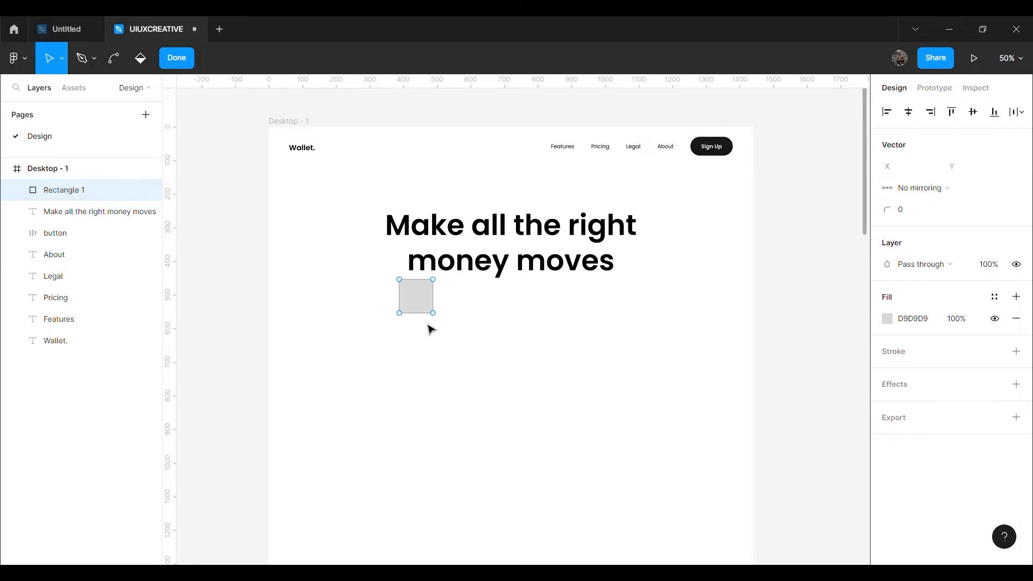
click(192, 63)
key(Delete)
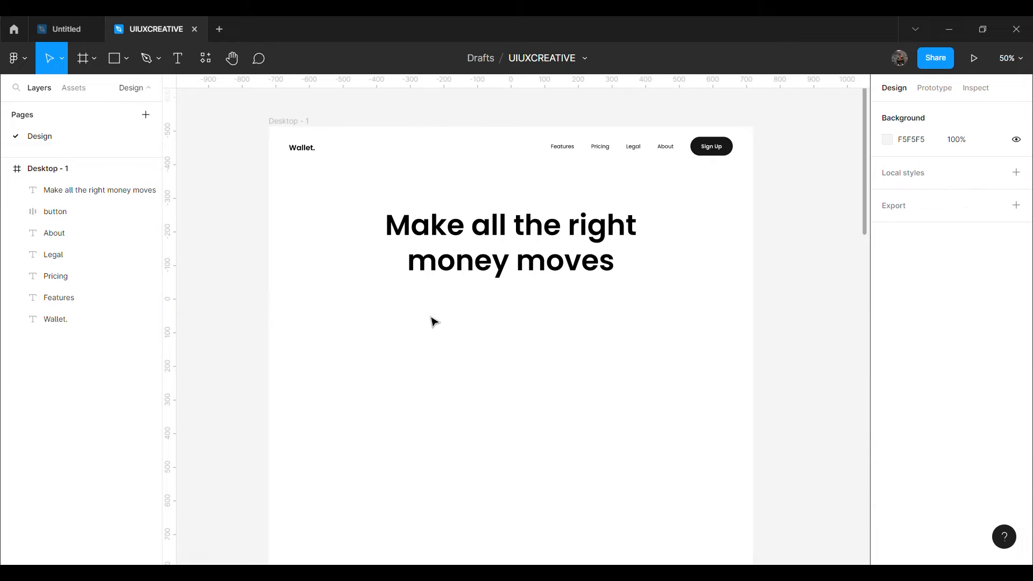
Draw a rectangle about 442 × 90 px below the heading and fill it with F2F2F2.
key(r)
drag(451, 299, 601, 331)
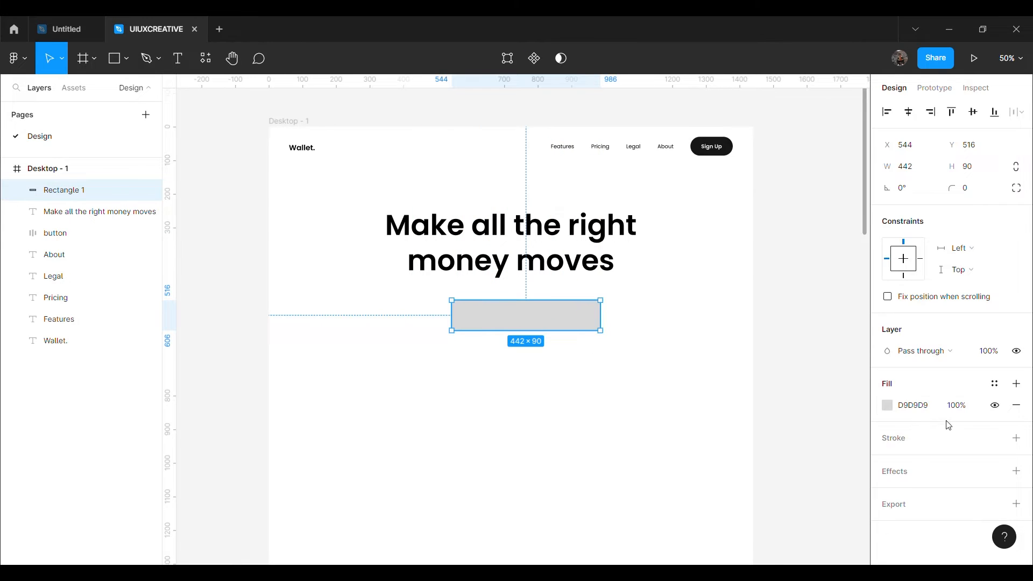
text(F2F2F2)
key(Return)
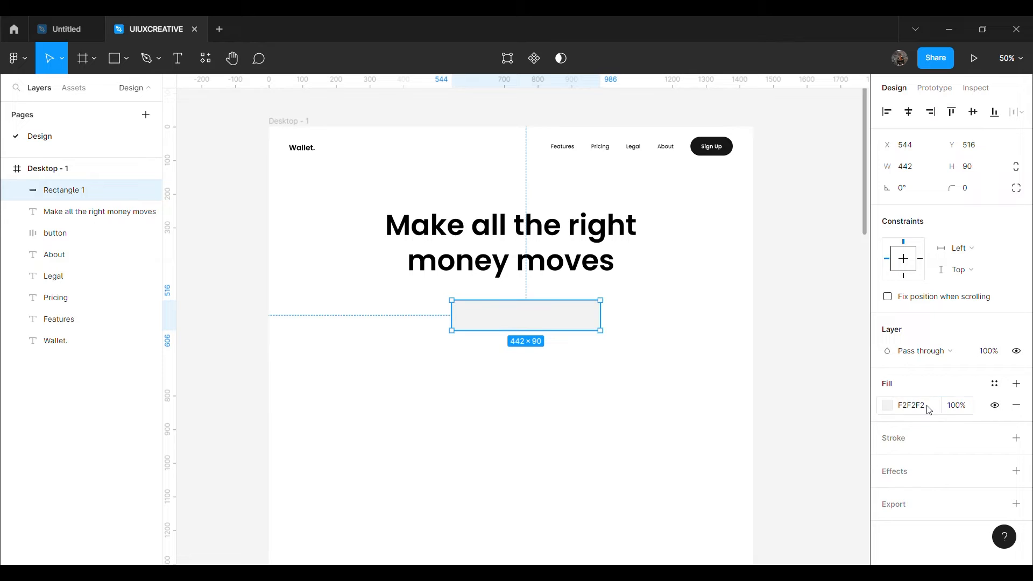
Round the light grey rectangle's corners with a radius of 50.
click(1014, 186)
click(1016, 188)
click(981, 197)
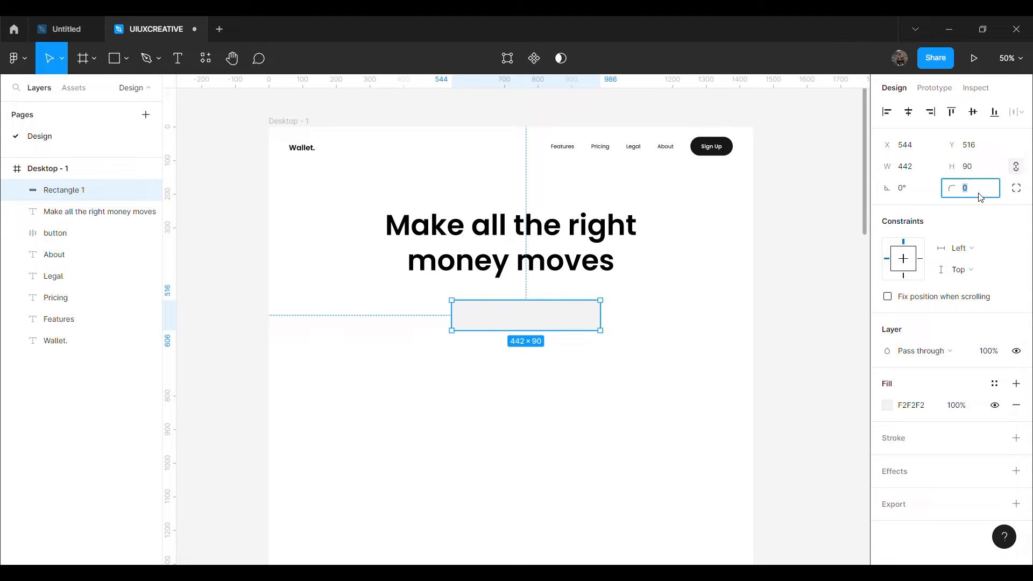
text(50)
key(Return)
Resize the rounded rectangle to 450 × 72 px and centre it horizontally beneath the heading.
click(920, 166)
text(450)
key(Return)
click(972, 167)
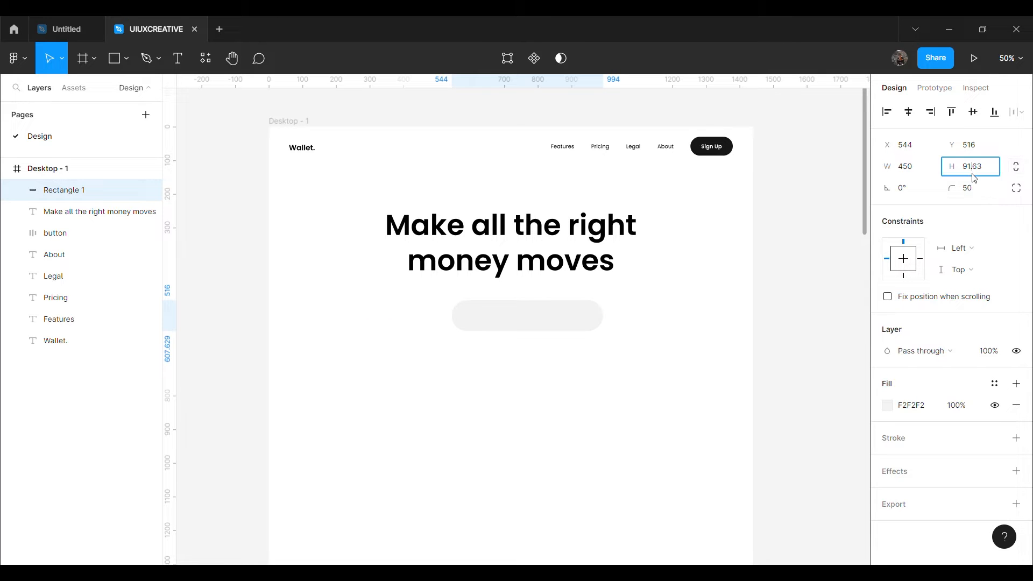
text(72)
key(Return)
drag(549, 323, 528, 312)
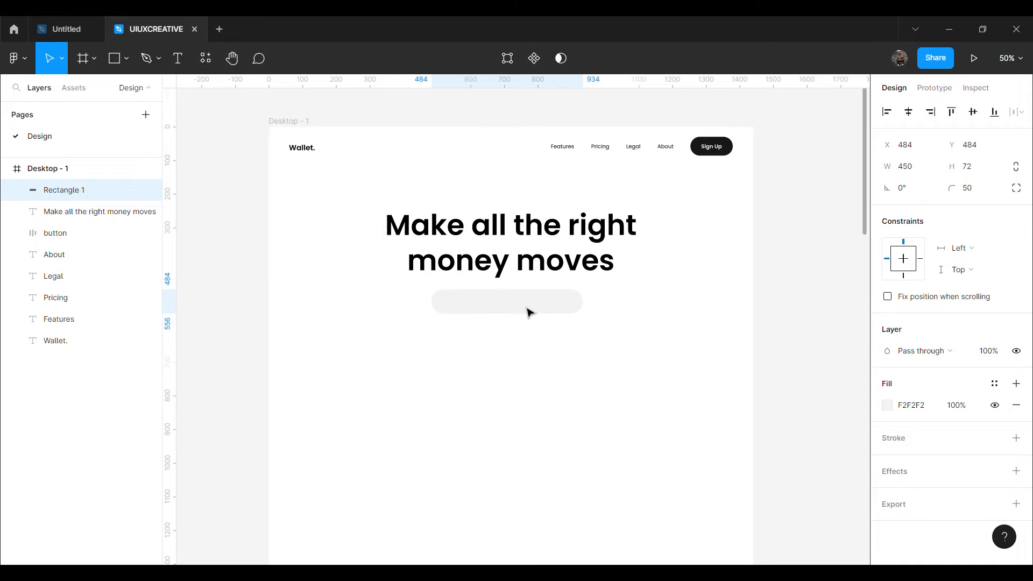
click(569, 353)
Draw a circle about 50 px wide below the rounded bar's right end and fill it with 000000.
key(shift+0)
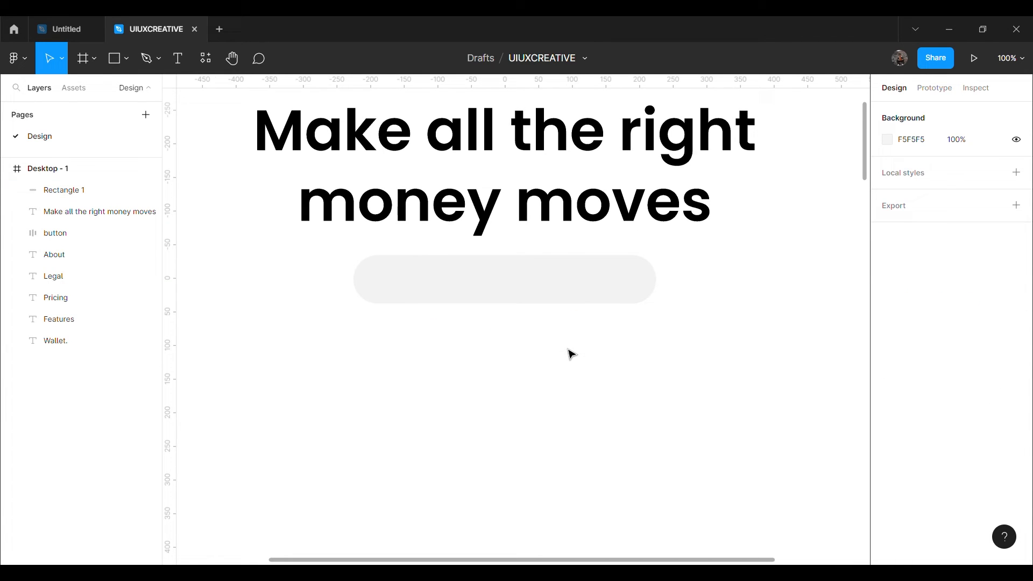
key(o)
drag(607, 317, 639, 354)
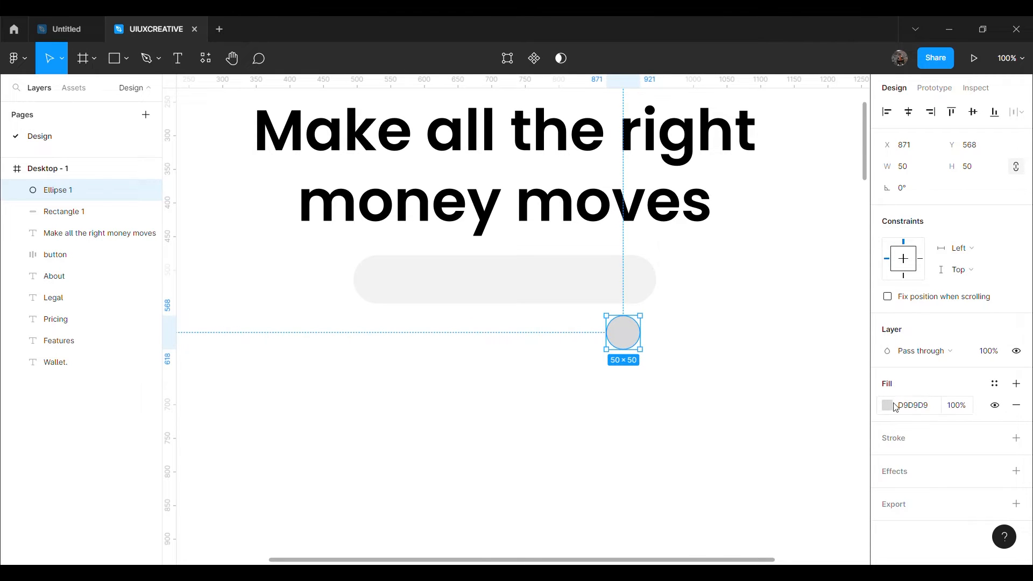
click(888, 405)
text(000000)
key(Return)
click(635, 364)
Move the black circle onto the right end of the rounded bar and set its diameter to 72 px.
drag(632, 346, 654, 294)
click(907, 169)
text(72)
key(Return)
click(651, 374)
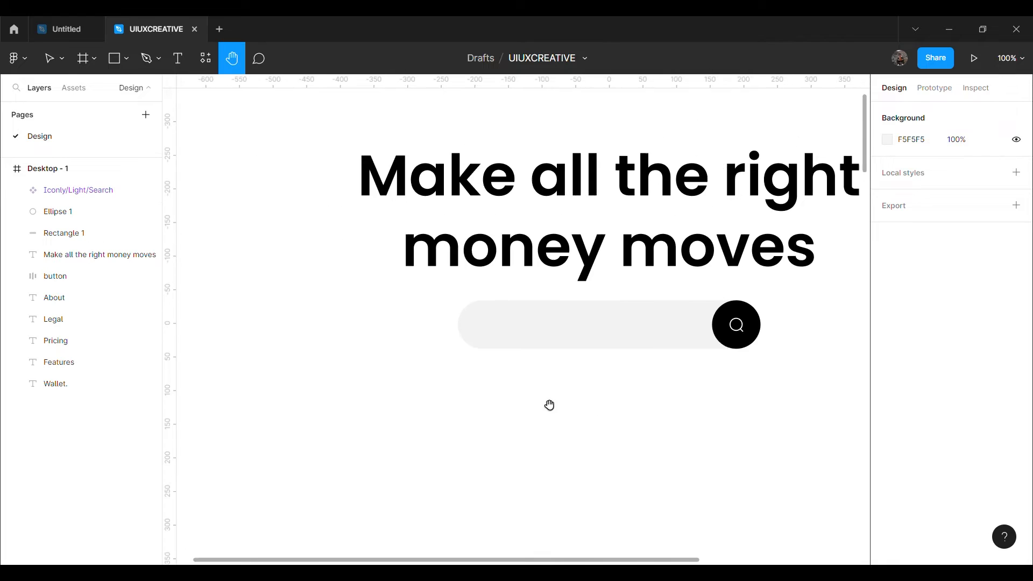
Add the text "Search now.." below the search bar.
scroll(549, 406, up, 5)
scroll(563, 406, right, 2)
key(v)
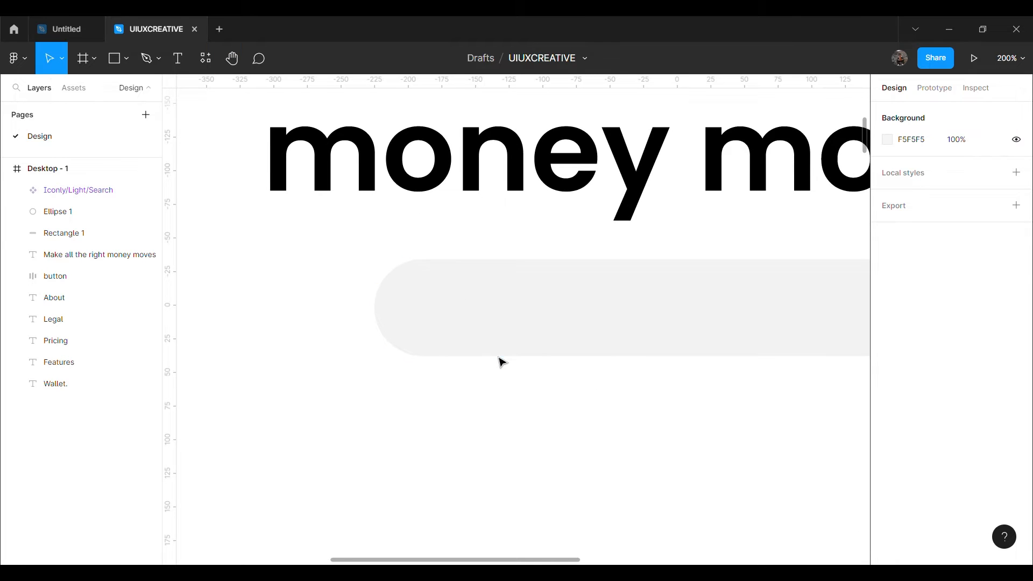
key(t)
key(f)
key(r)
key(h)
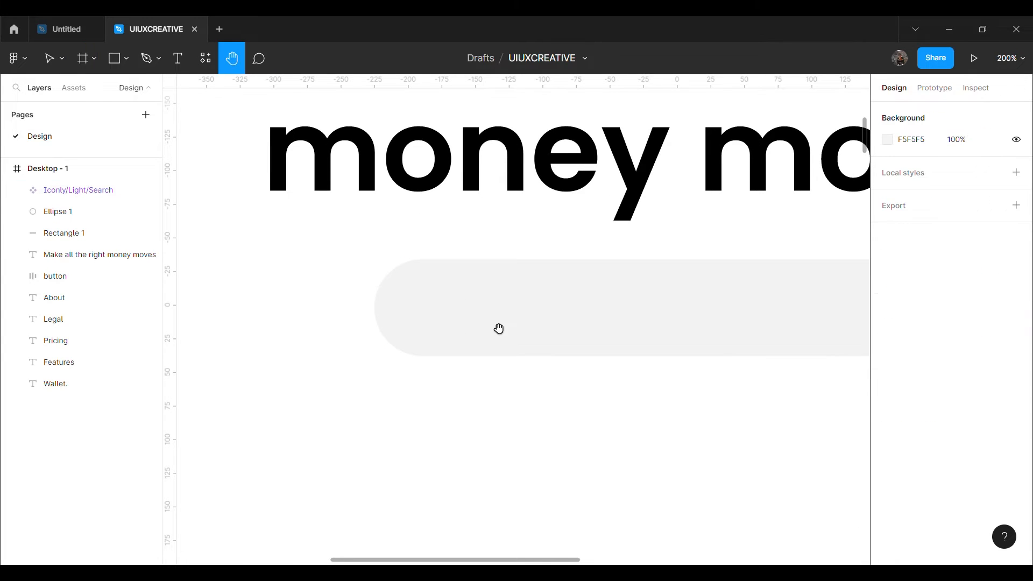
key(t)
click(457, 393)
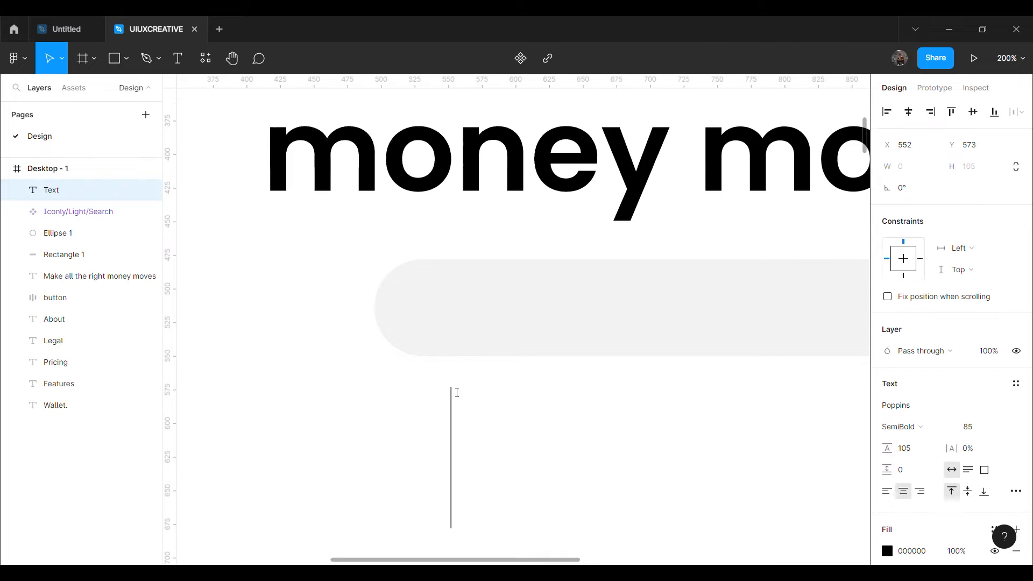
text(Search )
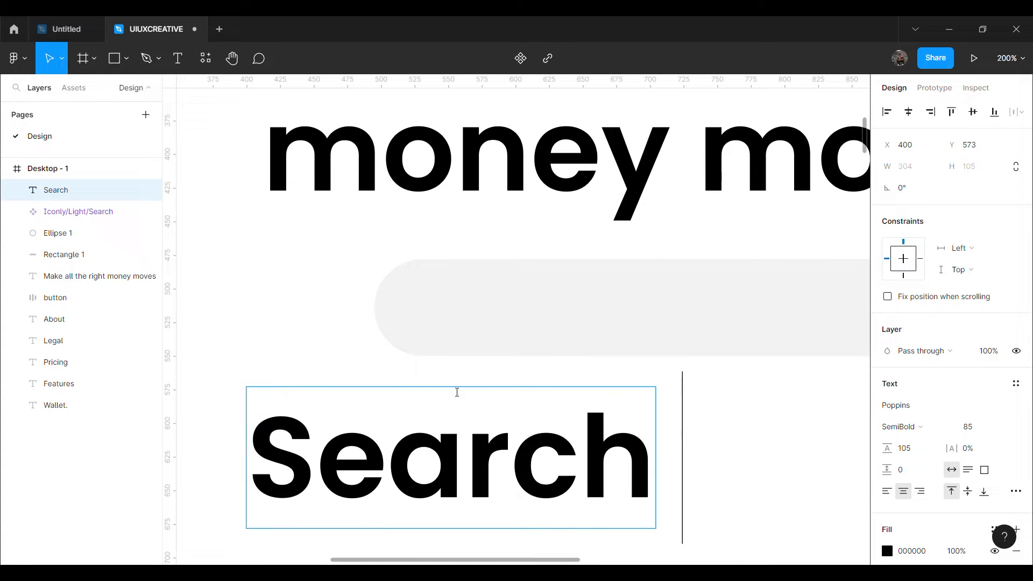
text(now..)
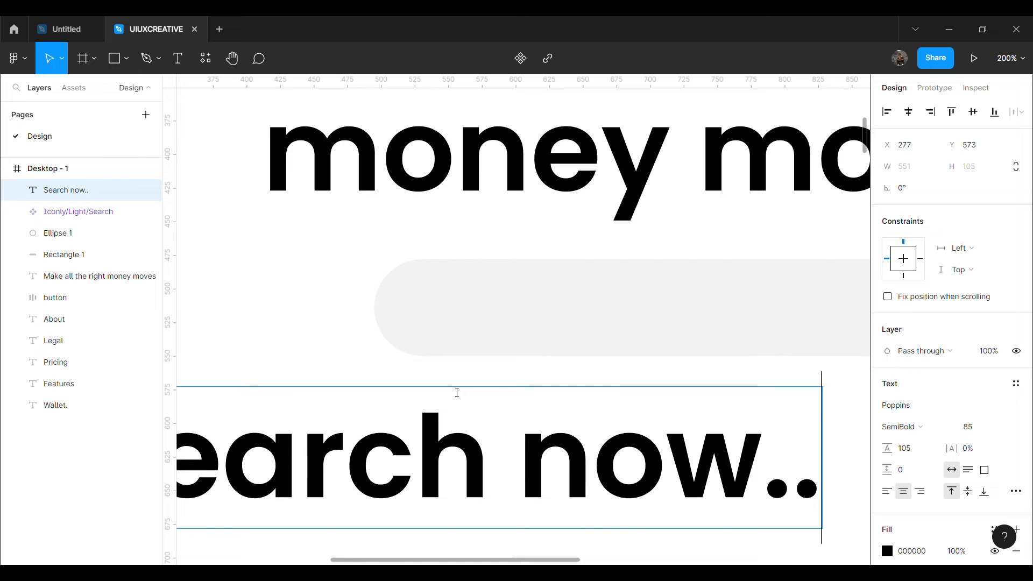
key(Escape)
Format the "Search now.." text in Regular weight with font size 18 and line height 24.
key(shift+0)
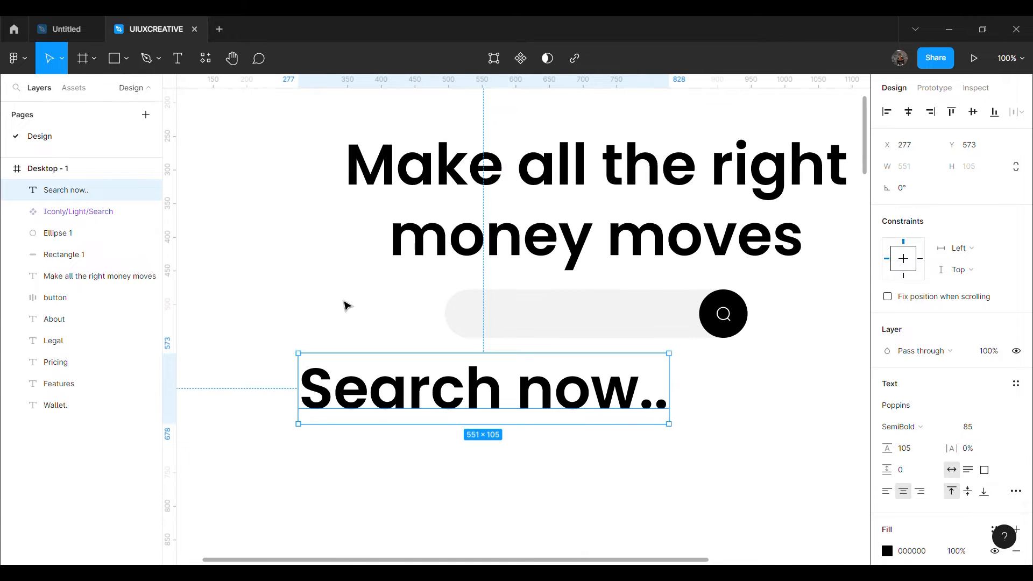
click(975, 433)
text(18)
key(Return)
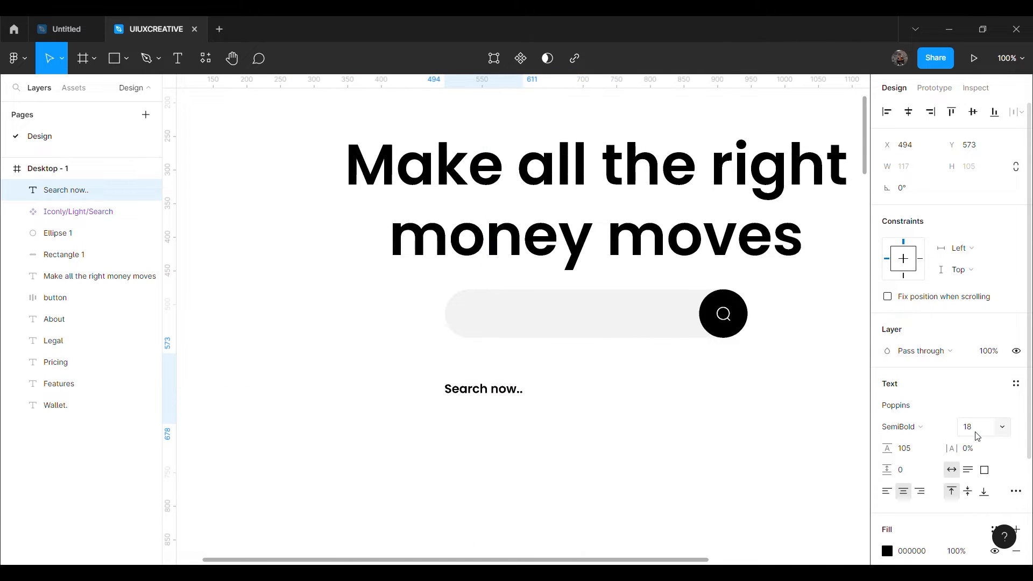
click(913, 427)
click(904, 309)
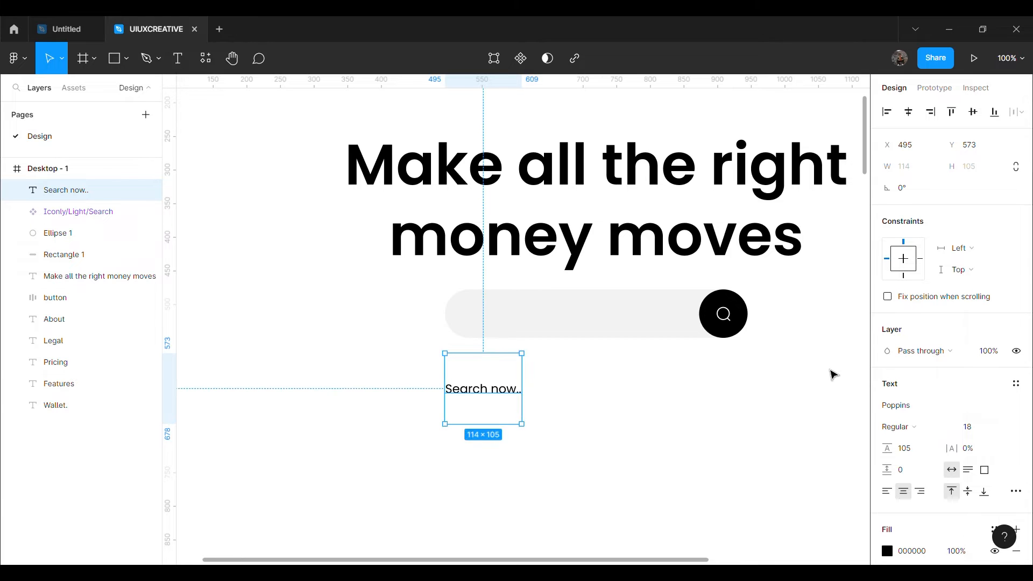
click(918, 451)
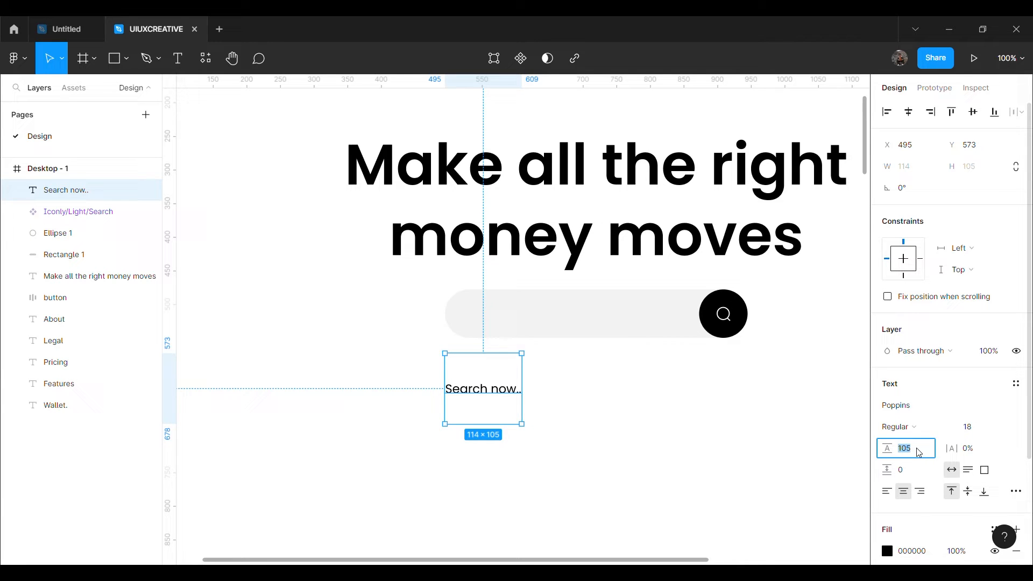
text(24)
key(Return)
Place the "Search now.." text inside the left part of the search bar at X 515, Y 502.
drag(482, 366, 507, 320)
key(alt)
key(alt+Left)
key(alt+Left)
key(alt+Left)
key(alt+Left)
key(alt+Left)
key(alt+Left)
key(alt+Left)
key(alt+Left)
key(alt+Left)
key(alt+Left)
key(alt+Left)
key(alt+Left)
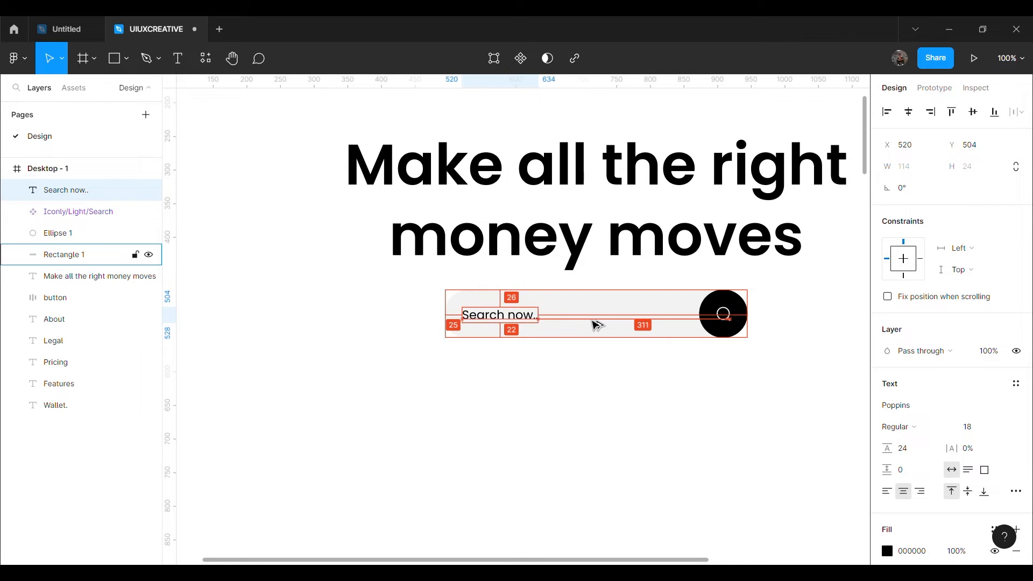
key(alt+Left)
key(alt+Left)
key(alt+Left)
key(alt+Left)
key(alt+Left)
key(alt+Left)
key(alt+Up)
key(alt+Up)
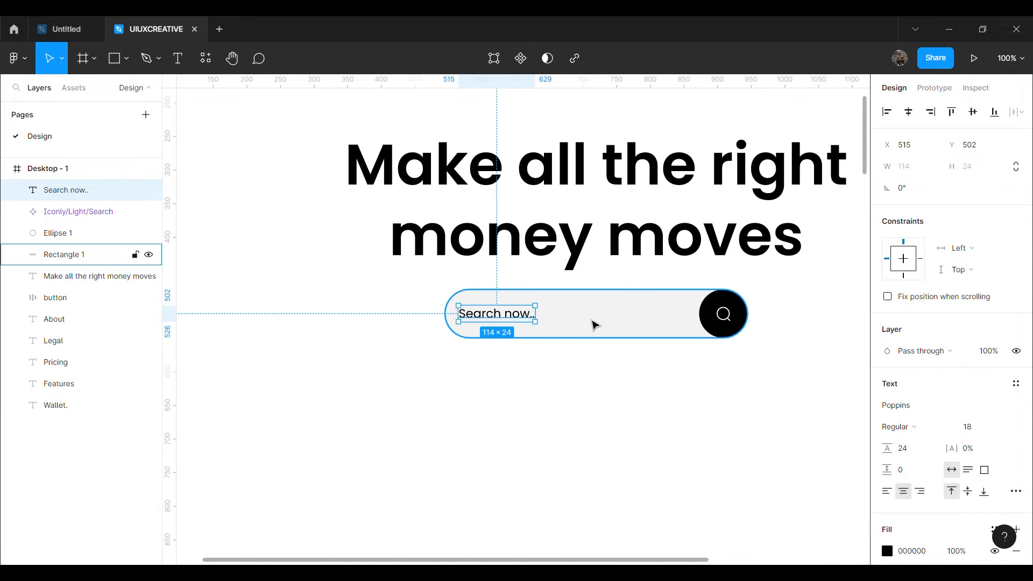
Set the fill colour of the "Search now.." text to BABABA.
scroll(906, 426, down, 3)
click(908, 419)
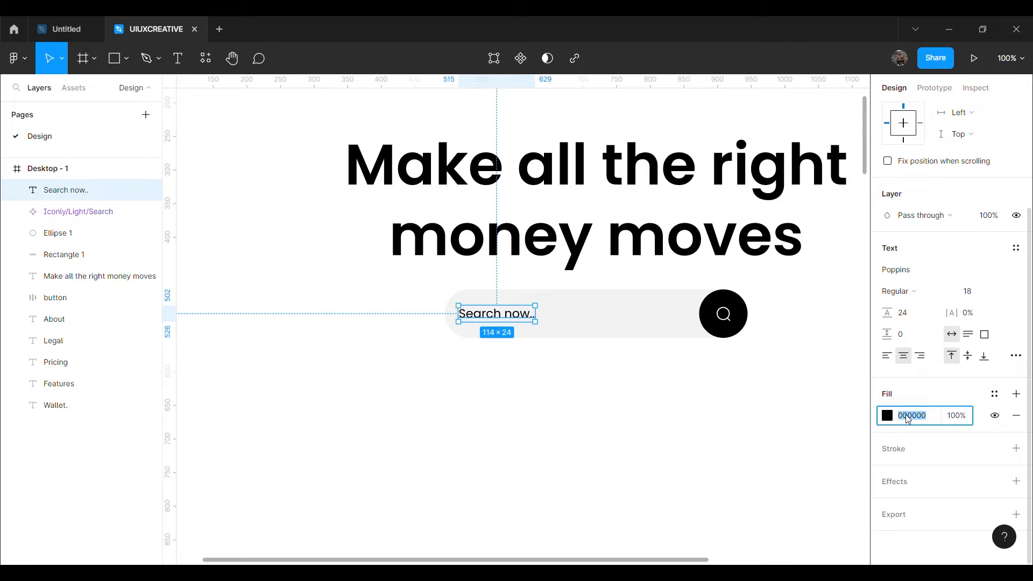
text(bababab)
key(Return)
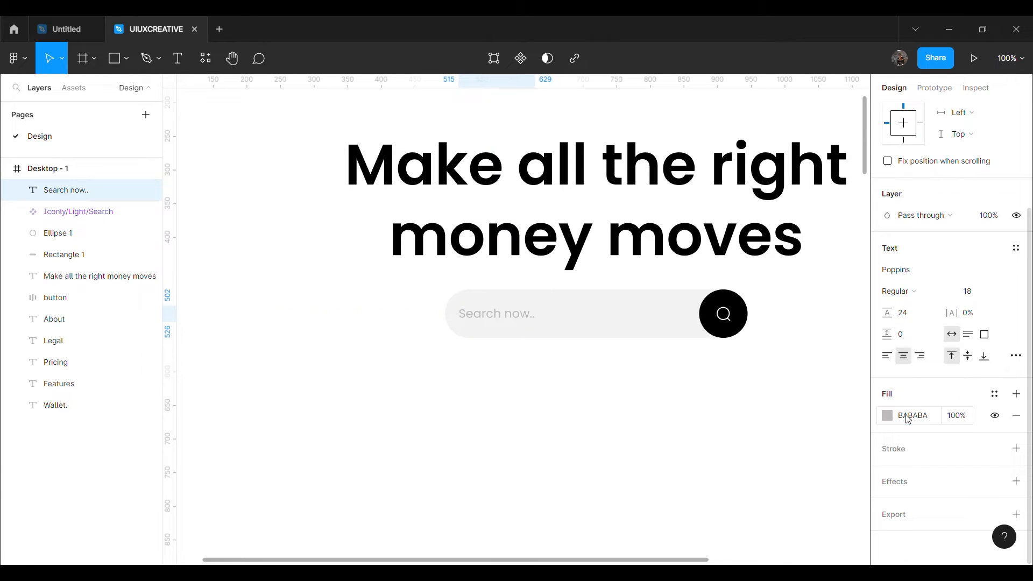
click(524, 469)
Change the fill colour of the "Search now.." text to 000000.
key(ctrl+plus)
click(465, 314)
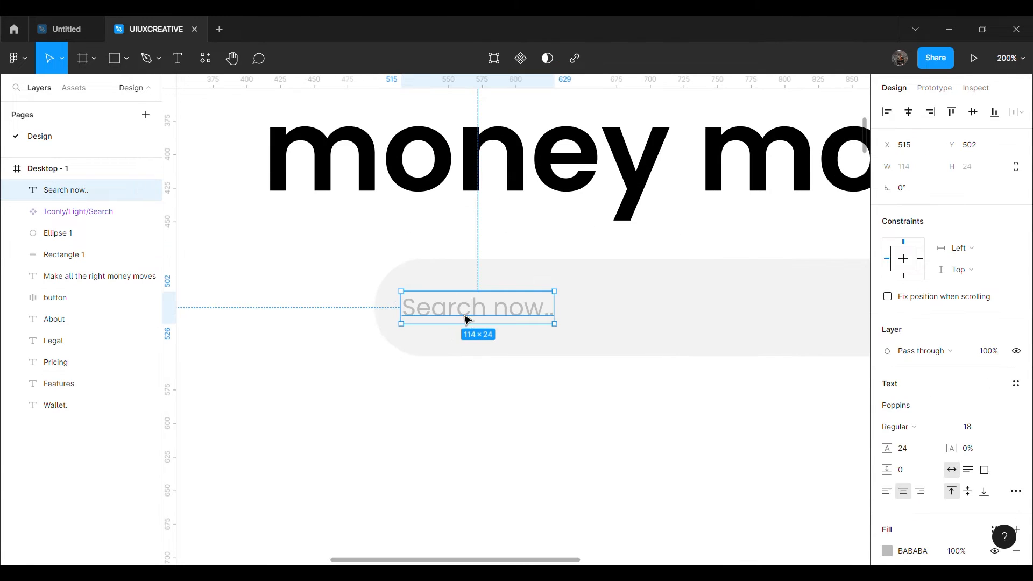
scroll(918, 441, down, 3)
click(888, 416)
text(000000)
key(Return)
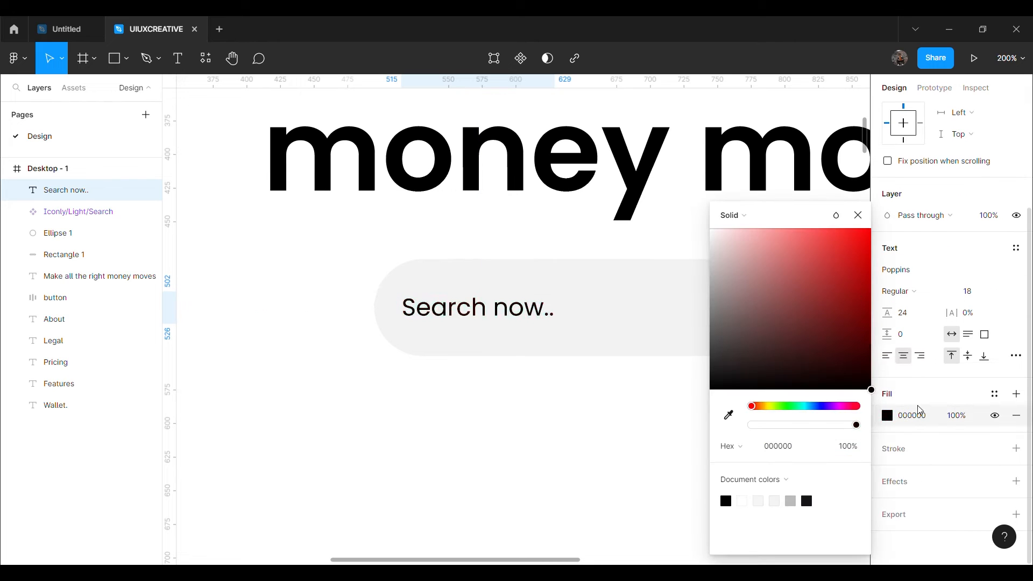
Set the fill opacity of the "Search now.." text to 60%.
click(958, 416)
text(60)
key(Return)
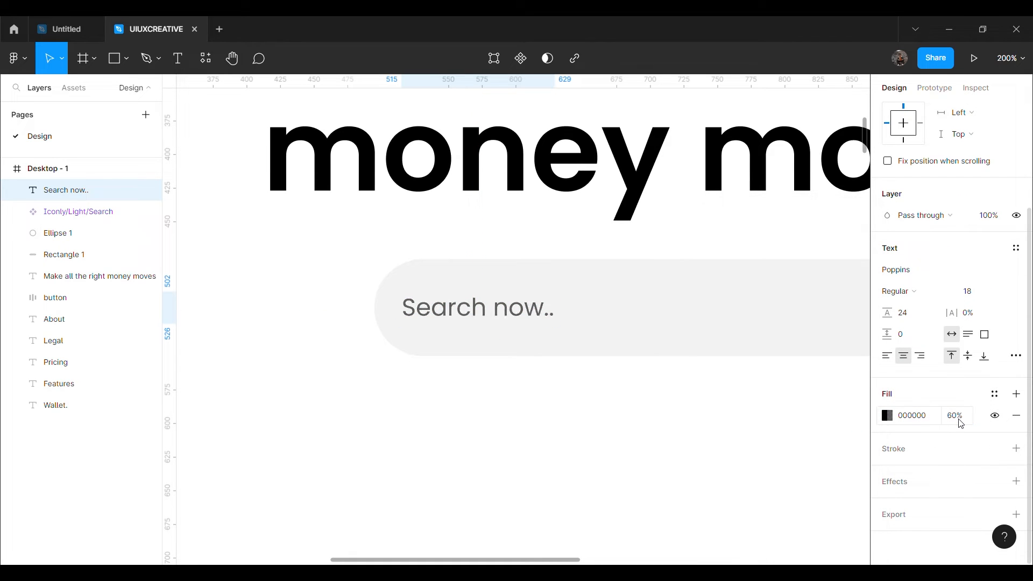
Nudge the "Search now.." text a few pixels to the right inside the search bar.
key(alt)
key(Right)
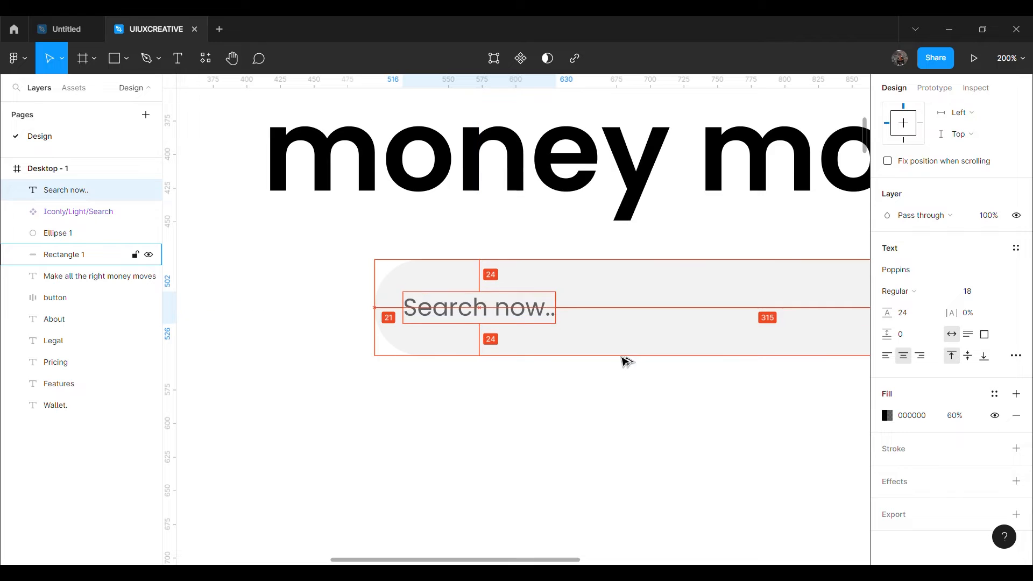
key(Right)
key(Right)
key(Right)
key(Right)
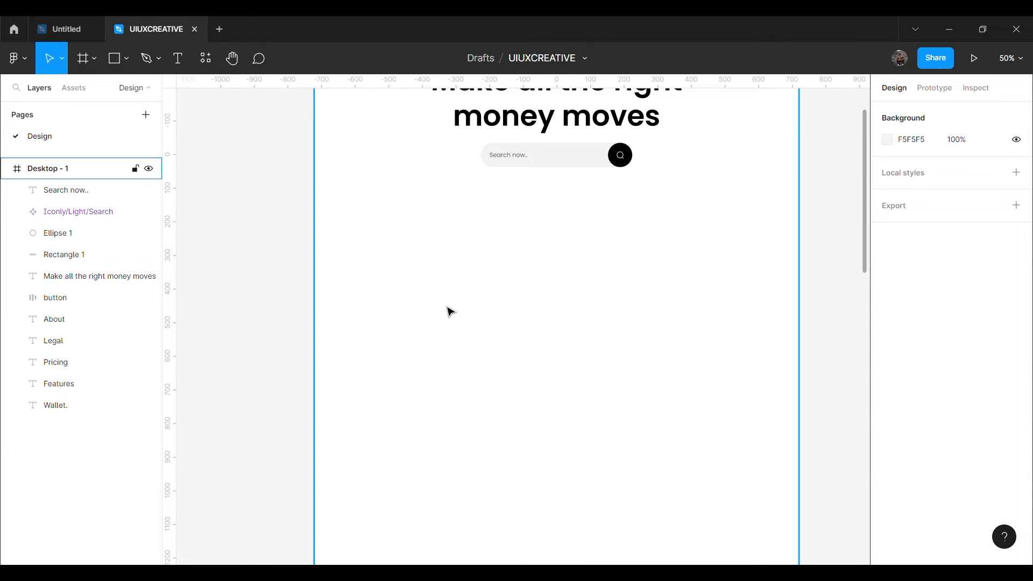
Paste the illustration of people with a phone and coins, and centre it beneath the search bar at X 426, Y 665.
key(ctrl+v)
drag(541, 310, 582, 315)
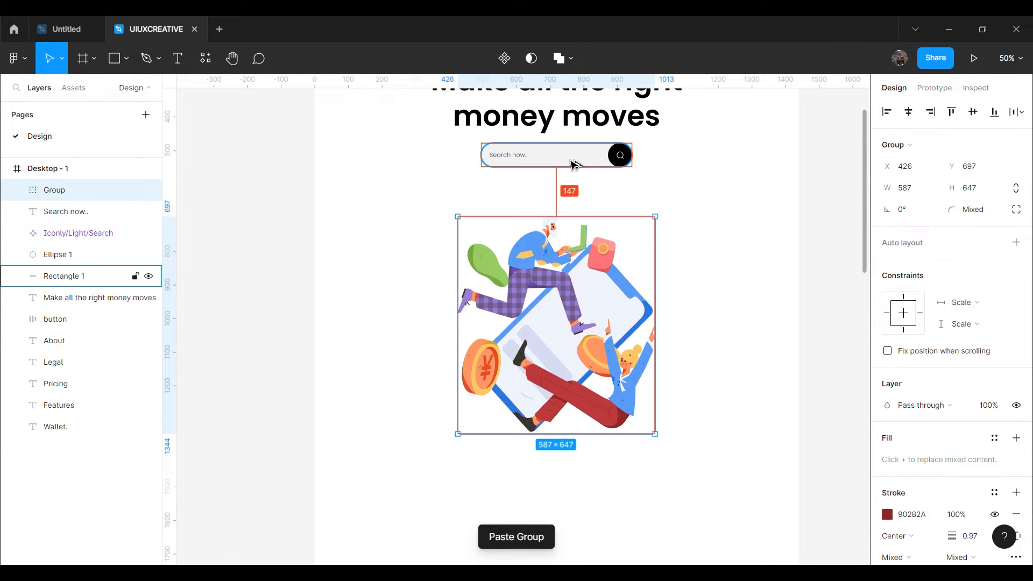
key(Up)
key(Up)
key(Up)
key(Up)
key(Up)
key(Up)
key(Up)
key(Up)
key(Up)
key(Up)
key(Up)
key(Up)
key(Up)
key(Up)
key(Up)
key(Up)
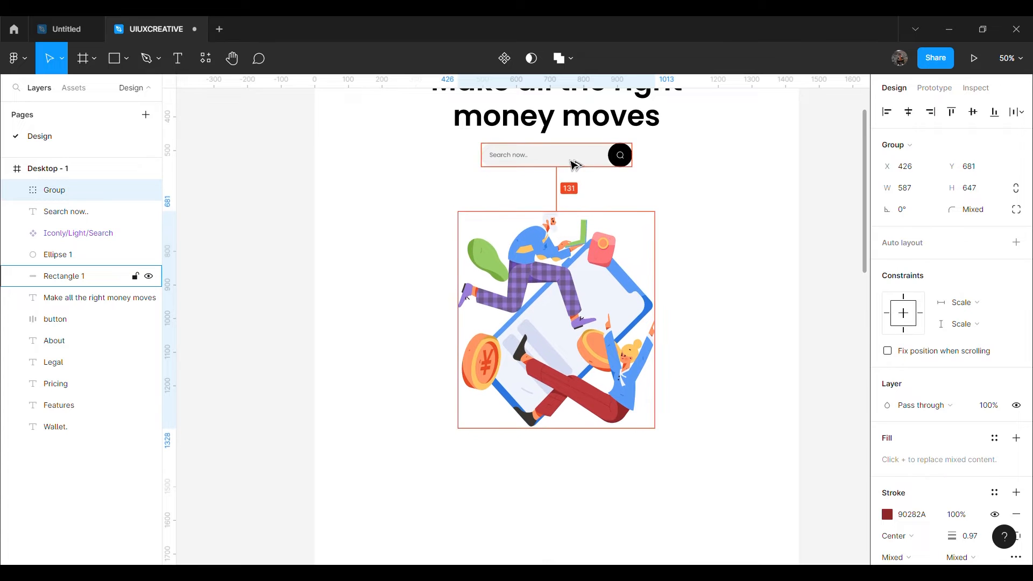
click(416, 259)
click(524, 253)
key(Up)
key(Up)
key(Up)
key(Up)
key(Up)
key(Up)
key(Up)
key(Up)
key(Up)
key(Up)
key(Up)
key(Up)
key(Up)
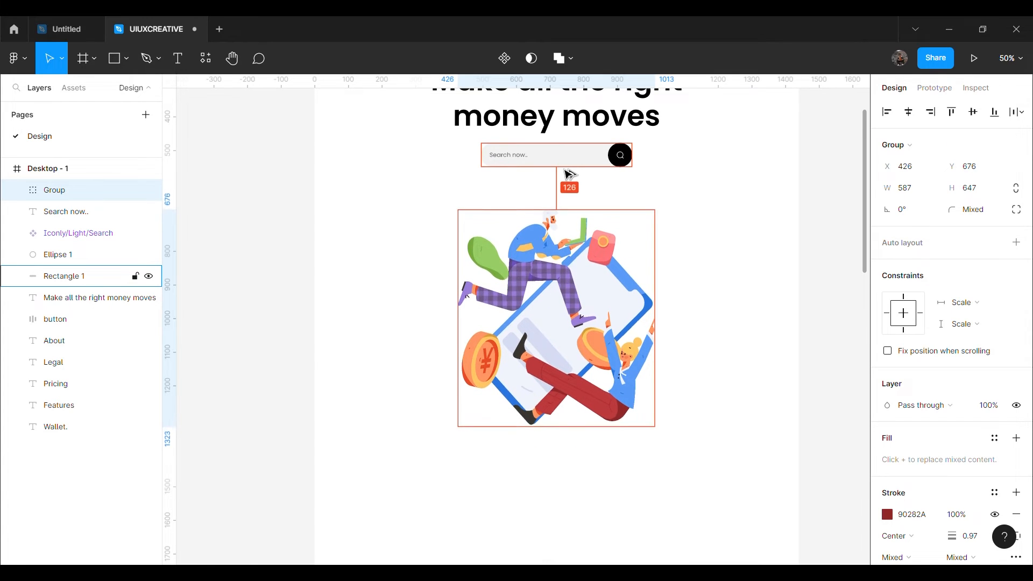
key(Up)
key(Up)
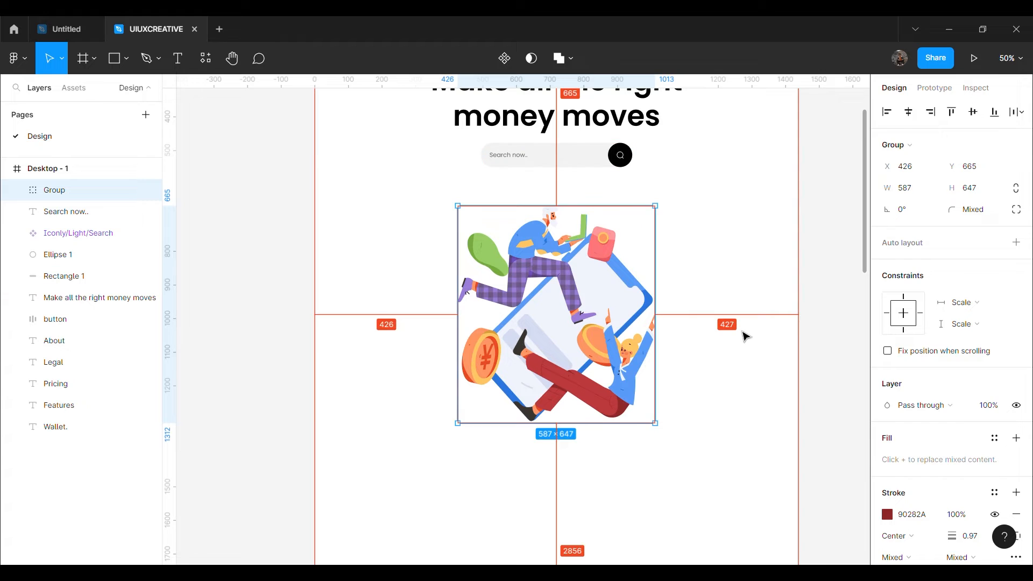
Draw a rectangle below the illustration and set its size to 513 × 648.
click(840, 366)
scroll(839, 366, right, 1)
scroll(831, 360, down, 4)
key(r)
mouse_move(333, 244)
mouse_down()
mouse_move(452, 467)
mouse_move(489, 464)
mouse_move(500, 442)
mouse_up()
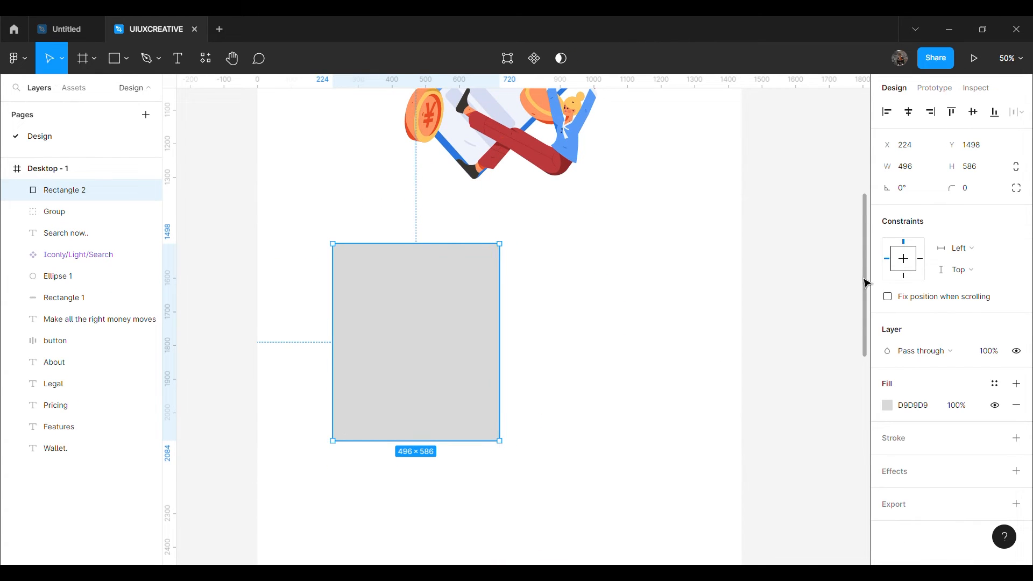
click(921, 170)
text(513)
key(Return)
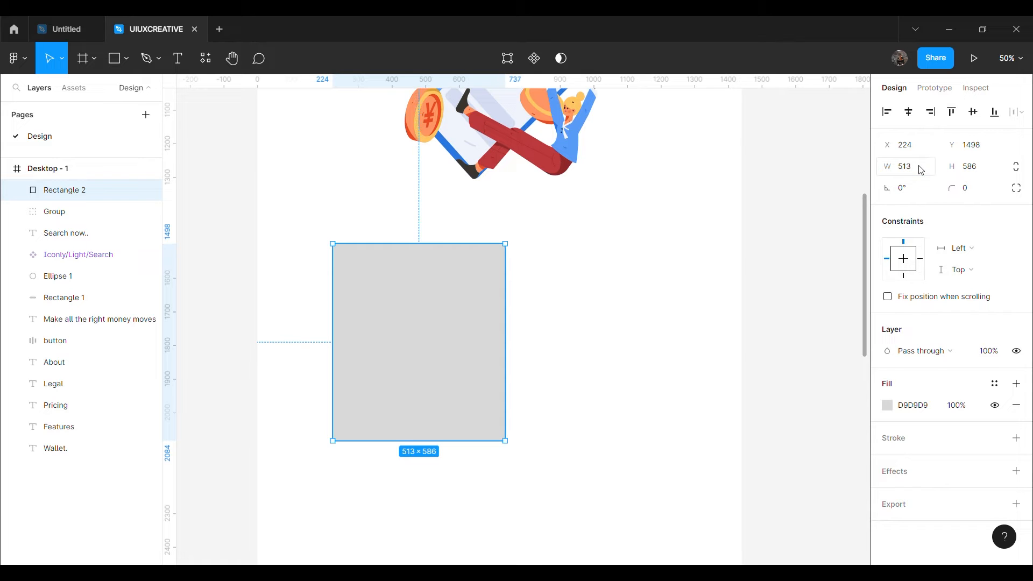
click(978, 175)
text(648)
key(Return)
Place the grey rectangle flush with the frame's left edge at X 0, Y 1482, below the illustration.
drag(404, 359, 332, 382)
key(Up)
key(Up)
key(Up)
key(Up)
key(Up)
key(Up)
key(Up)
key(Up)
key(Up)
key(Up)
key(Up)
key(Up)
key(Up)
key(Up)
key(Up)
key(Up)
key(Up)
key(Up)
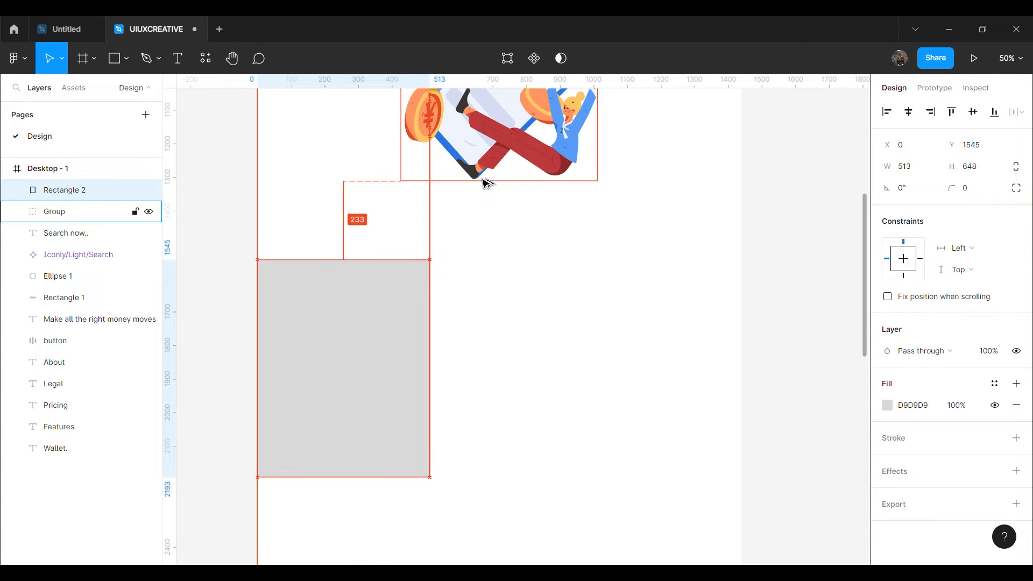
mouse_move(375, 337)
mouse_down()
mouse_move(375, 320)
mouse_move(369, 329)
mouse_up()
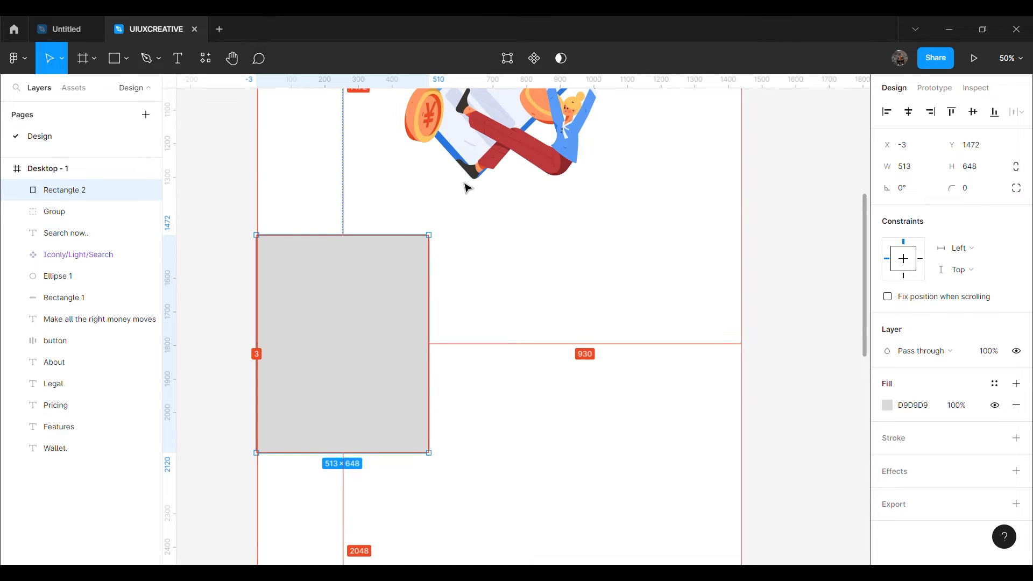
key(Right)
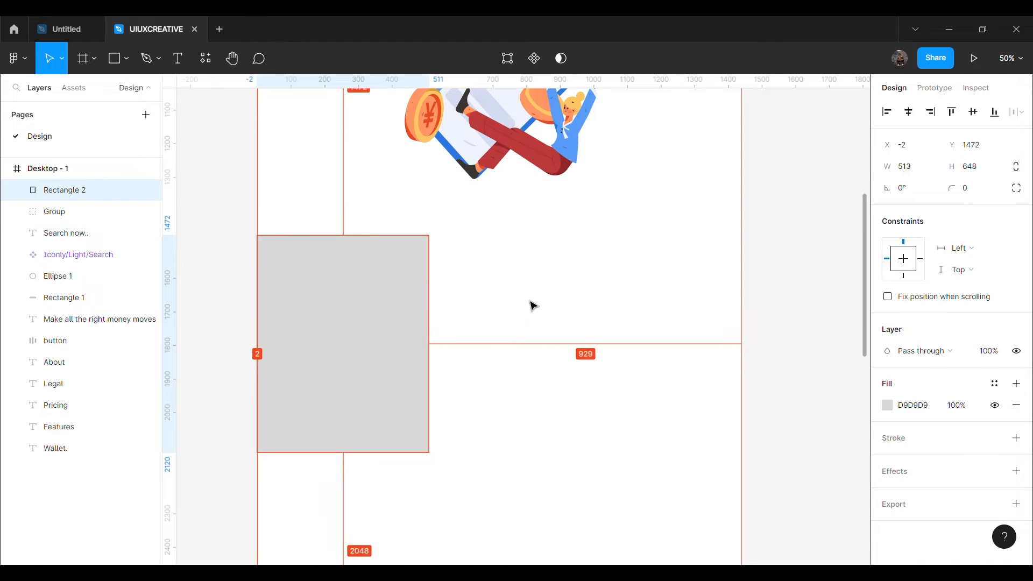
key(Right)
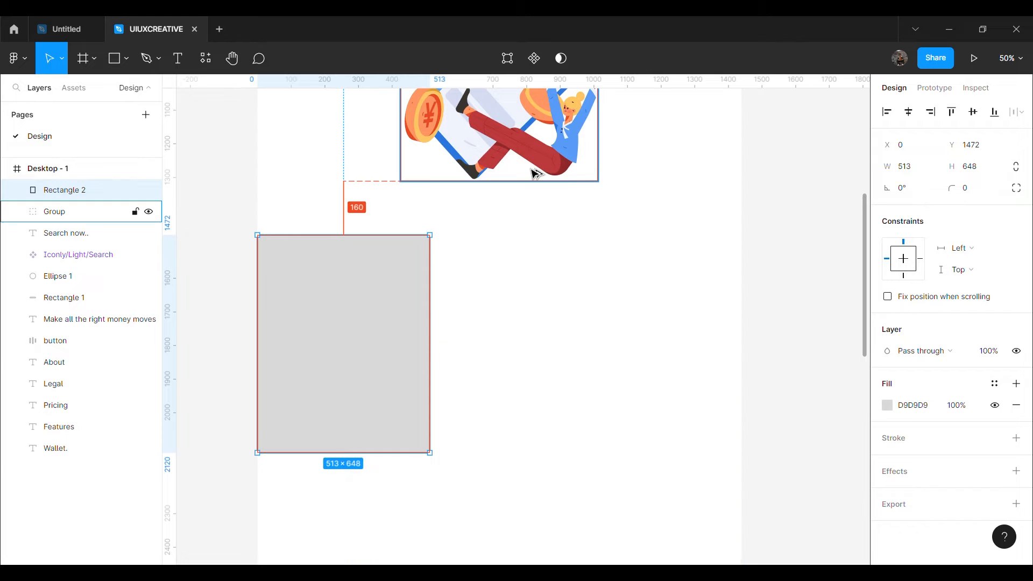
key(Down)
key(Down)
key(Down)
key(Down)
key(Down)
key(Down)
key(Down)
key(Down)
key(Down)
key(Down)
key(Down)
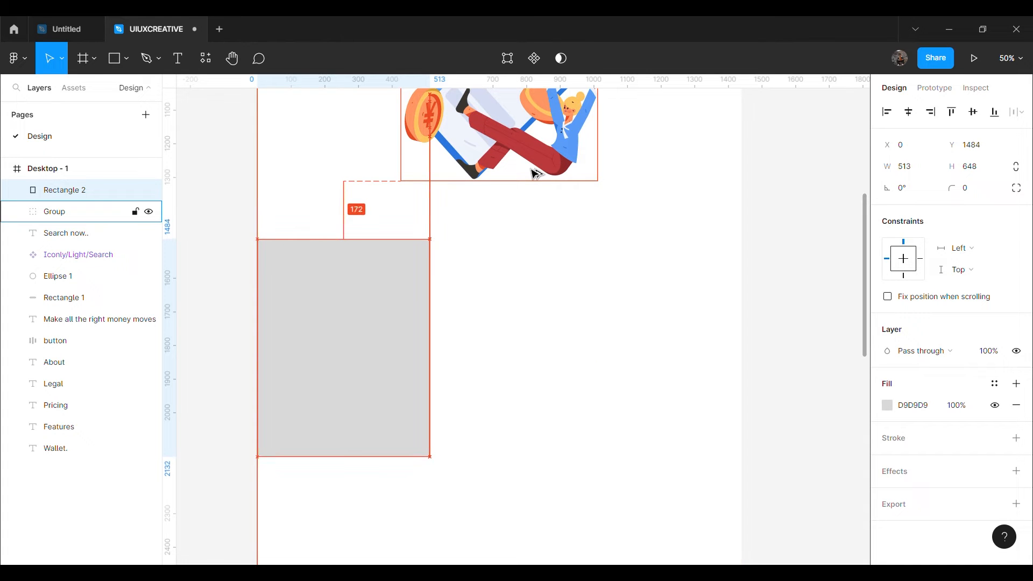
Set the fill colour of the 513 × 648 rectangle to FEEAE2.
click(531, 334)
click(393, 335)
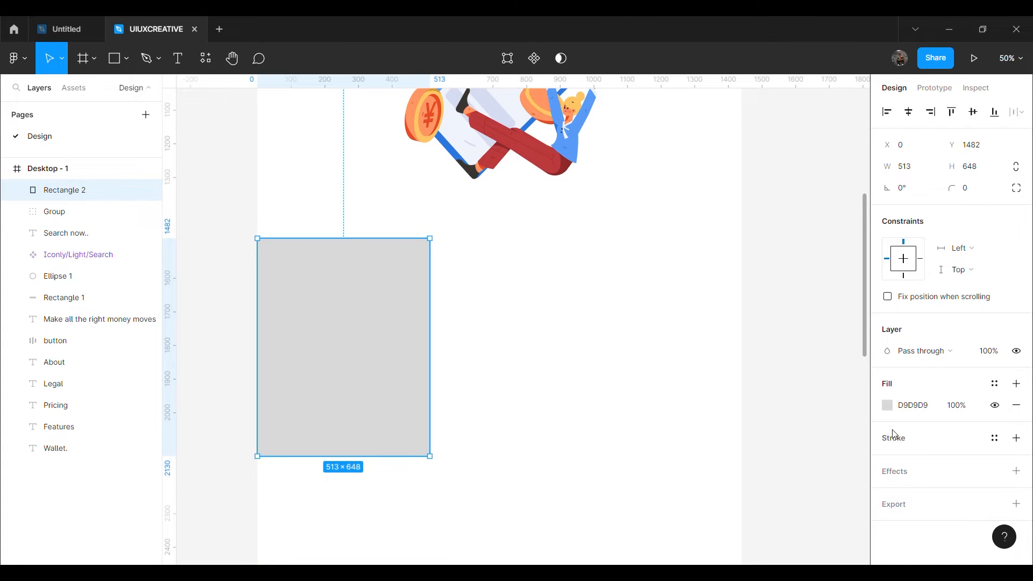
text(FEEAE2)
key(Return)
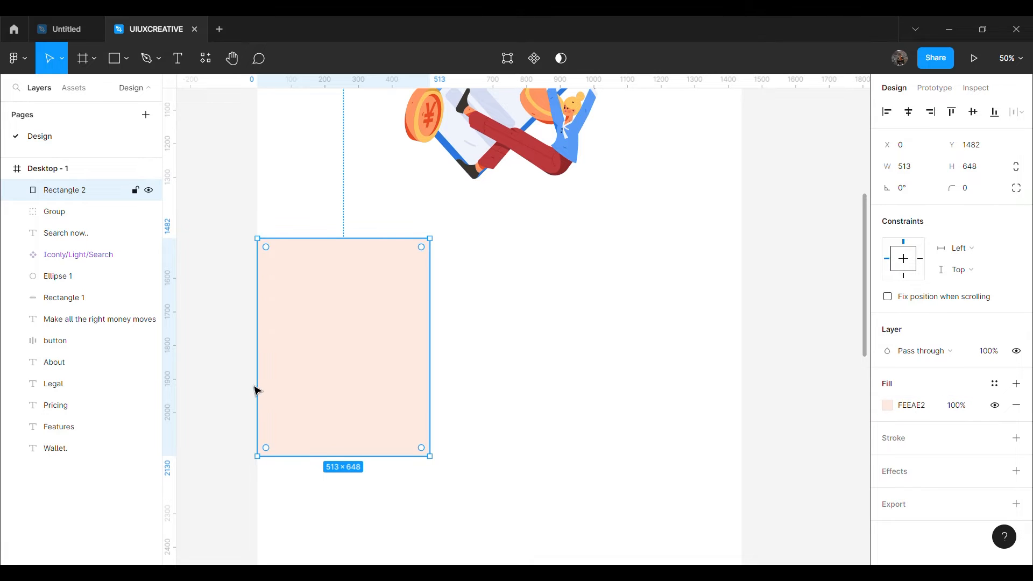
Paste the online shopping illustration and position it in the middle of the peach rectangle.
click(228, 379)
key(h)
drag(359, 488, 465, 479)
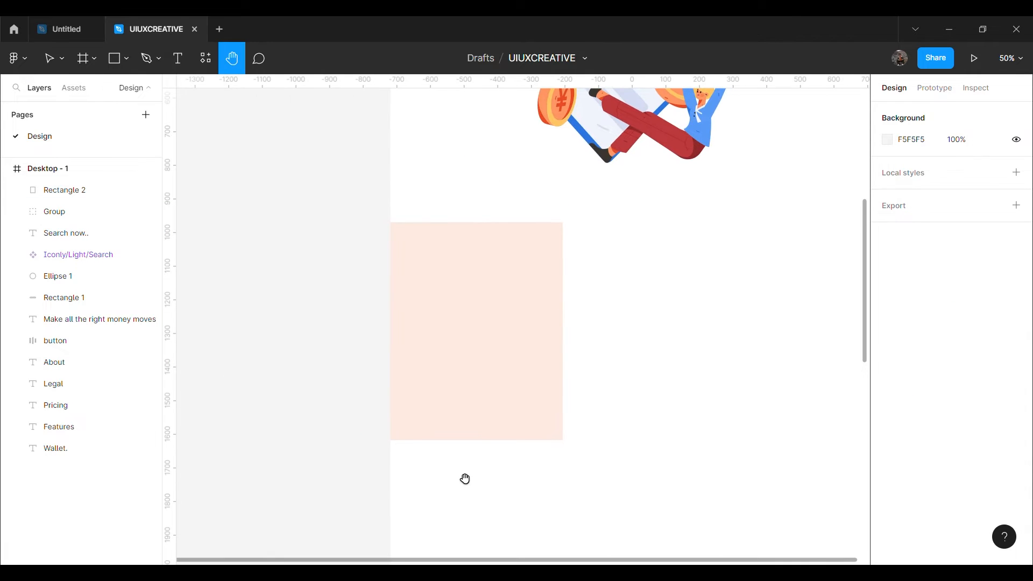
key(v)
click(427, 364)
key(ctrl+v)
drag(511, 334, 472, 343)
click(634, 344)
Duplicate the hero heading, place the copy right of the peach rectangle at X 555, Y 1599, and left-align its text.
key(h)
drag(675, 369, 506, 379)
scroll(466, 257, up, 10)
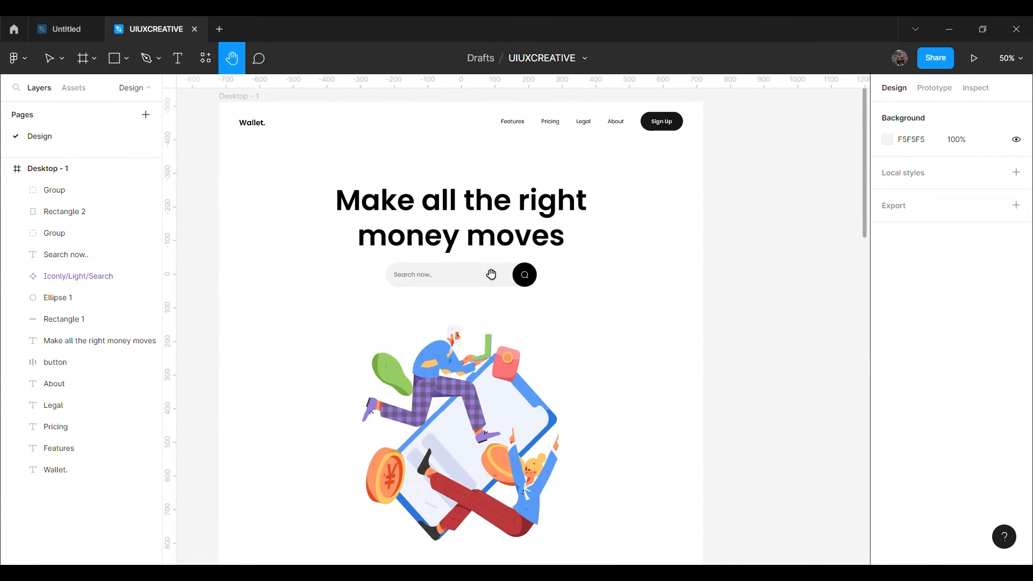
key(v)
click(489, 293)
key(ctrl+d)
drag(488, 293, 619, 295)
scroll(911, 440, down, 3)
click(887, 361)
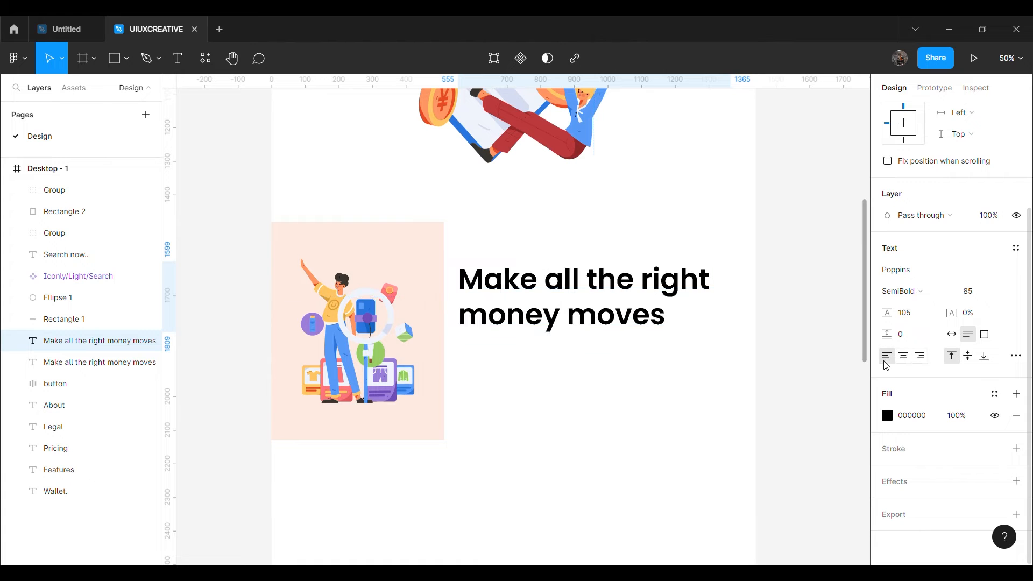
Replace the duplicated heading's text with "Move faster with an integrated suite".
double_click(599, 317)
text(Move faster)
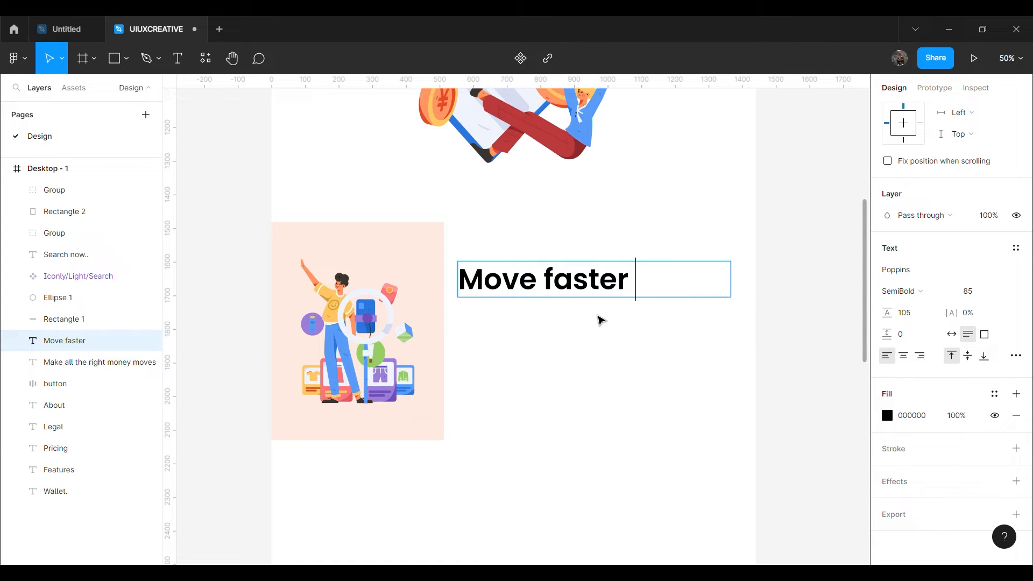
text( with an)
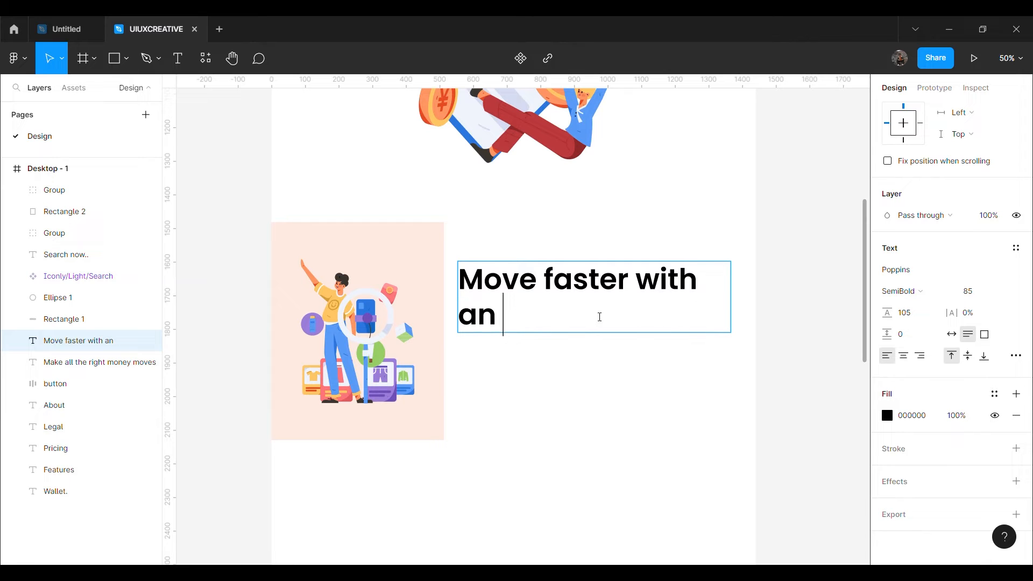
text( integrated suite)
key(Escape)
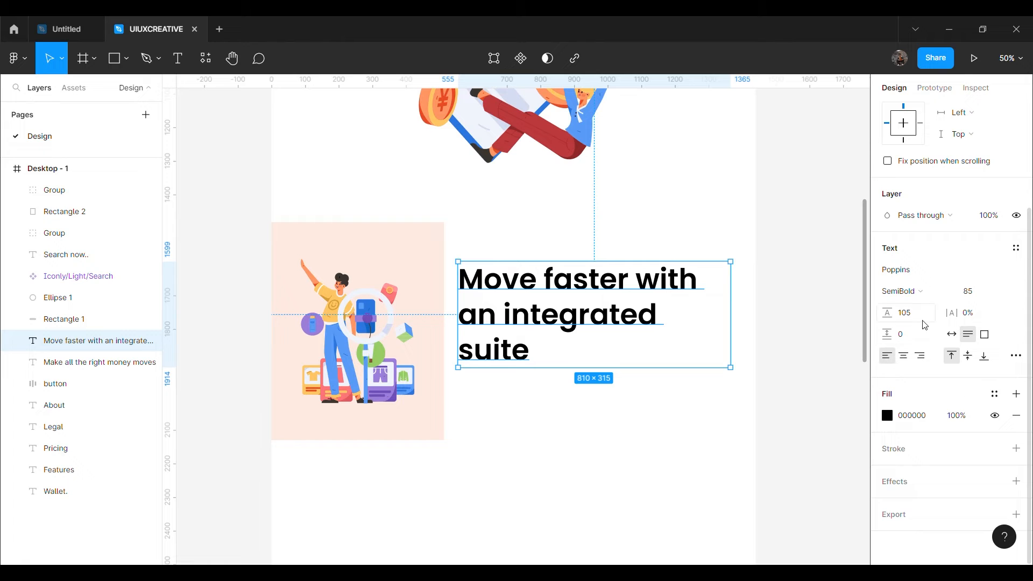
Set the "Move faster with an integrated suite" heading to font size 65 and narrow its text box to 657 wide.
text(65)
key(Return)
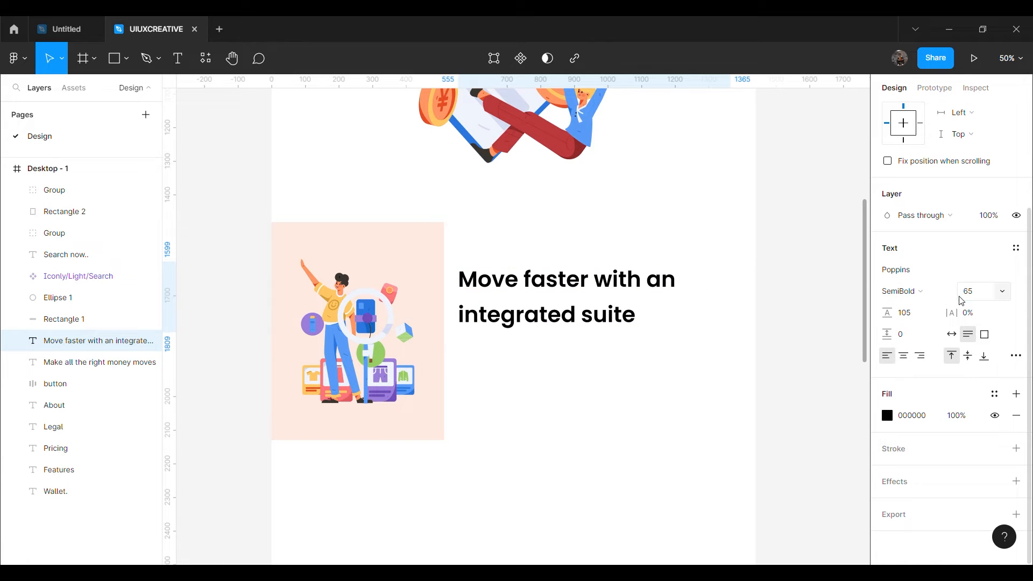
drag(741, 312, 690, 314)
Position the "Move faster with an integrated suite" heading beside the peach rectangle at X 613, Y 1608.
drag(536, 297, 551, 275)
key(Right)
key(Right)
key(Right)
key(Right)
key(Right)
key(Right)
key(Right)
key(Right)
key(Right)
key(Right)
key(Right)
key(Right)
key(Right)
key(Right)
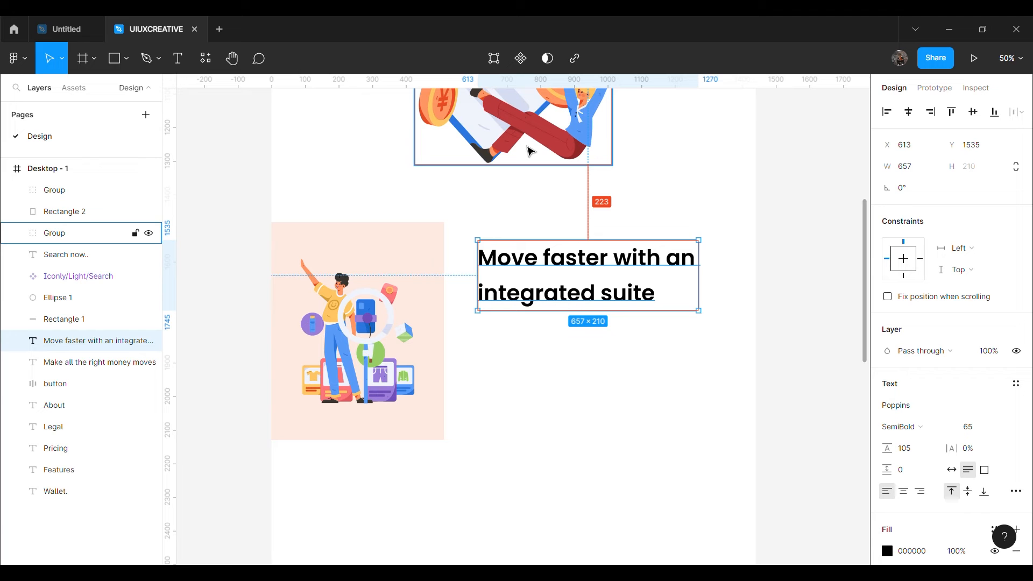
mouse_move(604, 283)
mouse_down()
mouse_move(603, 294)
mouse_move(592, 281)
mouse_up()
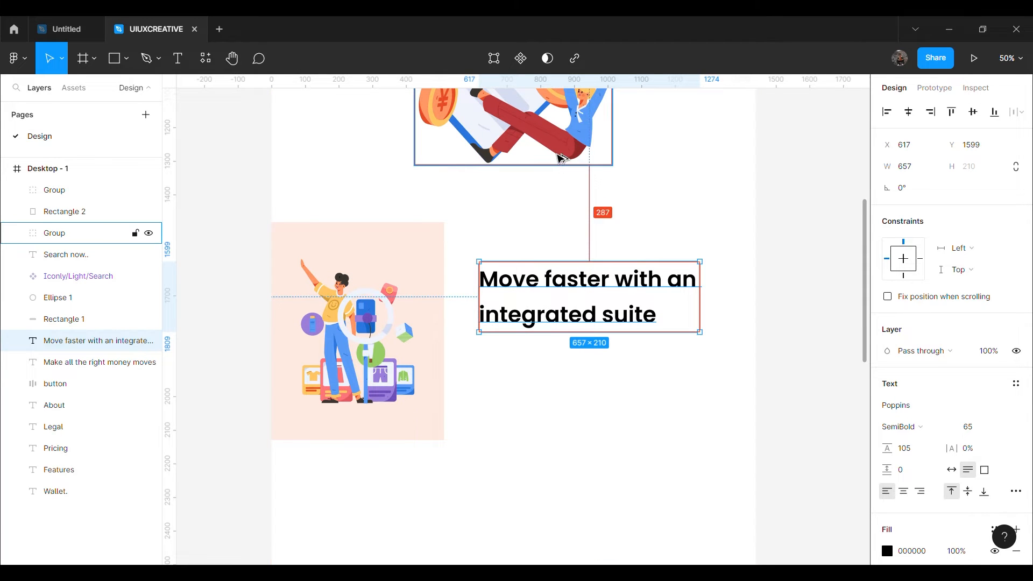
key(Down)
key(Down)
key(Down)
key(Down)
key(Down)
key(Down)
key(Down)
key(Down)
key(Down)
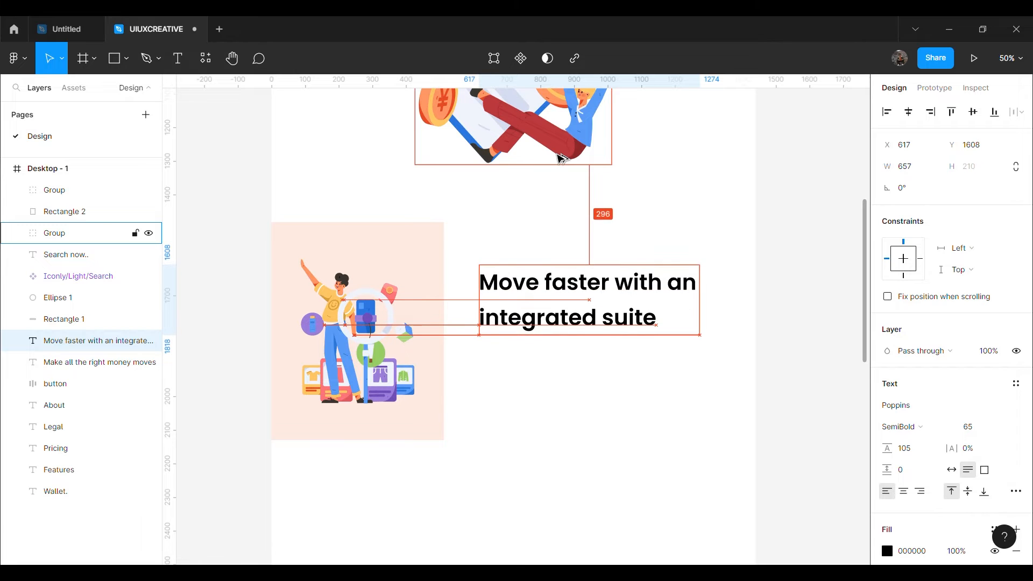
key(Left)
key(Left)
key(Left)
key(Left)
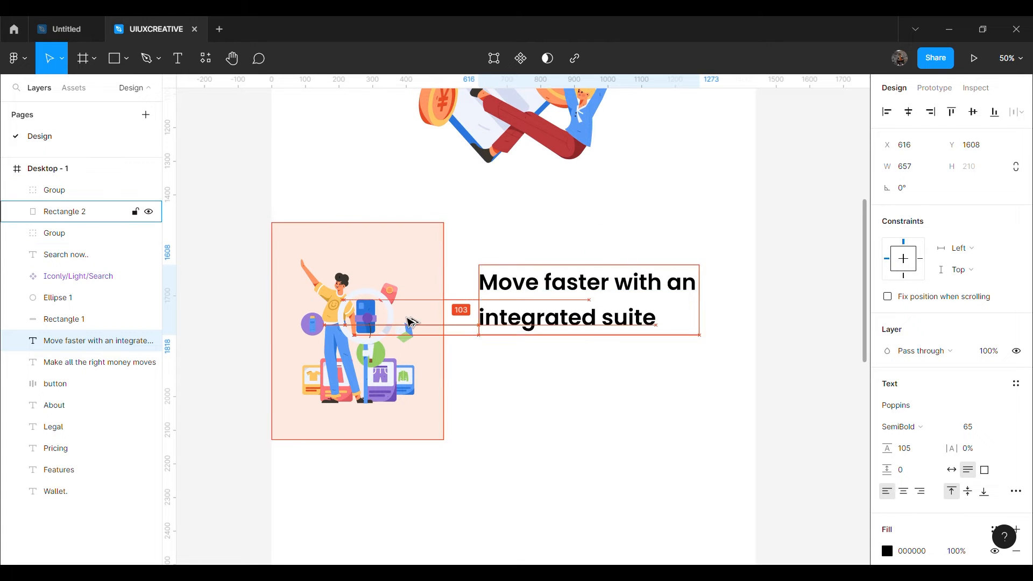
Add the text "Software and infrastructure for e-commerce, recurring billing, marketplaces, and more." directly beneath the section heading at X 613, Y 1822.
click(794, 372)
scroll(775, 361, down, 3)
scroll(775, 360, right, 1)
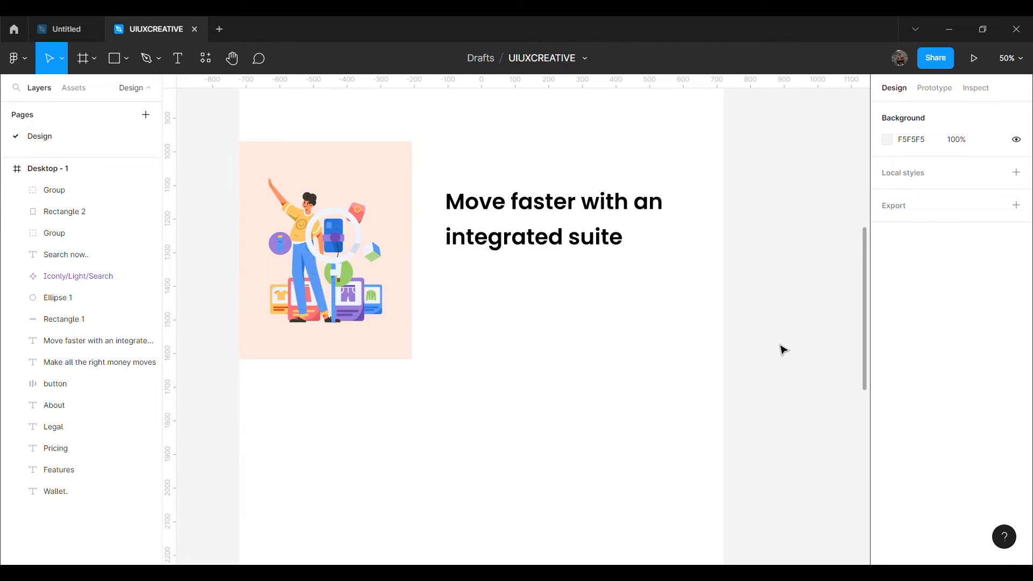
key(t)
click(550, 339)
key(ctrl+v)
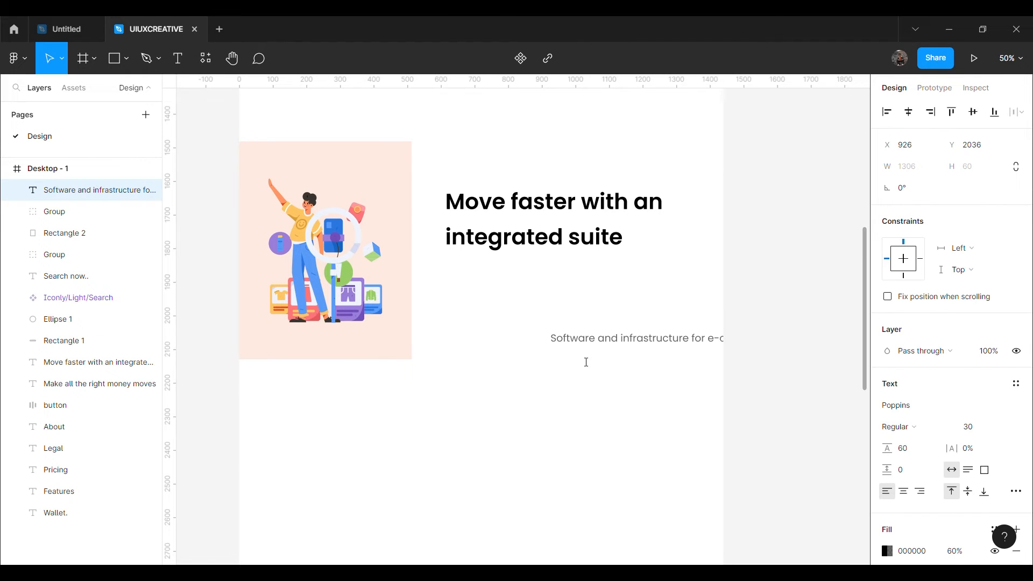
key(Escape)
drag(618, 340, 517, 270)
Resize the description's text box to 683 wide so the text wraps onto two lines.
key(ctrl+minus)
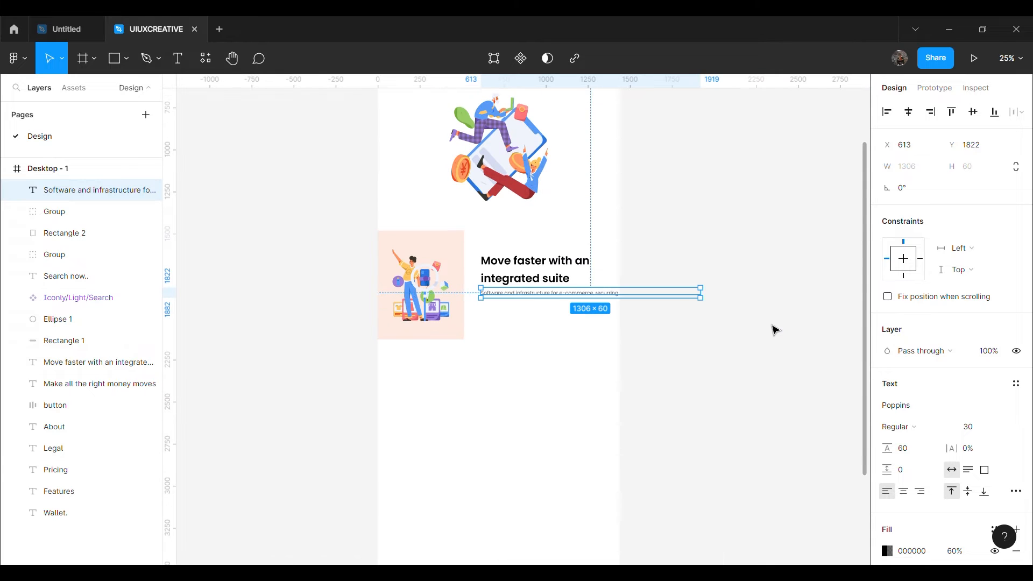
drag(716, 306, 602, 311)
click(657, 330)
key(ctrl+plus)
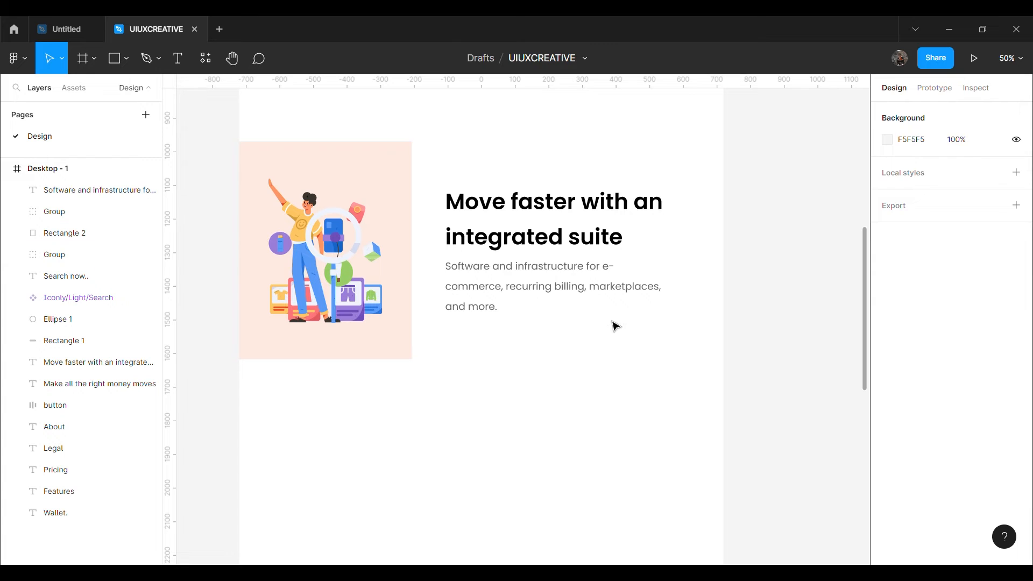
click(611, 290)
drag(678, 290, 686, 291)
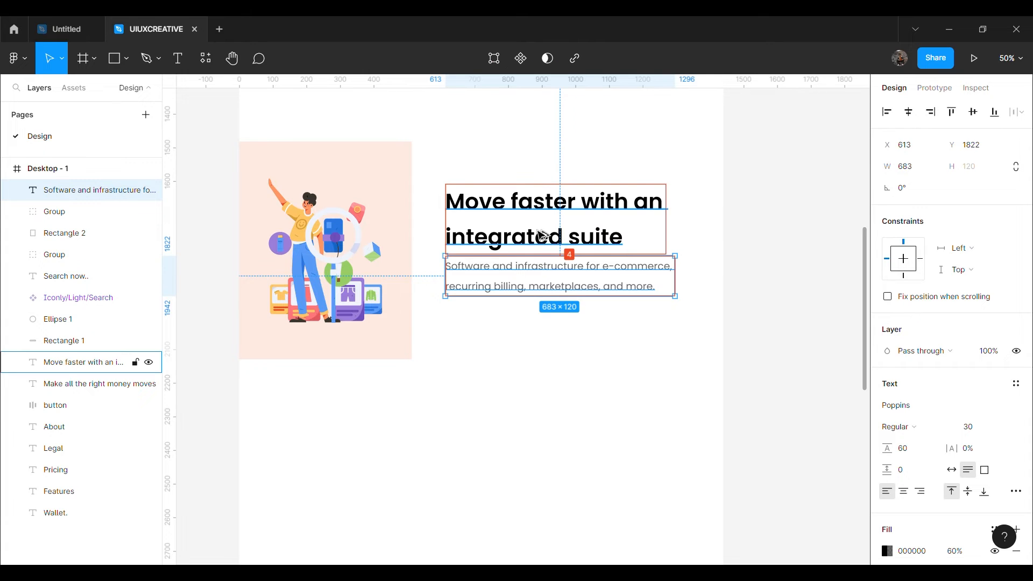
Move the description text down to Y 1833, leaving a 15 px gap beneath the "Move faster with an integrated suite" heading.
key(alt+Down)
key(alt+Down)
key(alt+Down)
key(alt+Down)
key(alt+Down)
key(alt+Down)
key(alt+Down)
key(alt+Down)
key(alt+Down)
key(alt+Down)
key(alt+Down)
key(alt+Down)
key(alt+Down)
key(alt+Down)
key(alt+Down)
key(alt+Down)
key(alt+Down)
key(alt+Down)
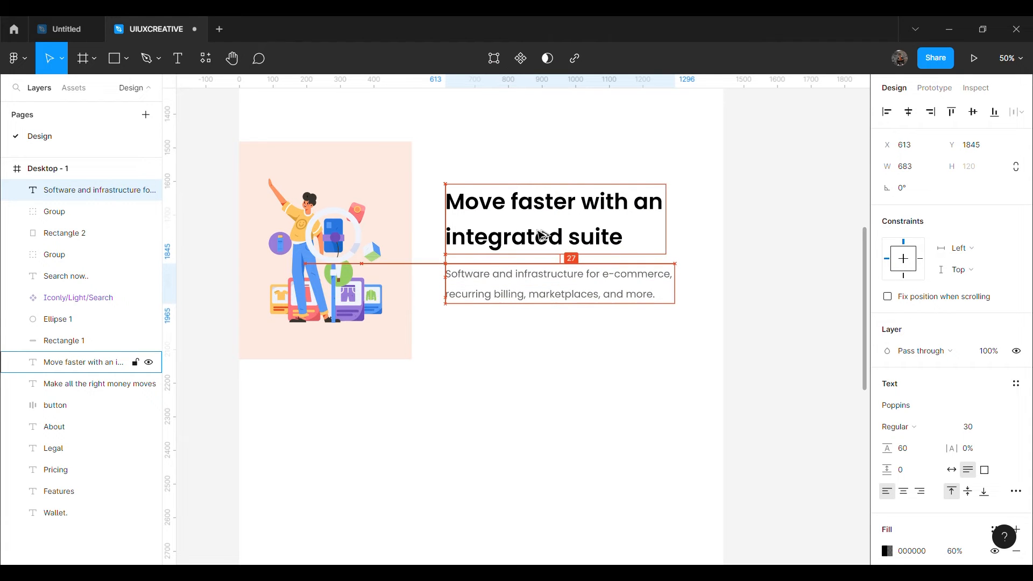
key(alt+Up)
key(alt+Up)
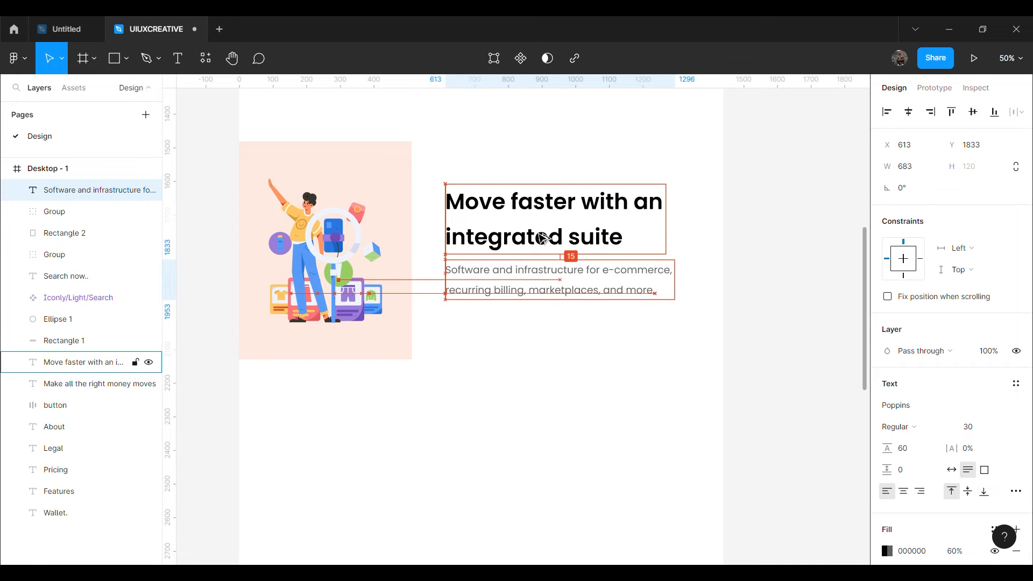
click(547, 364)
Draw a circle below the description at X 626, Y 2184, and set its size to 76 by 76.
key(h)
key(ctrl+minus)
drag(548, 361, 572, 494)
scroll(573, 482, up, 3)
scroll(599, 396, down, 6)
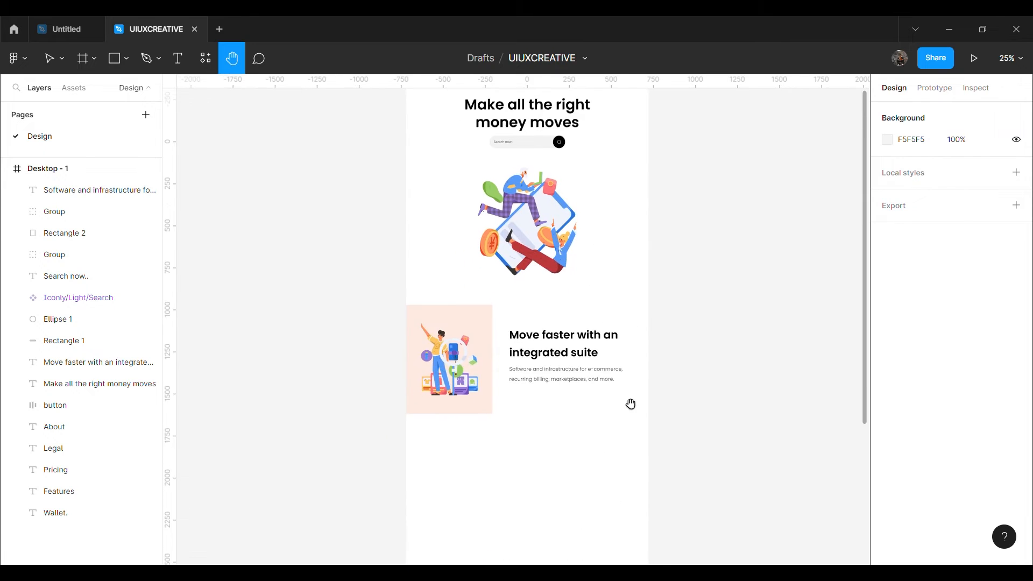
key(ctrl+plus)
scroll(640, 396, down, 3)
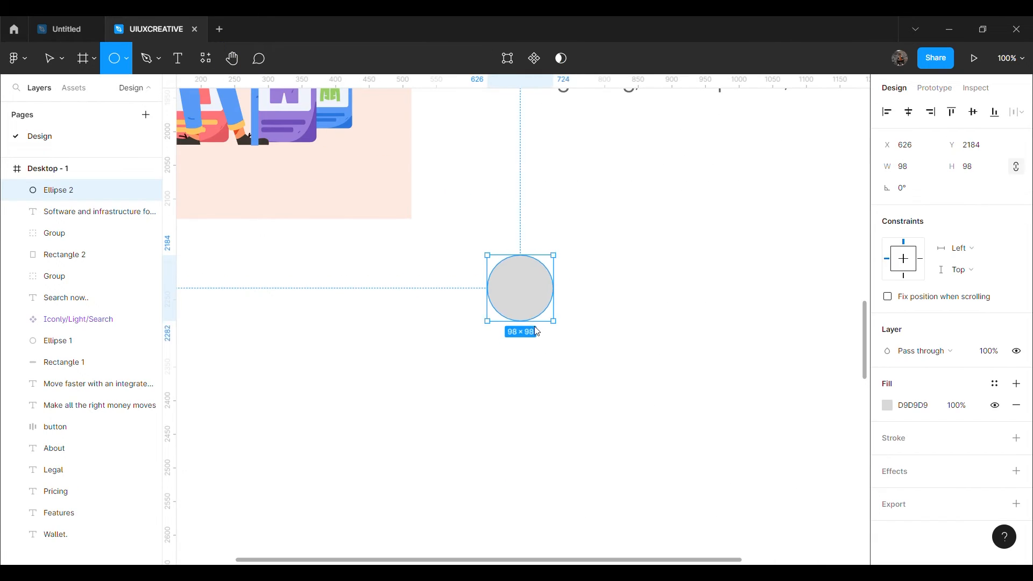
drag(554, 323, 559, 327)
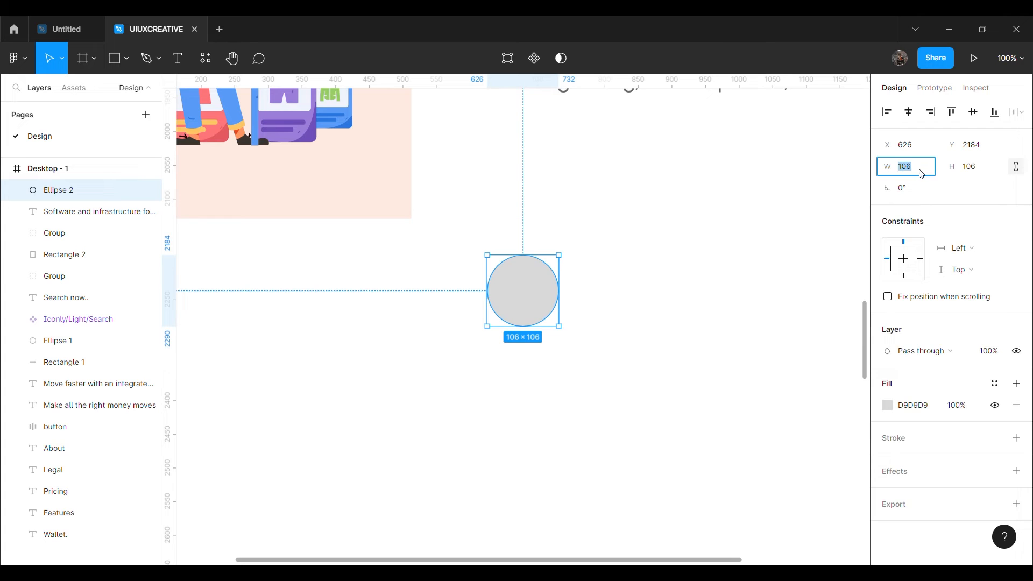
text(76)
key(Return)
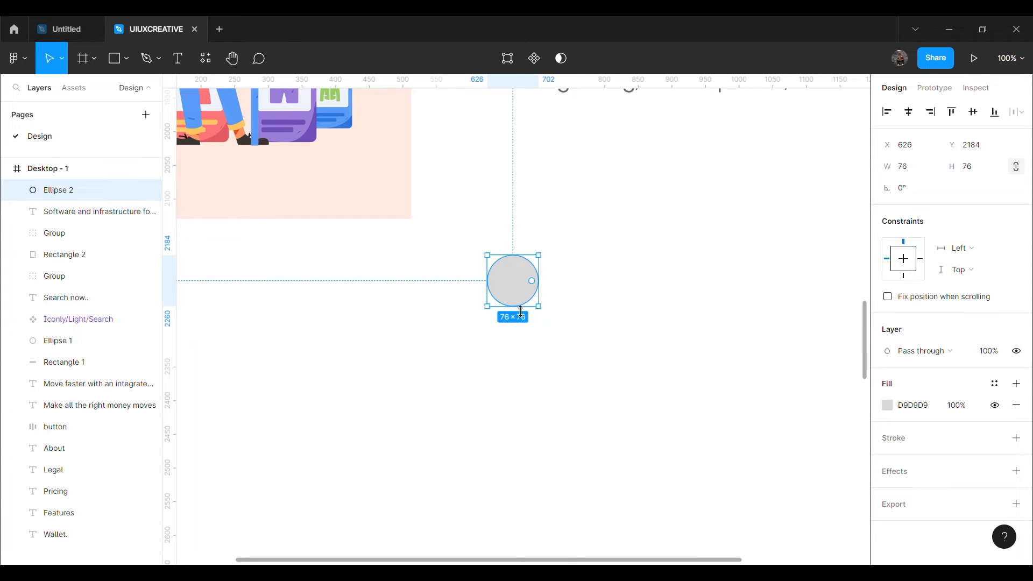
Duplicate the circle to its right, then hide the original's fill and give it a 000000 stroke at 40% opacity.
key(ctrl+d)
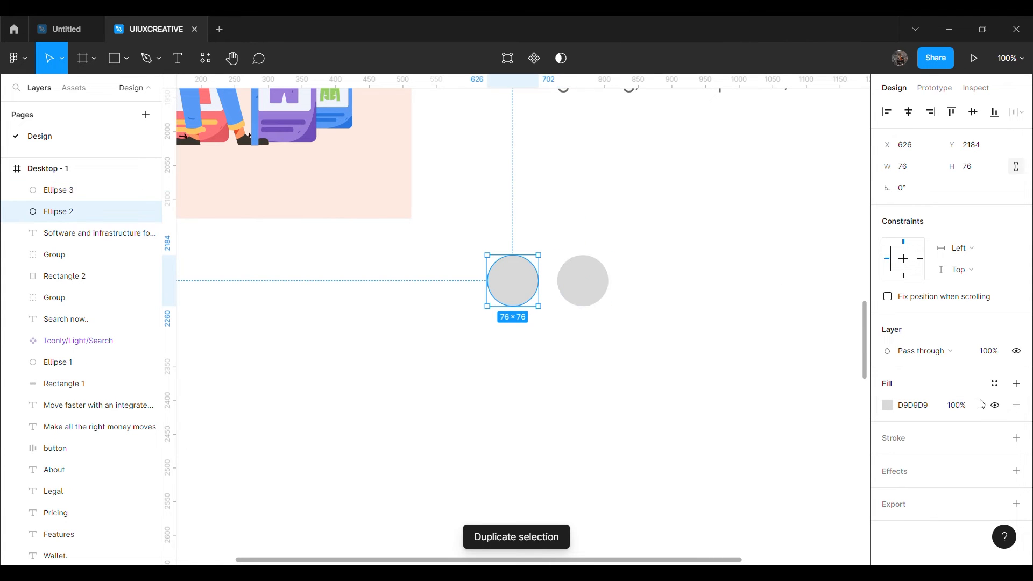
click(1001, 406)
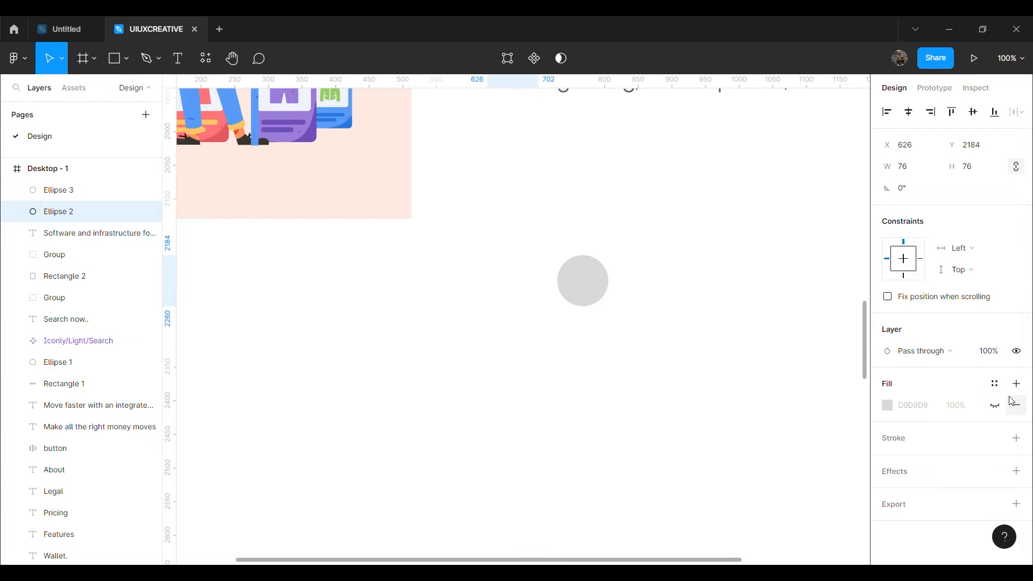
click(1016, 438)
click(888, 461)
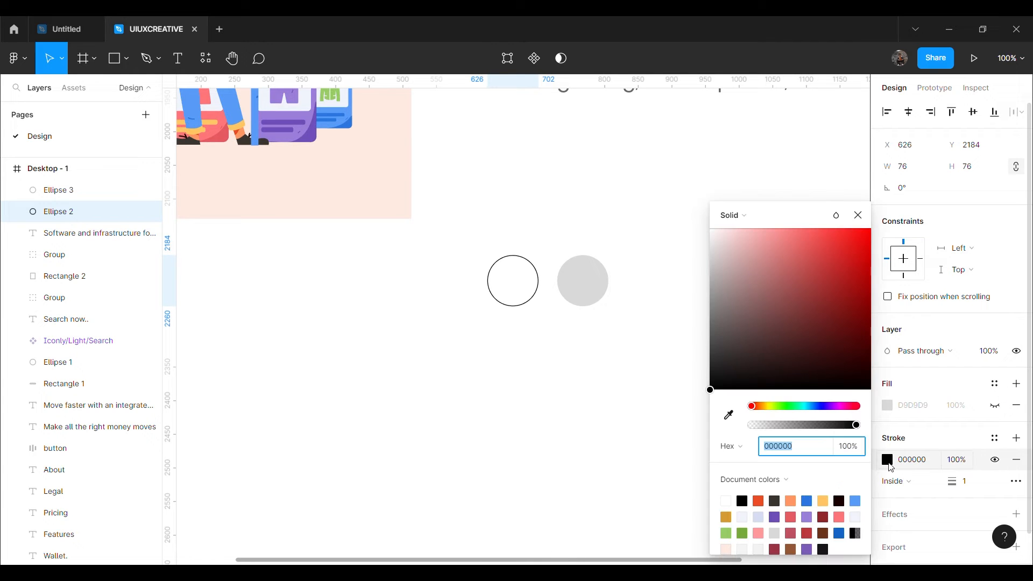
key(Escape)
key(Escape)
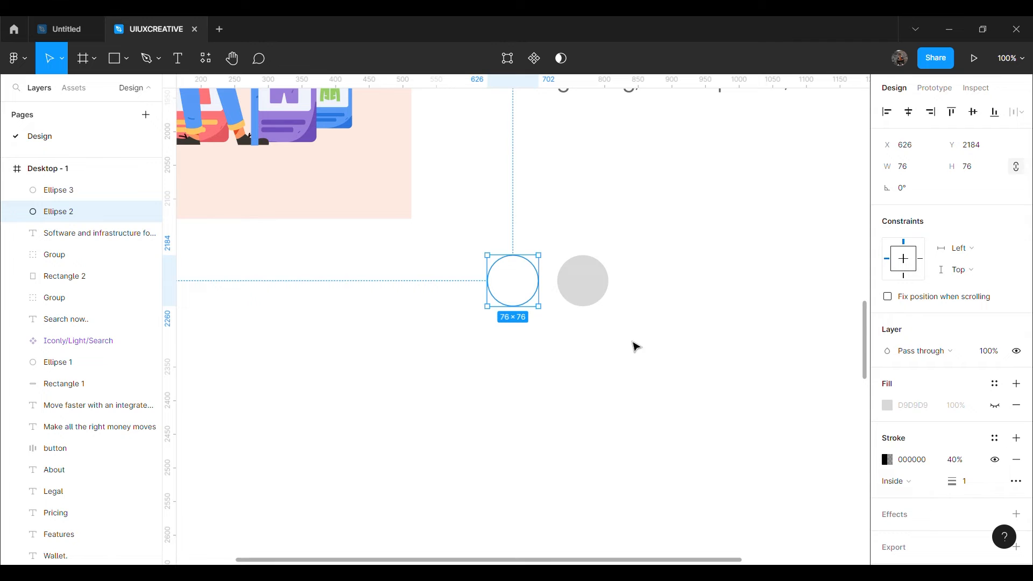
Fill the duplicated circle with solid black, 000000.
click(583, 281)
click(888, 406)
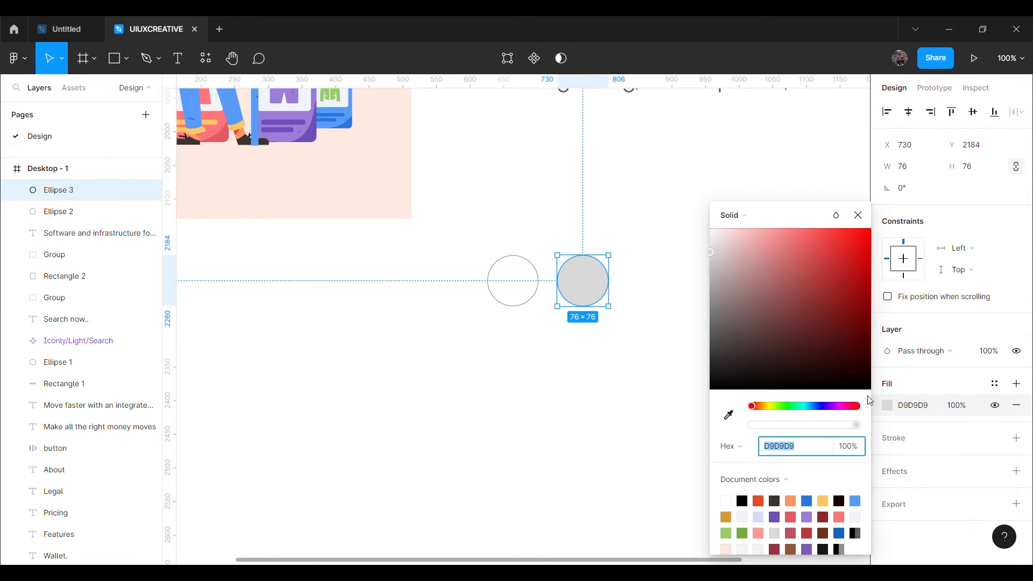
text(000000)
key(Return)
click(624, 404)
scroll(615, 405, up, 3)
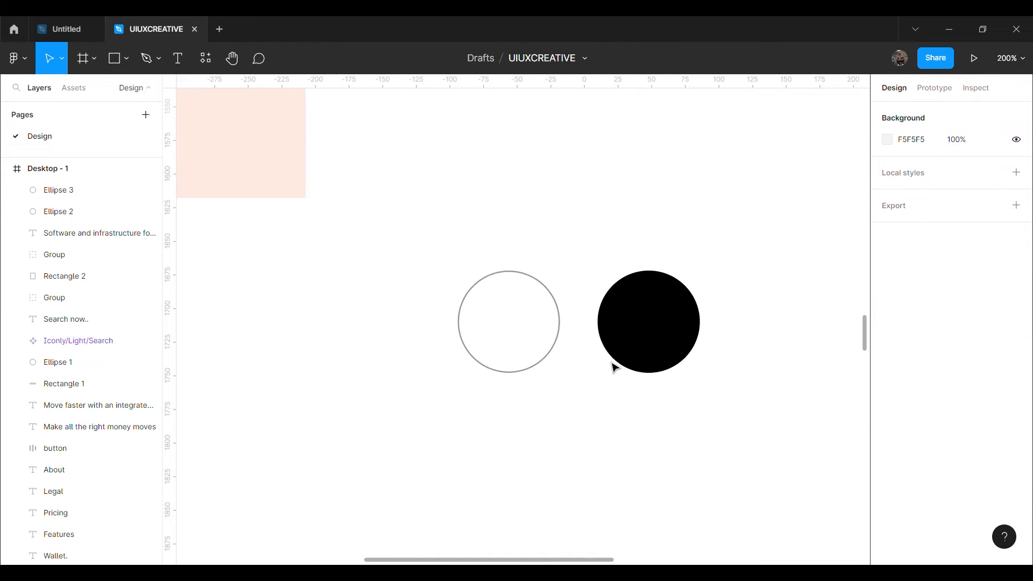
Adjust the black circle's horizontal spacing to leave a 25 px gap beside the outlined circle.
click(647, 337)
key(shift+Left)
key(shift+Left)
key(alt)
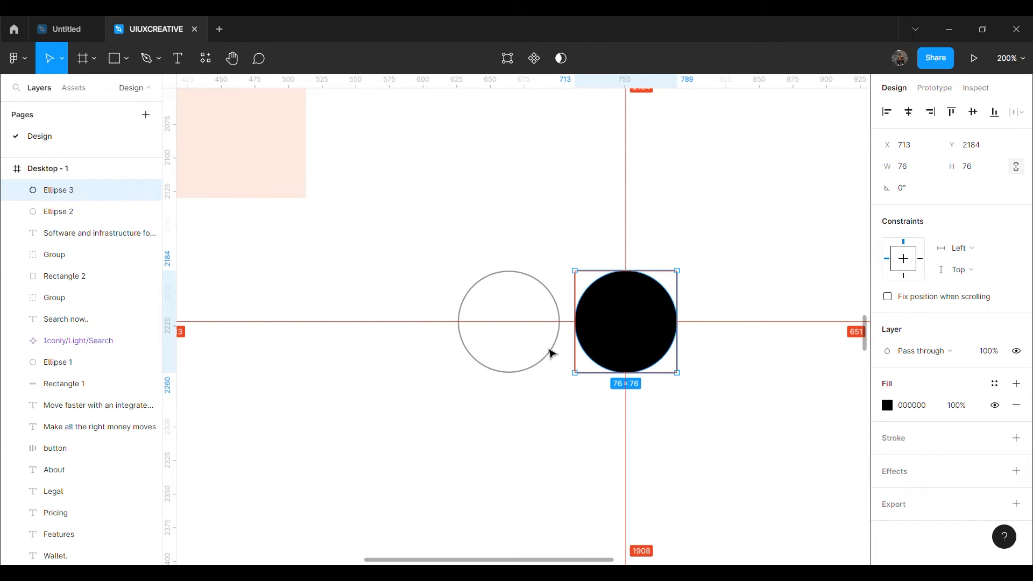
key(Left)
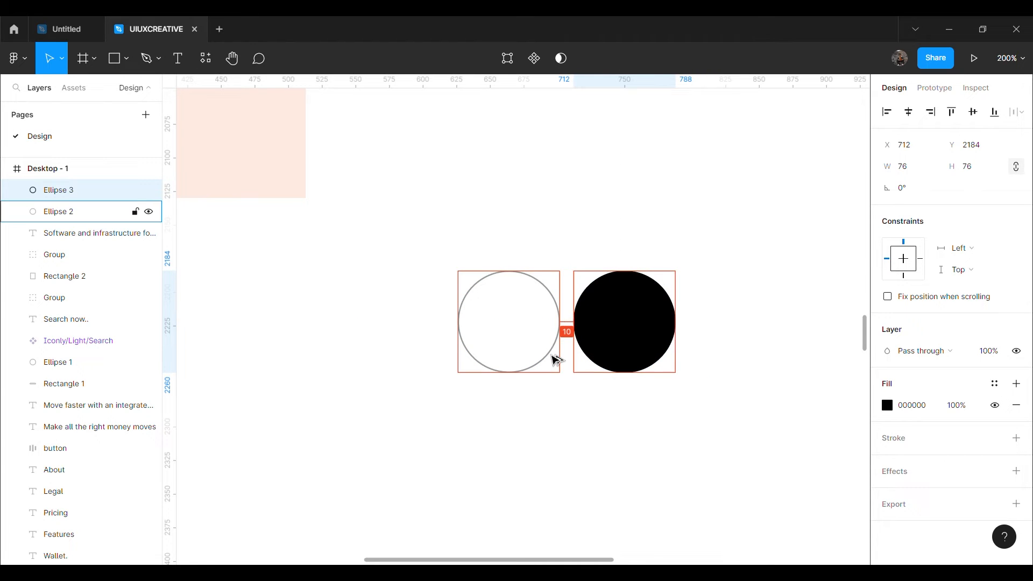
click(587, 411)
key(ctrl+minus)
key(ctrl+minus)
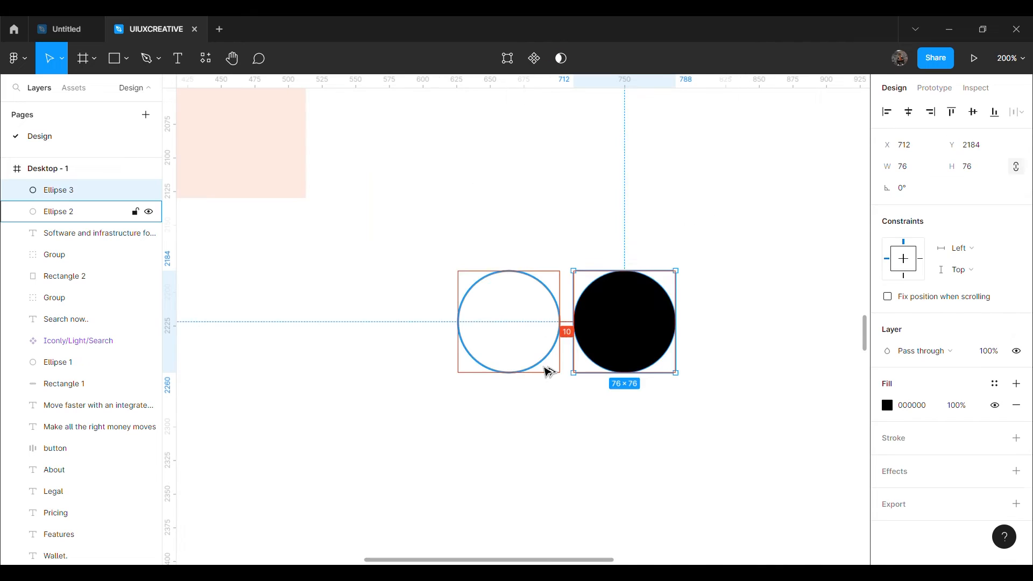
key(Right)
key(Right)
key(Right)
key(Right)
key(Right)
key(Right)
key(Right)
key(Right)
key(Right)
key(Right)
key(Right)
key(Right)
key(Right)
key(Right)
key(Right)
click(548, 371)
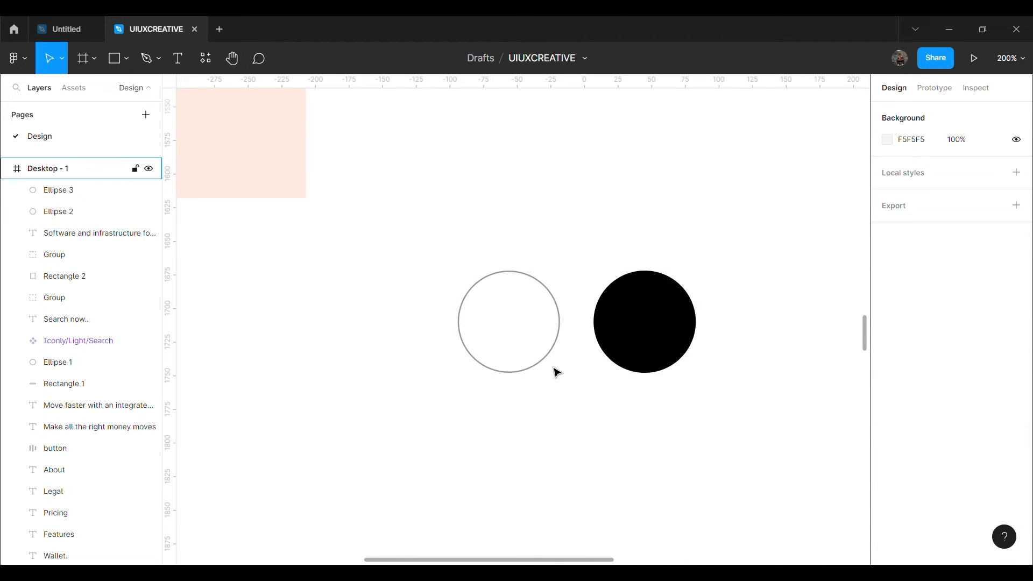
Place a left arrow icon in the centre of the outlined circle and make a horizontally flipped copy of it.
key(ctrl+v)
drag(522, 323, 623, 233)
key(ctrl+d)
right_click(619, 233)
mouse_move(654, 447)
click(667, 530)
Color the flipped arrow FFFFFF and place it in the centre of the black circle.
scroll(895, 443, down, 3)
click(888, 449)
text(FFFFFF)
click(676, 225)
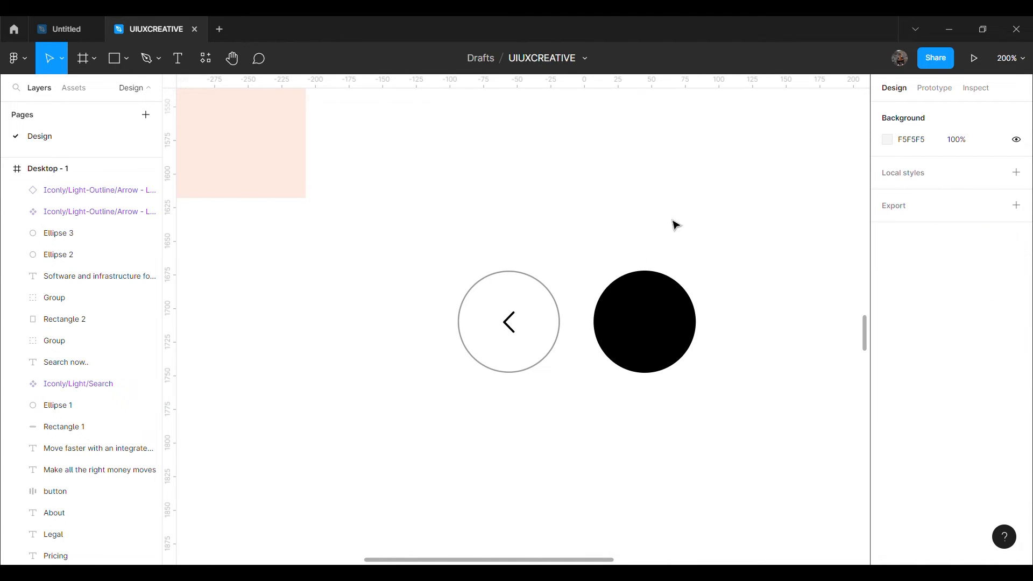
drag(626, 242, 648, 325)
click(574, 441)
Move both arrow circles together under the description, left-aligned with its text and 4 px below the peach rectangle's lower edge.
key(ctrl+minus)
key(ctrl+minus)
key(ctrl+minus)
drag(521, 365, 542, 281)
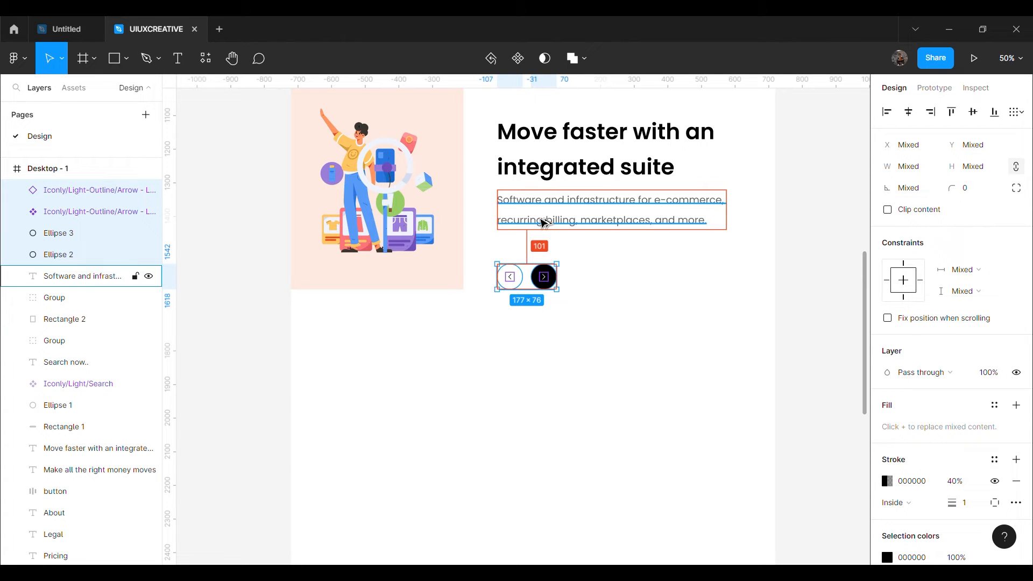
drag(544, 278, 533, 302)
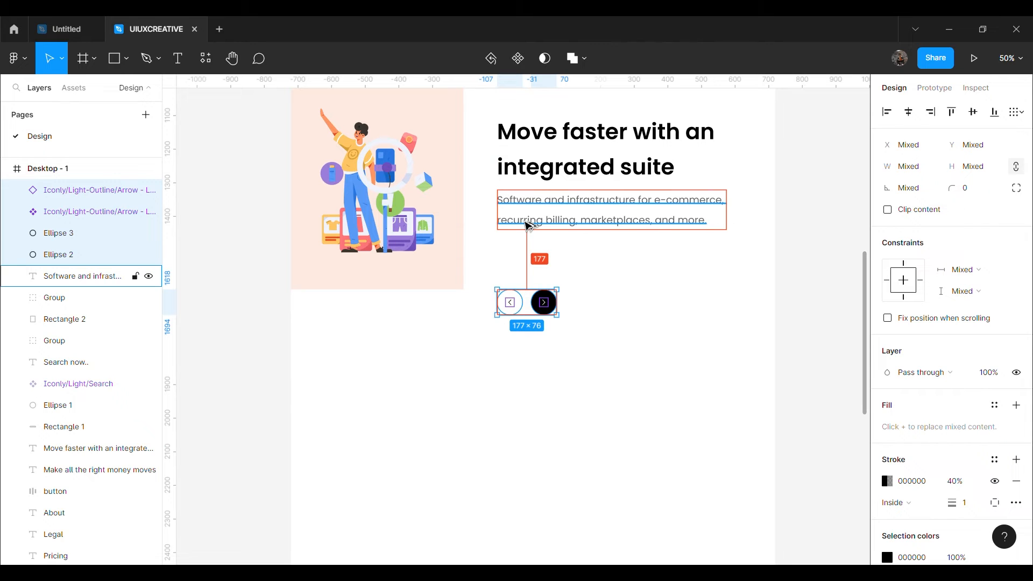
key(Down)
key(Down)
key(Down)
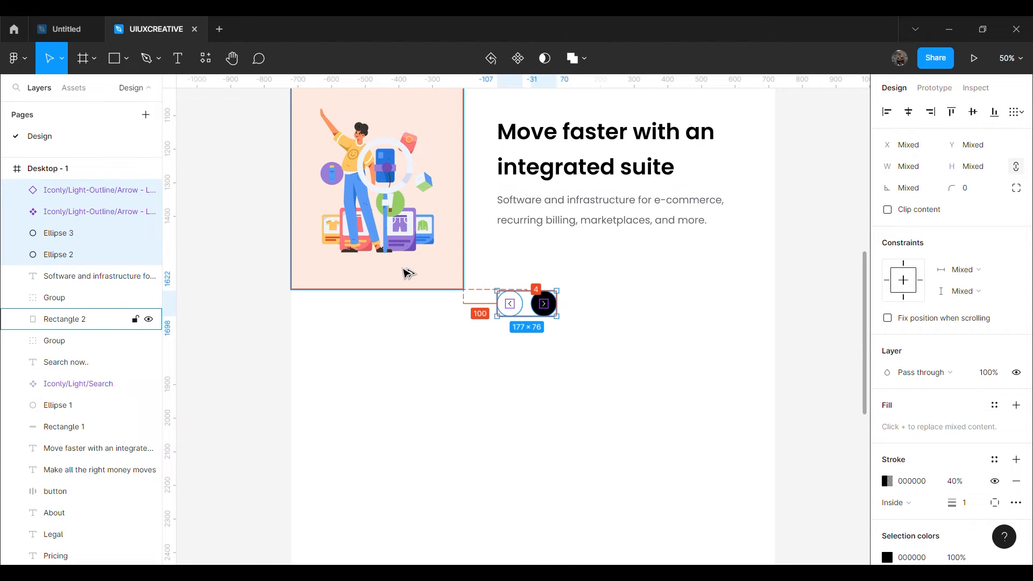
click(480, 372)
Duplicate the section heading below the arrow circles at X 396, Y 2380, center-align it and change its text to "Our Solutions".
key(minus)
scroll(695, 392, up, 3)
scroll(676, 394, down, 3)
scroll(663, 394, down, 2)
key(ctrl+d)
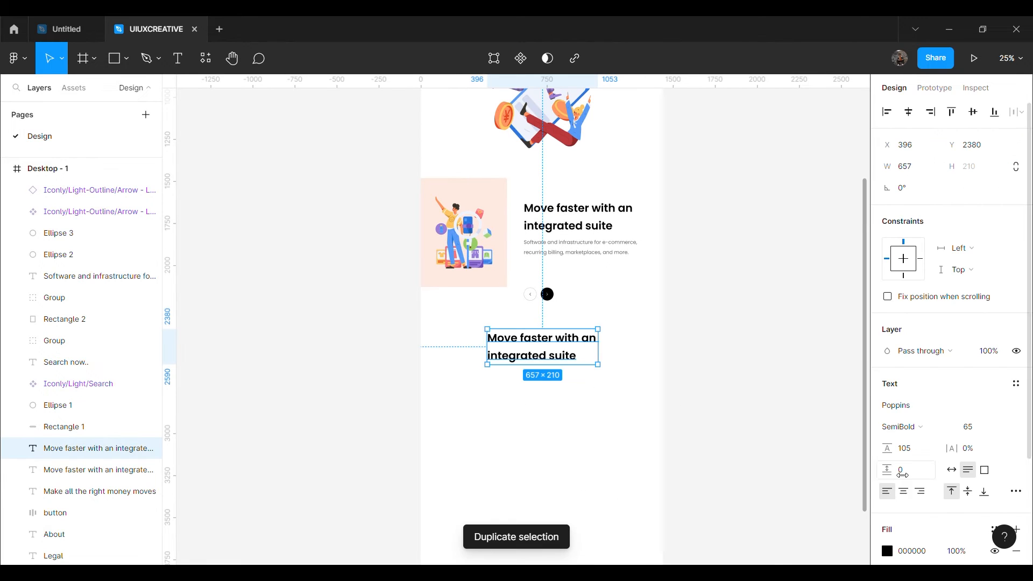
click(904, 492)
double_click(566, 354)
text(Our Solutions)
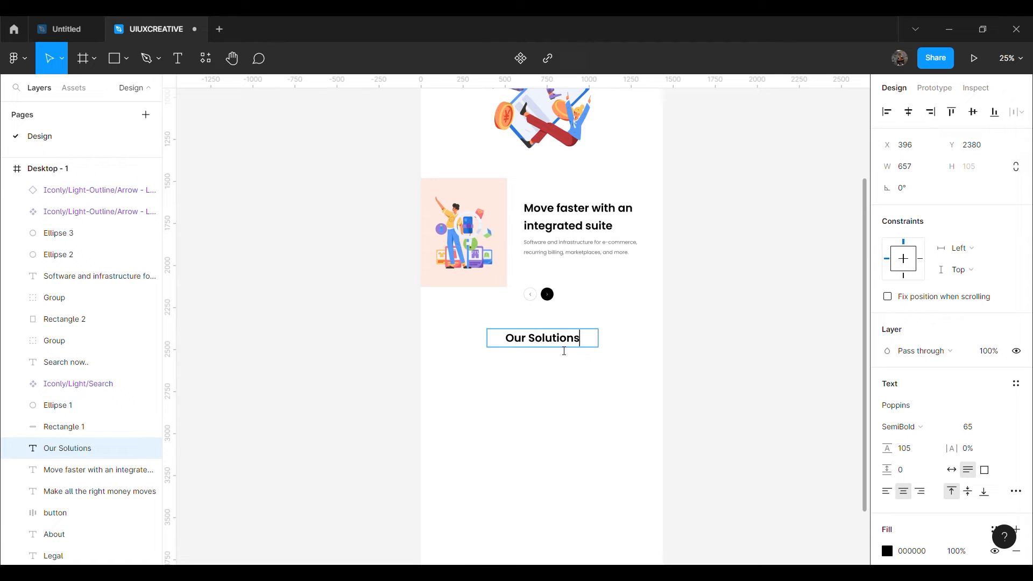
key(Escape)
Try placing the "Our Solutions" heading lower on the page, at Y 2540.
key(plus)
drag(587, 356, 566, 402)
scroll(592, 413, down, 3)
mouse_move(574, 329)
mouse_down()
mouse_move(597, 335)
mouse_move(567, 339)
mouse_up()
key(ctrl+z)
key(ctrl+shift+z)
key(alt)
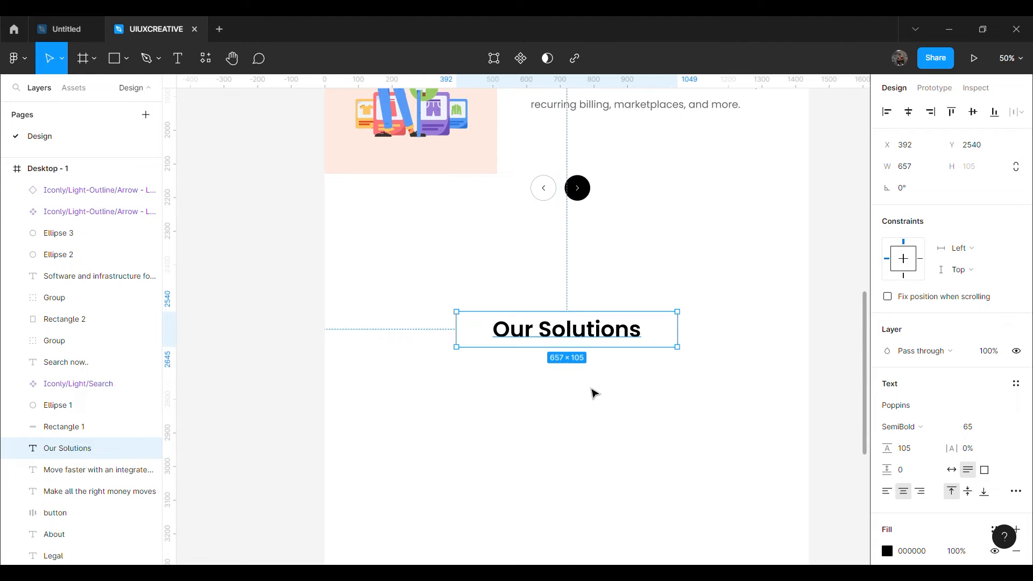
key(Left)
key(alt)
Position the "Our Solutions" heading centred horizontally in the frame at X 391, Y 2380.
drag(592, 343, 573, 274)
key(alt)
key(alt)
key(alt)
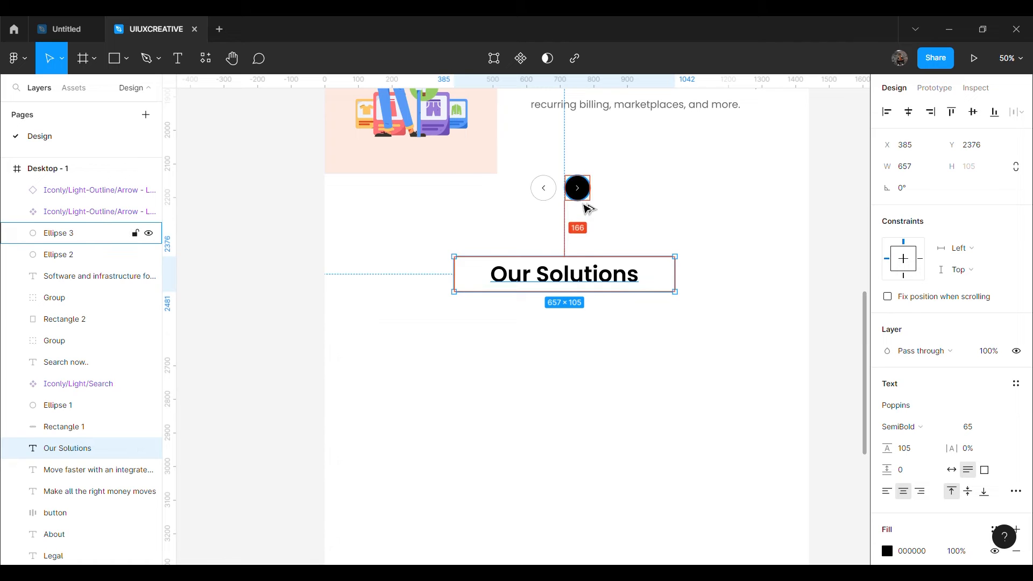
key(Down)
key(Down)
key(Down)
key(Down)
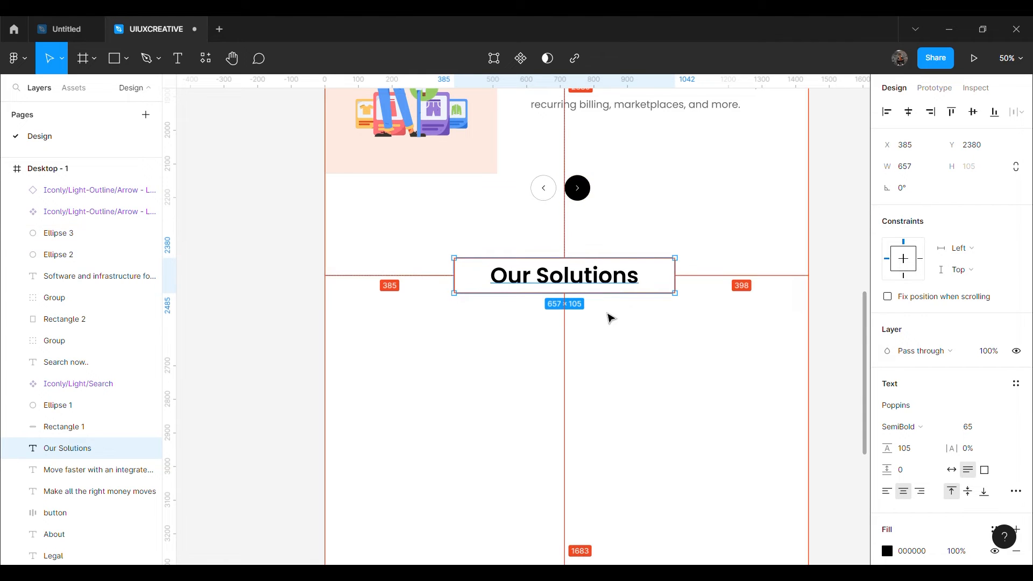
key(Right)
key(Right)
key(Right)
key(Right)
key(Right)
key(Right)
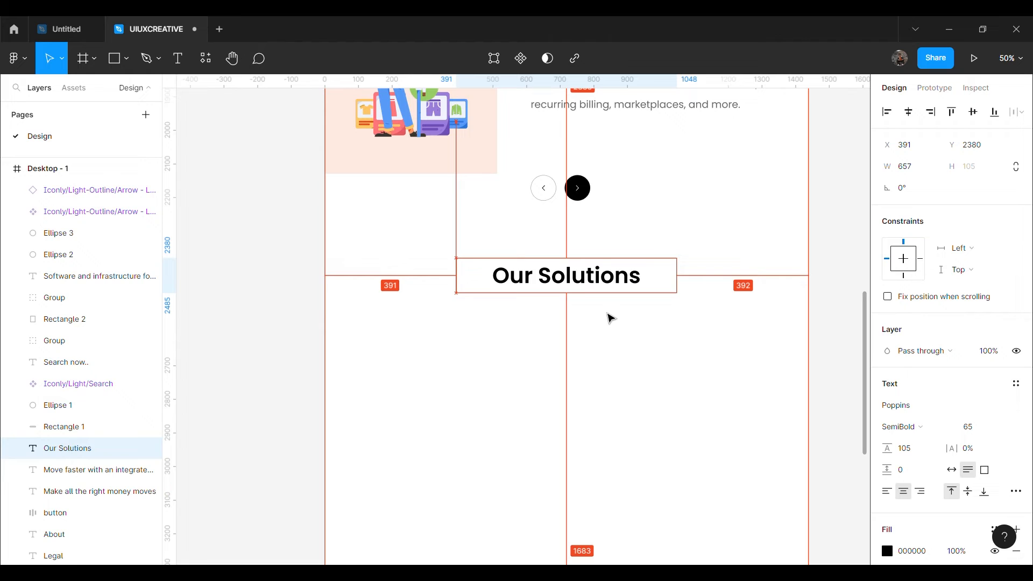
Add the text "A complete payments platform engineered for growth." beneath the "Our Solutions" heading, centred at X 307, Y 2542.
text(A complete payments platform engineered for growth.)
drag(517, 330, 511, 330)
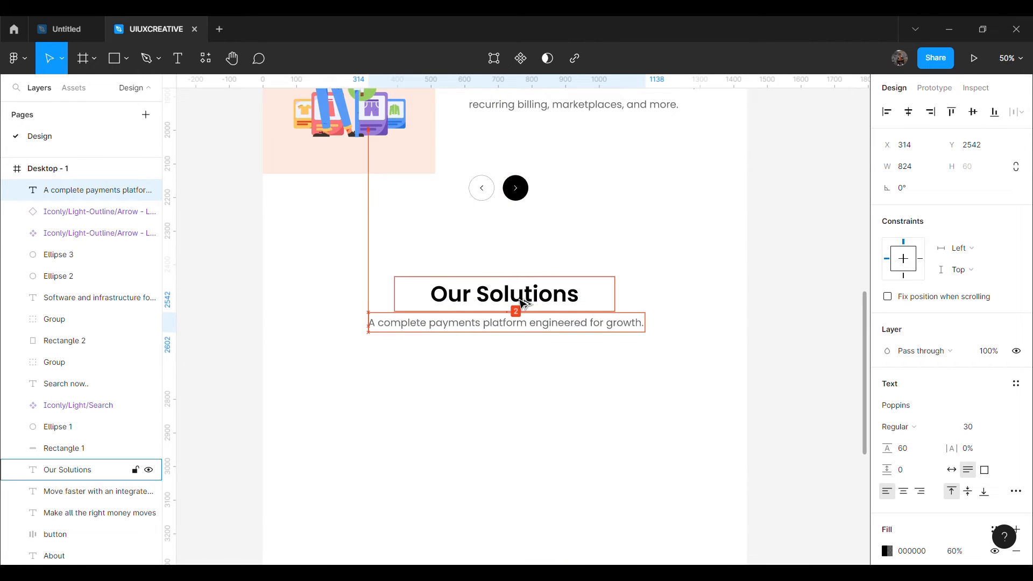
key(Left)
key(Left)
key(Left)
key(Left)
key(Left)
key(Left)
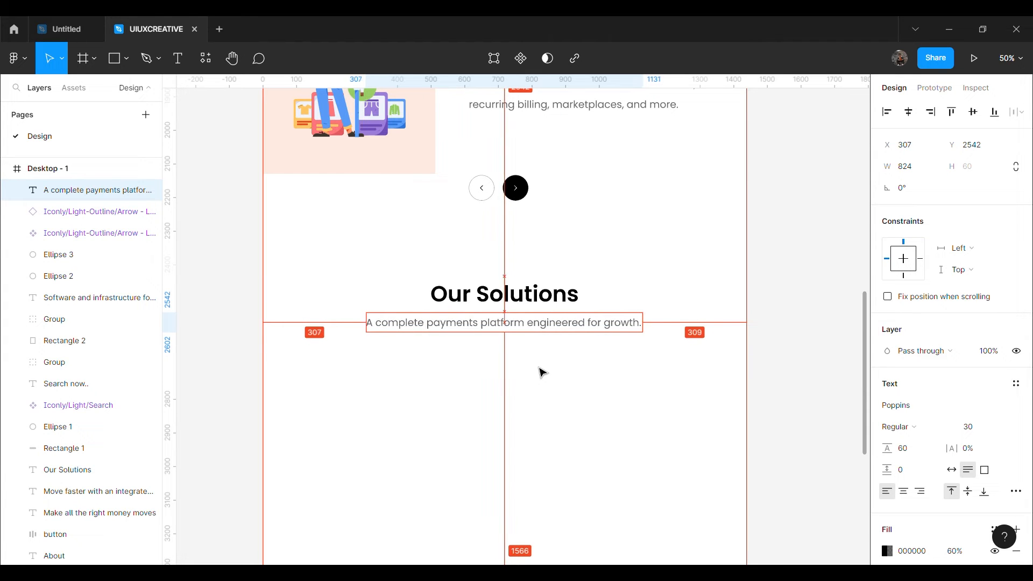
Draw a rectangle below the "Our Solutions" description and set its size to 480 by 671.
scroll(542, 371, down, 3)
key(Escape)
key(r)
drag(447, 286, 574, 508)
drag(600, 516, 603, 516)
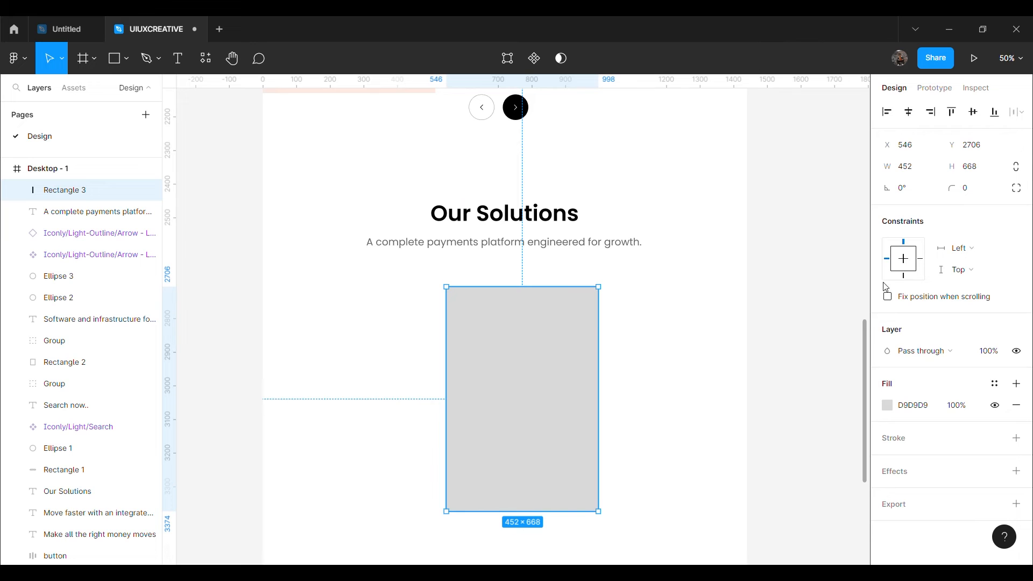
click(922, 173)
text(480)
key(Return)
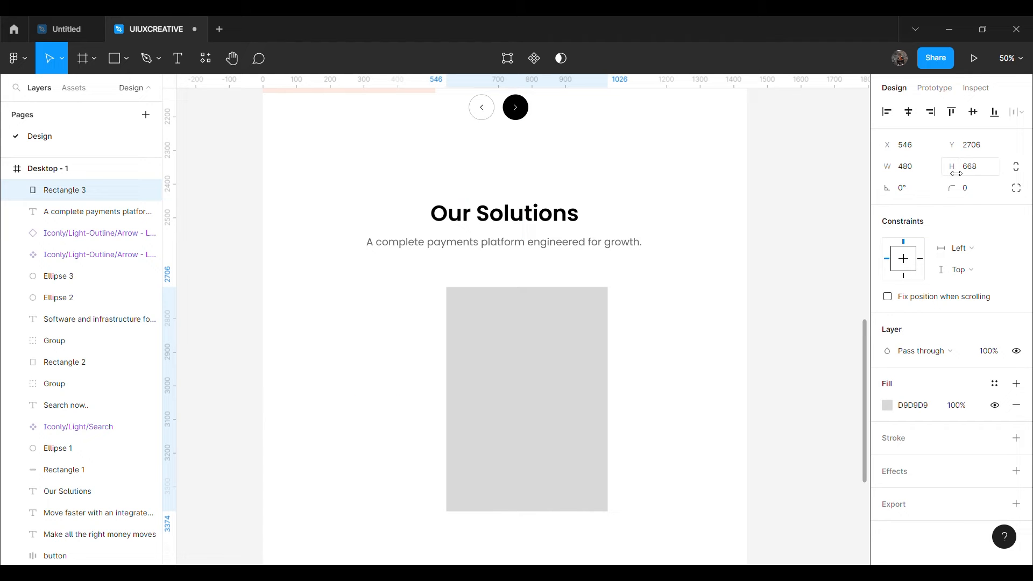
text(671)
key(Return)
Center the rectangle horizontally in the frame at X 480, about 110 px below the "Our Solutions" description.
scroll(687, 312, down, 3)
drag(549, 297, 533, 305)
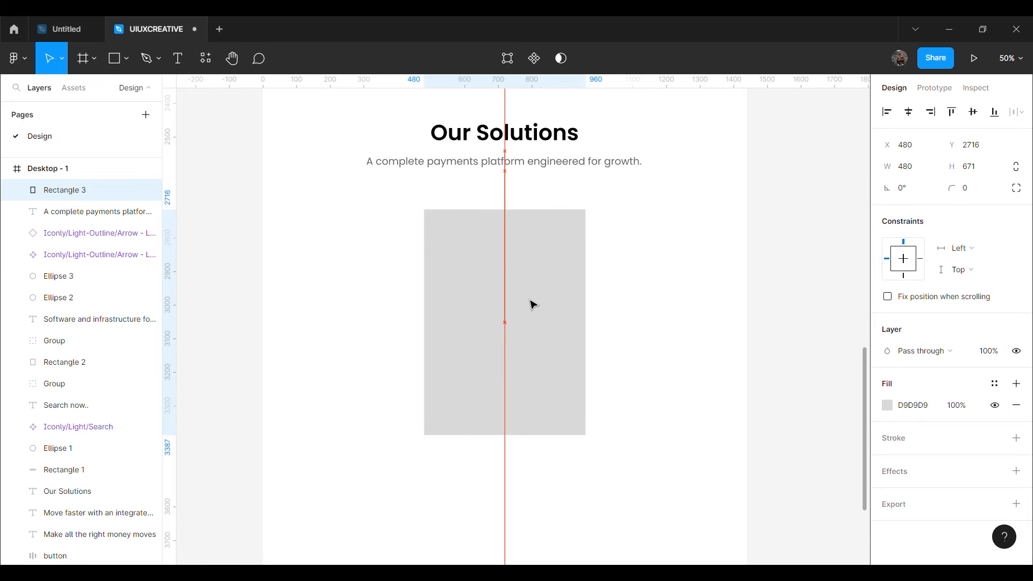
key(alt)
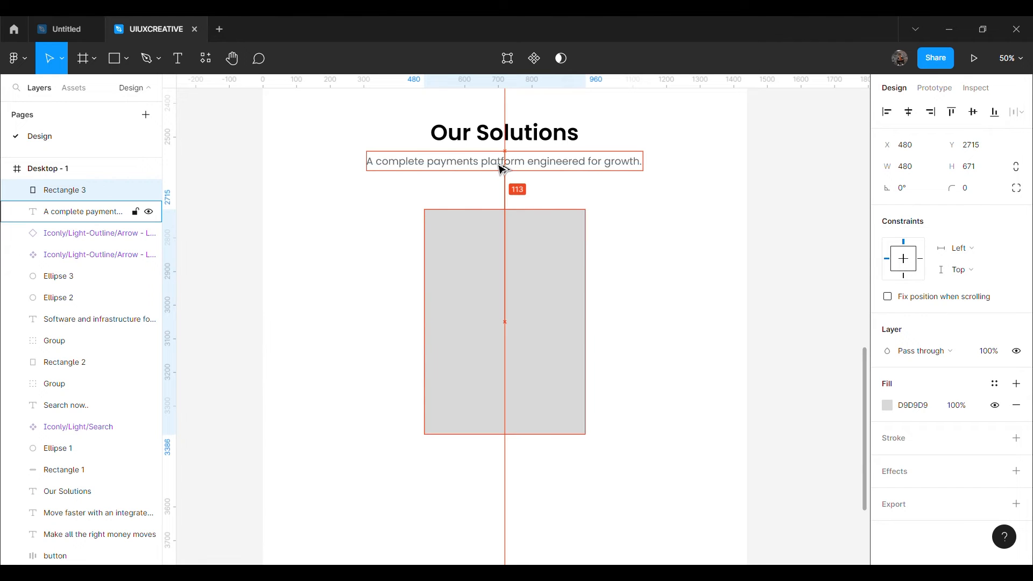
key(Up)
key(Up)
key(Up)
key(Up)
click(217, 286)
Duplicate the rectangle, place the copy to its left at X 68, Y 2722, and set the copy's width to 272.
click(475, 305)
key(ctrl+d)
drag(479, 323, 341, 327)
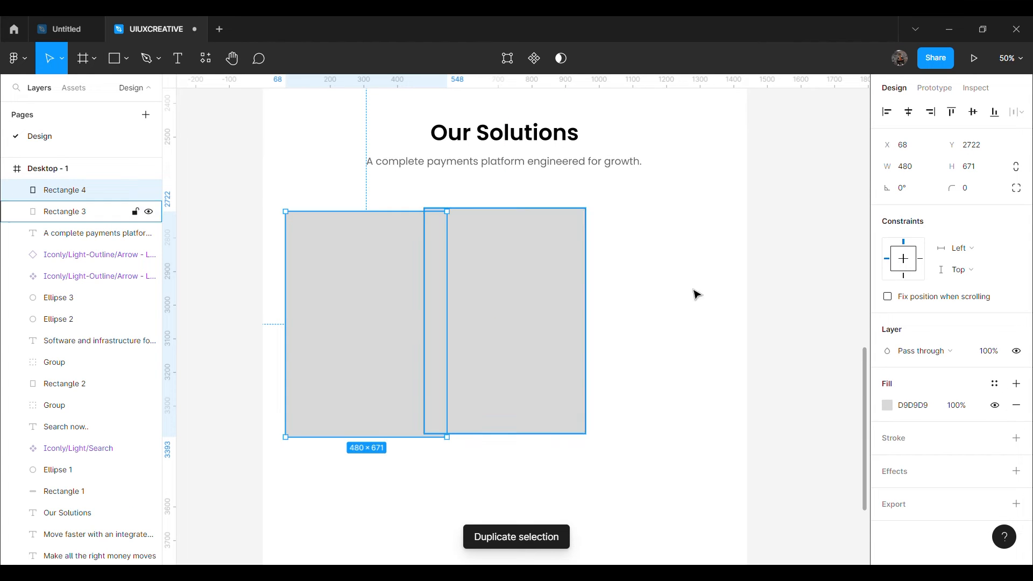
click(920, 173)
text(275)
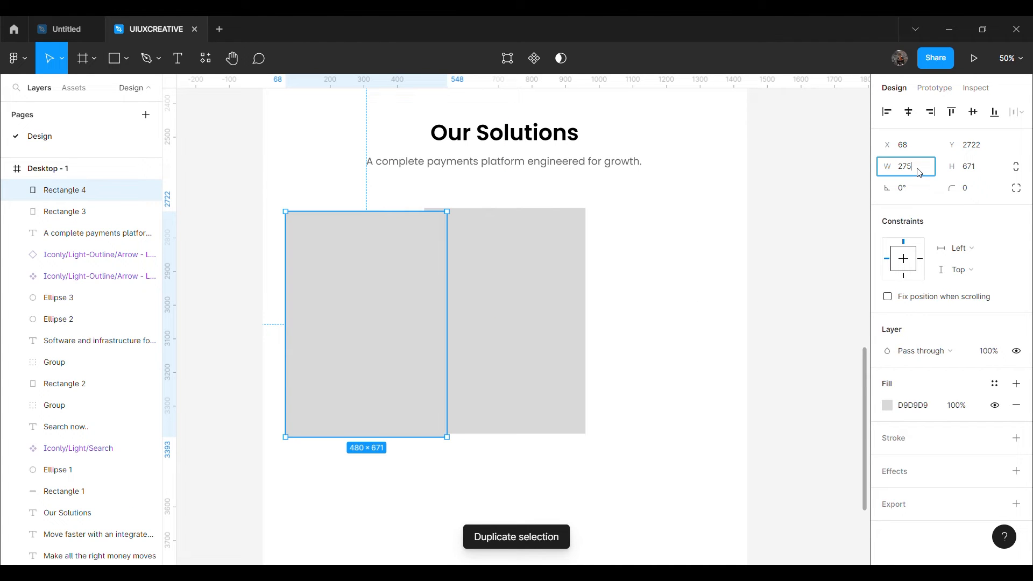
text(2)
key(BackSpace)
text(2)
key(Return)
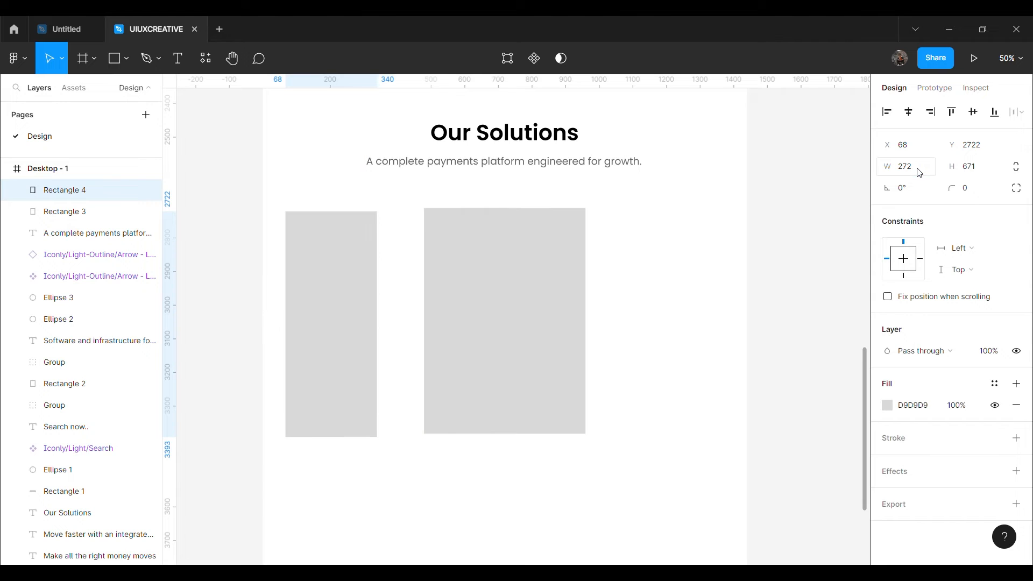
Set the small left rectangle's height to 340, lower it, and place a duplicate on the right side of the large rectangle.
text(340)
key(Return)
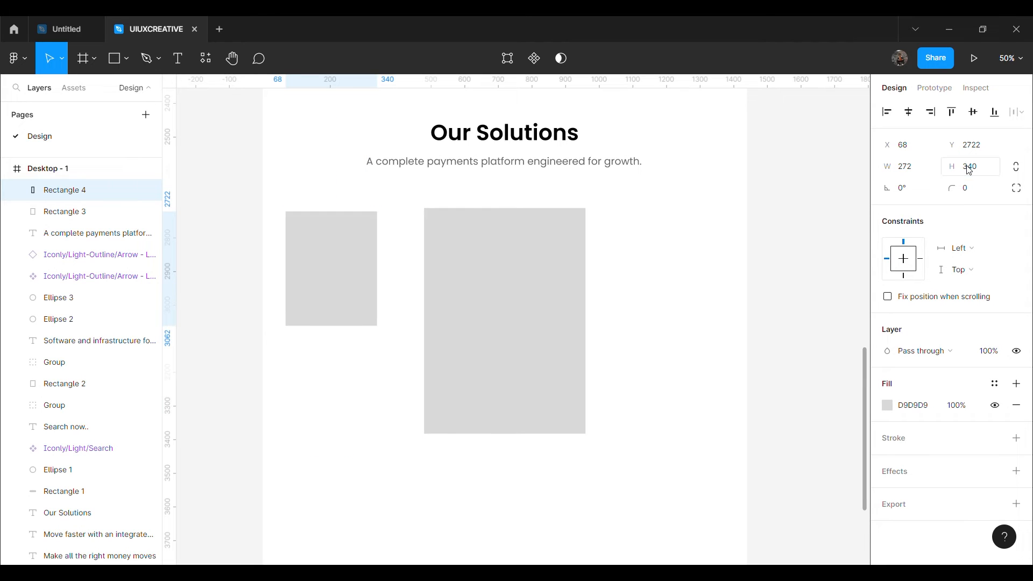
drag(361, 279, 368, 327)
key(ctrl+d)
drag(270, 375, 720, 318)
Move the large central rectangle up to Y 2702.
click(575, 312)
key(alt)
key(Up)
key(Up)
key(Up)
key(Up)
key(Up)
key(Up)
key(Up)
key(Up)
key(Up)
key(Up)
key(Up)
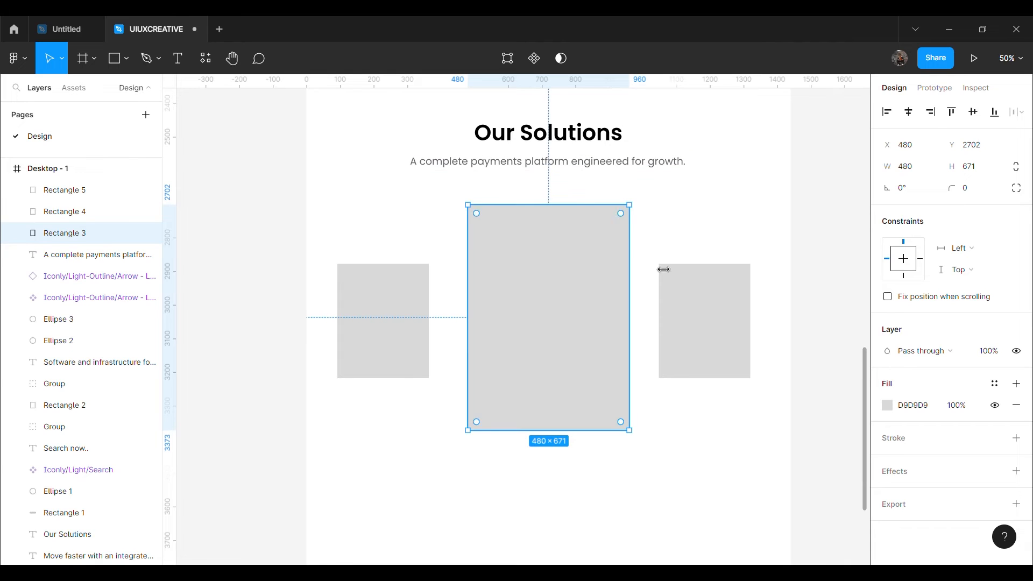
Nudge the small rectangle on the right of the large one upward and slightly to the right.
click(694, 324)
key(shift+Up)
key(shift+Up)
key(shift+Right)
click(401, 337)
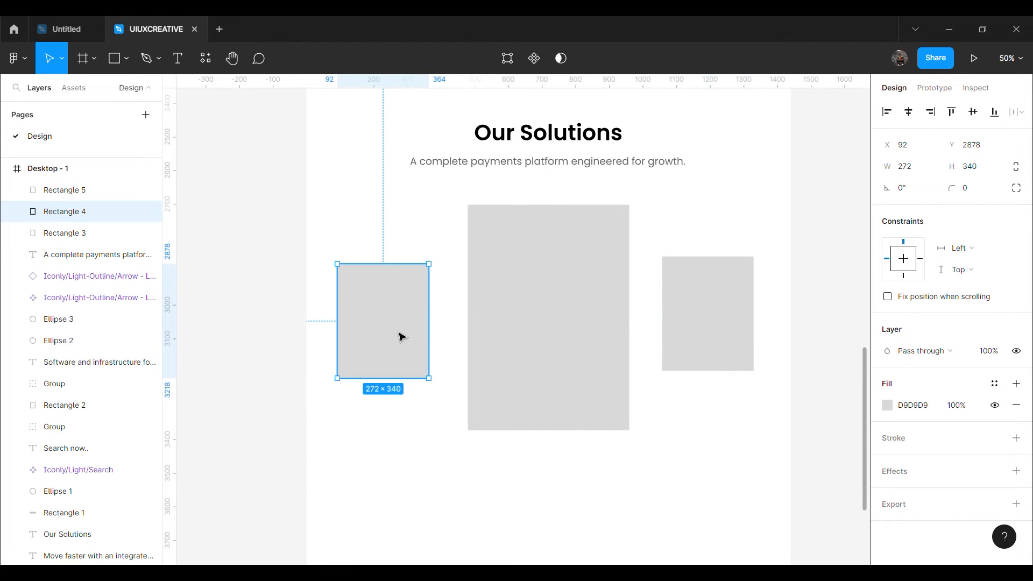
Change the large central rectangle's fill to light purple.
click(576, 353)
click(915, 405)
text(E2D4FF)
key(Return)
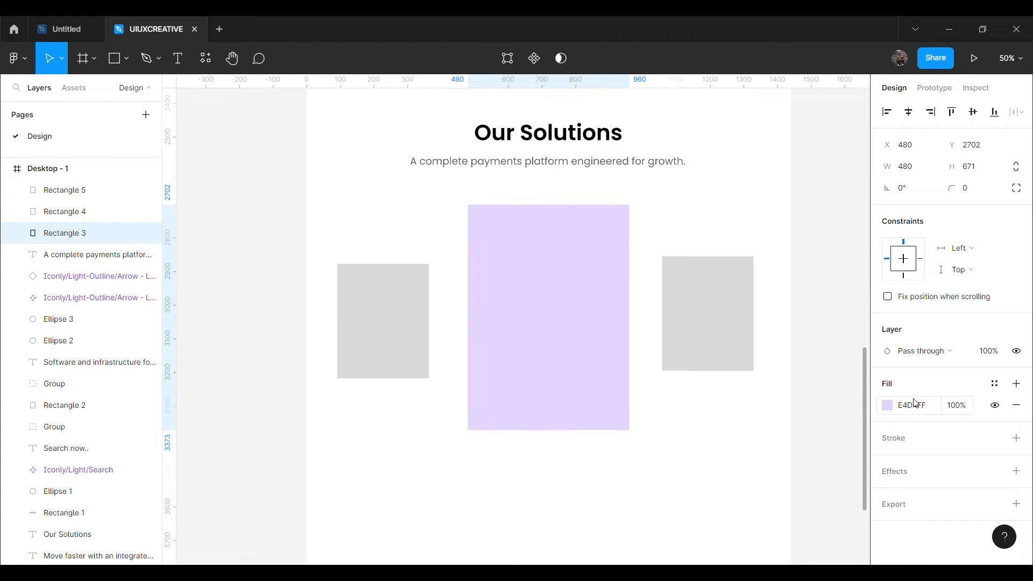
Set the fill of both small side rectangles to FEC094.
click(912, 460)
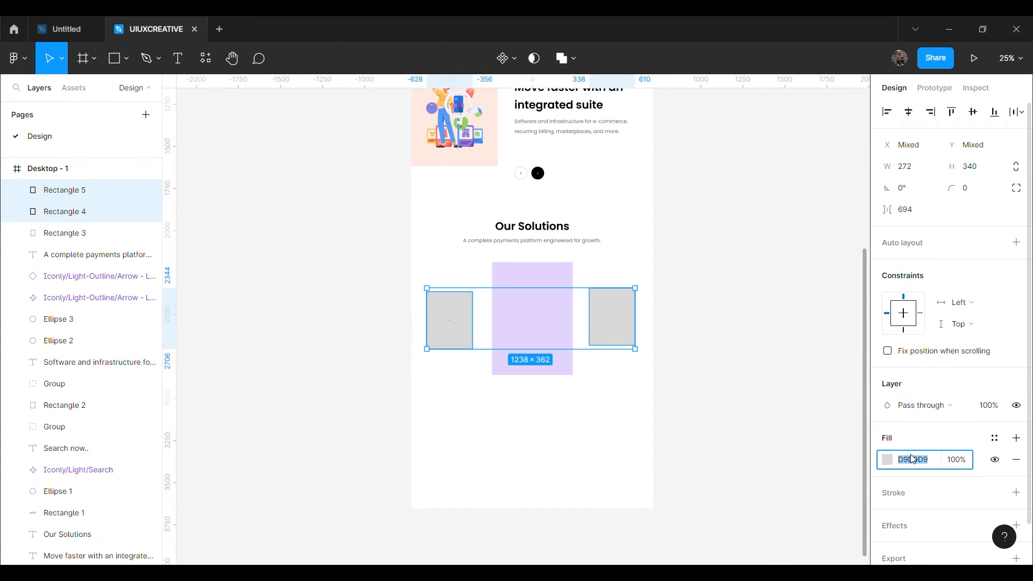
text(FEC094)
key(Return)
click(752, 399)
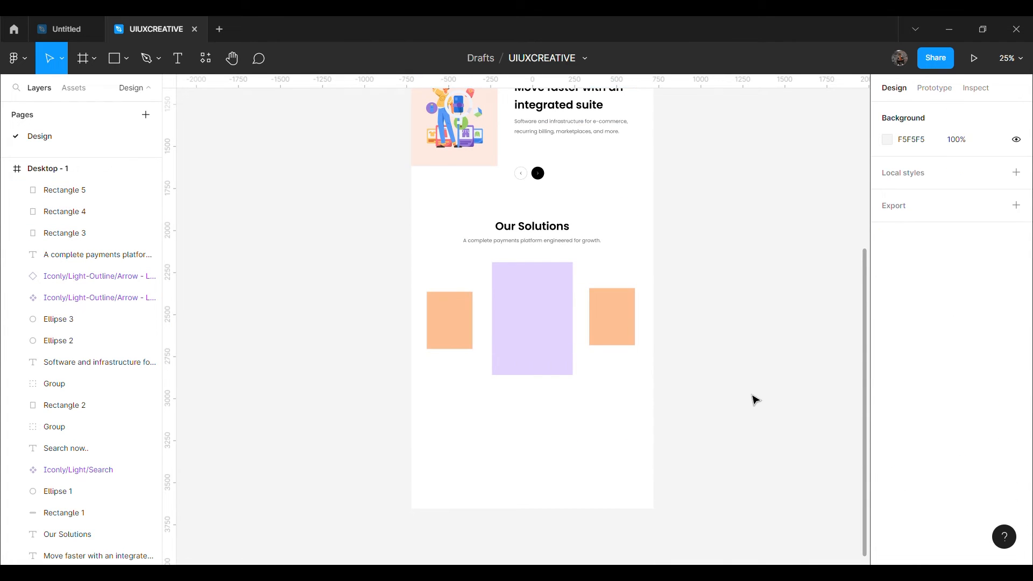
Paste the three copied illustrations and position them over the three "Our Solutions" cards.
key(ctrl+plus)
scroll(345, 392, left, 3)
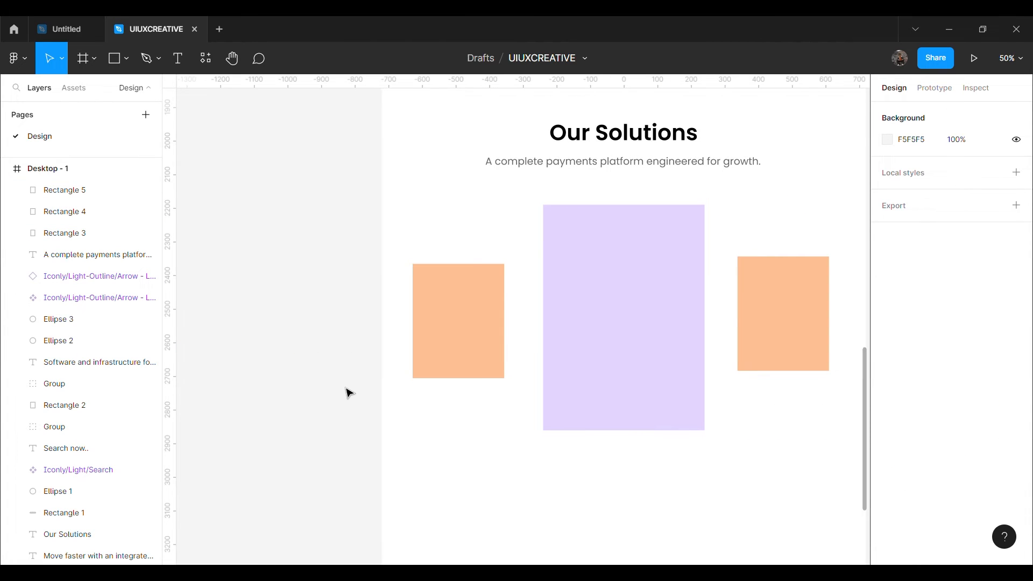
scroll(246, 285, right, 4)
key(ctrl+v)
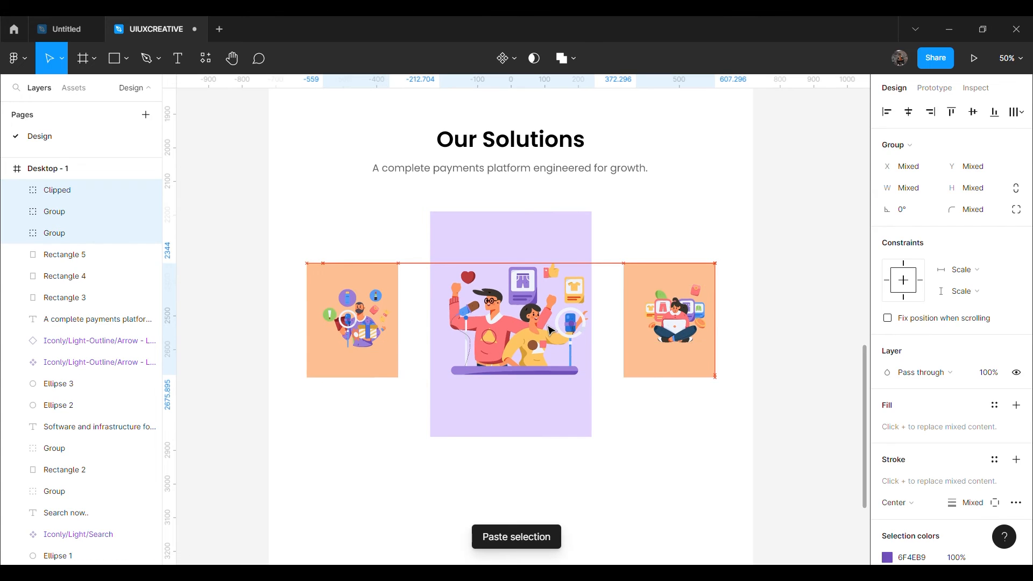
drag(551, 330, 541, 333)
Nudge the three illustrations 4 px right and 7 px down, leaving 169 px to the large card's top edge.
key(alt)
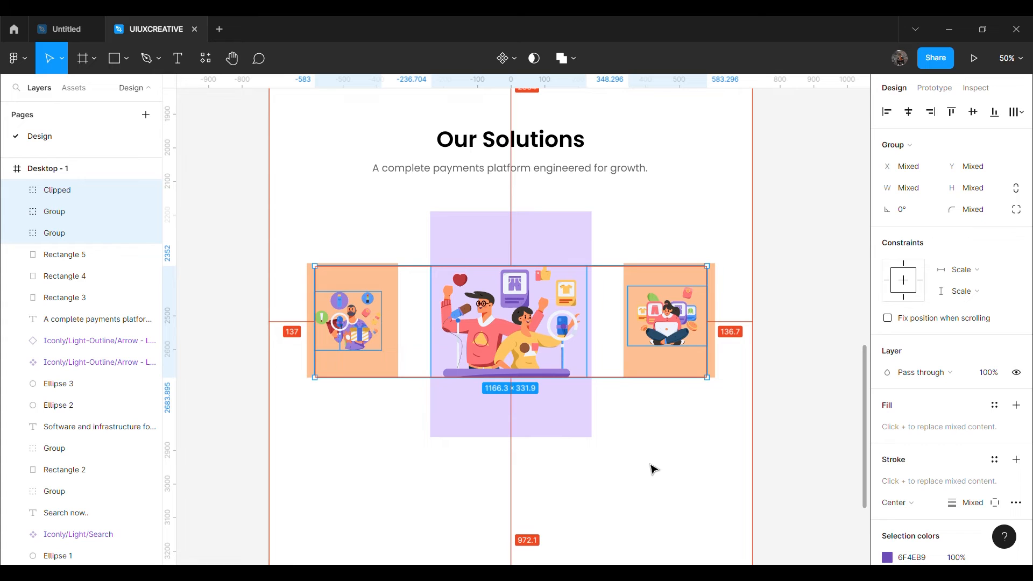
key(Right)
key(Right)
key(Right)
key(Right)
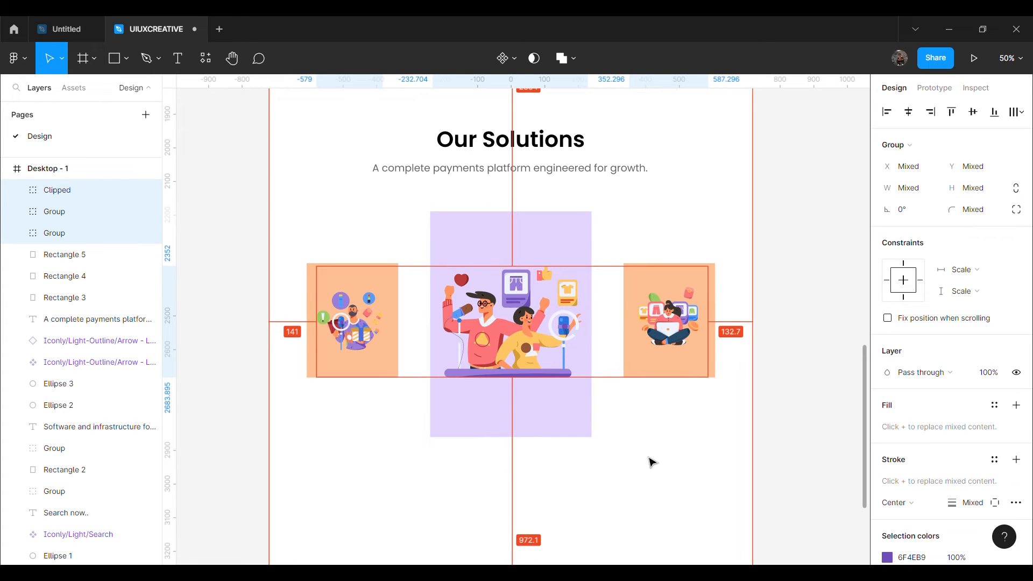
mouse_move(545, 263)
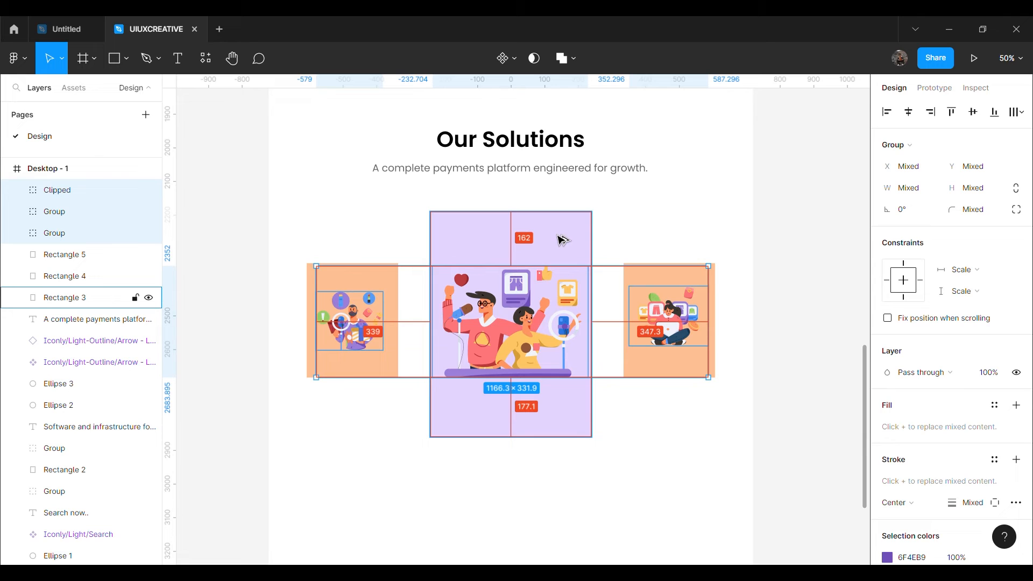
key(Down)
key(Down)
key(Down)
key(Down)
key(Down)
key(Down)
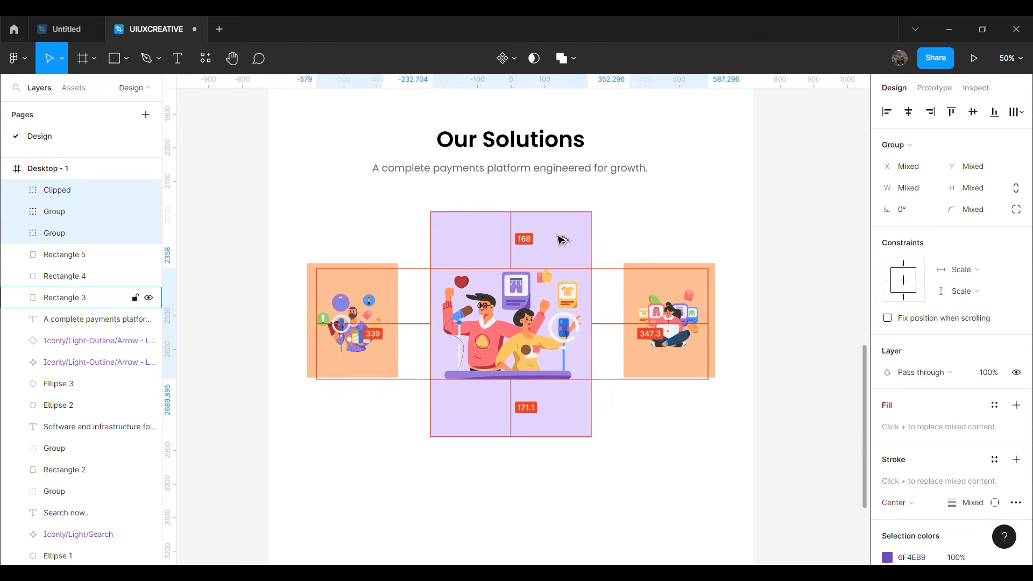
key(Down)
key(Down)
key(Up)
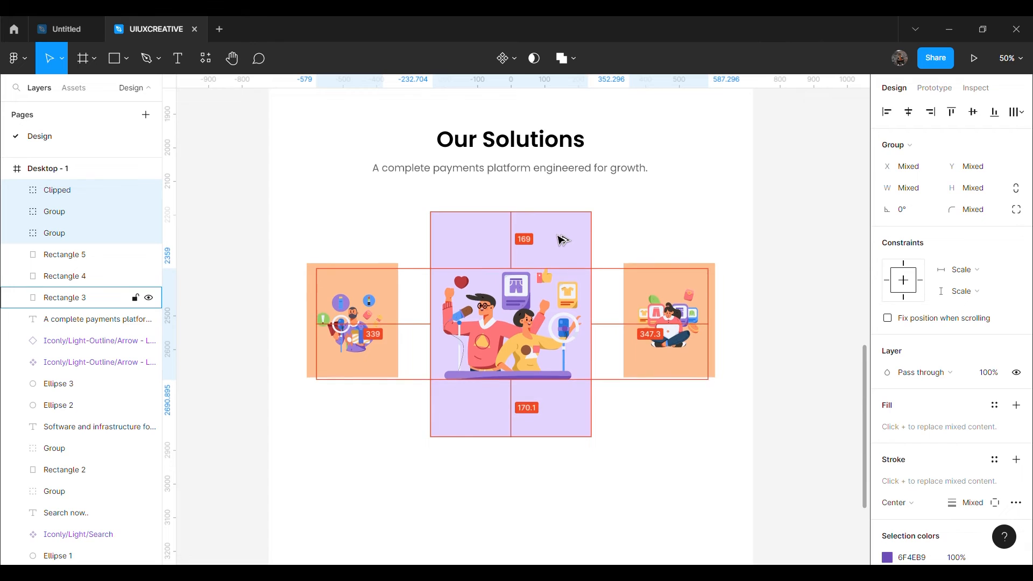
Add the text "Clear" below the large card in Poppins Medium with a line height of 30.
text(Clear)
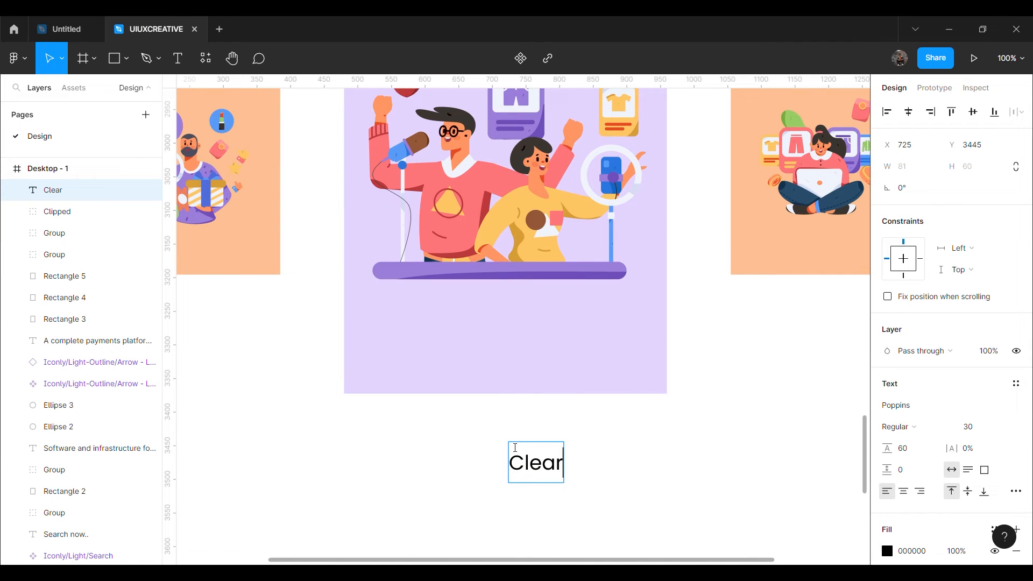
key(Escape)
scroll(662, 428, down, 3)
click(907, 428)
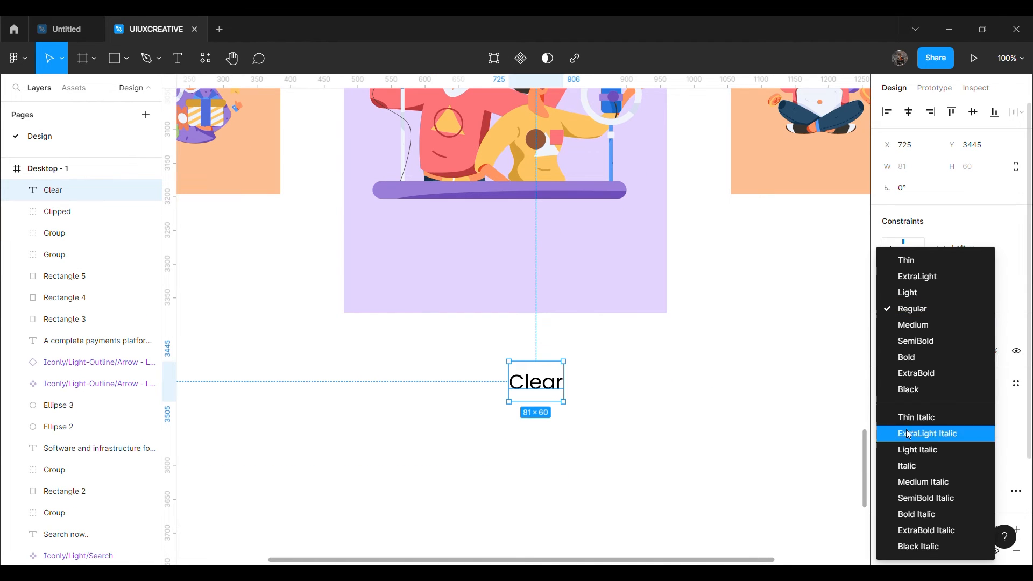
click(921, 326)
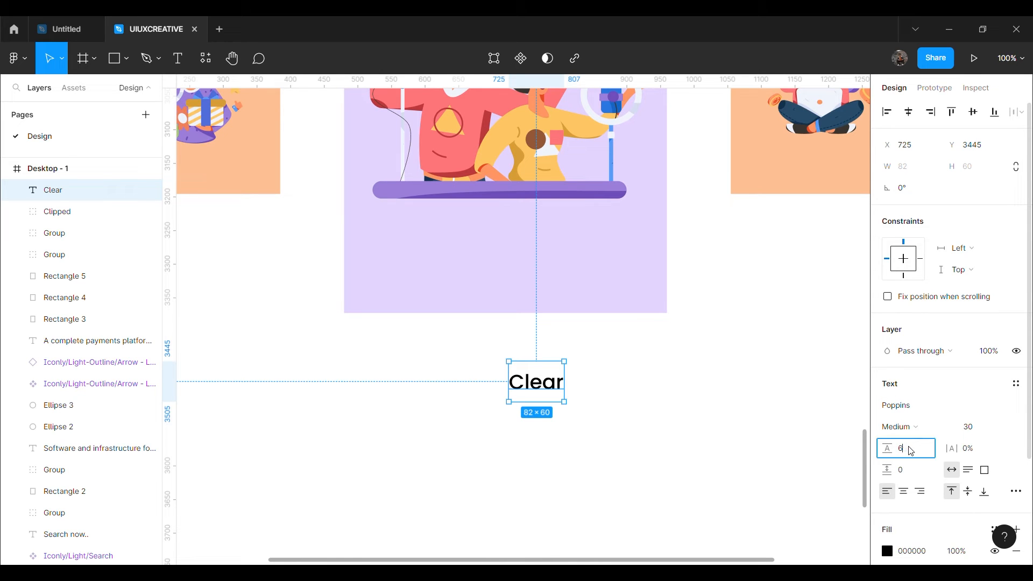
text(30)
key(Return)
Center the "Clear" text horizontally beneath the large card at X 679, Y 3433.
drag(541, 377, 512, 375)
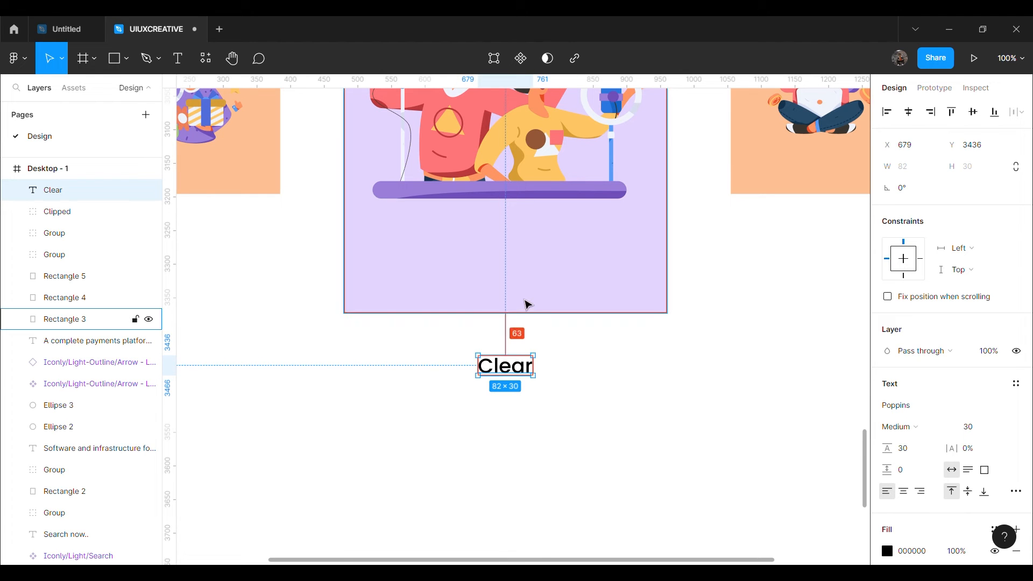
key(Up)
key(Up)
key(Up)
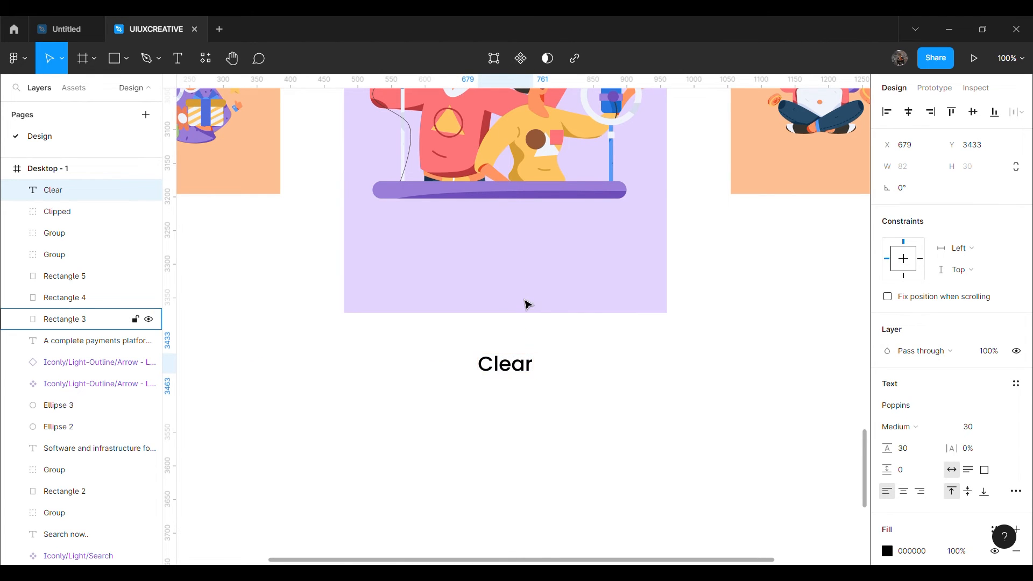
click(588, 401)
Duplicate the "Our Solutions" description and place the copy below "Clear" at X 318, Y 3523.
key(minus)
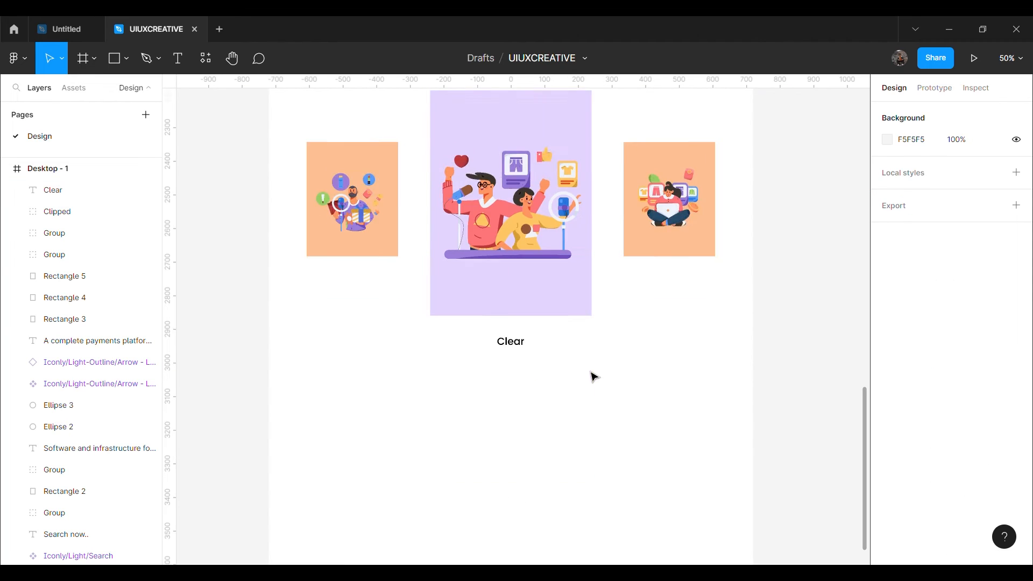
scroll(554, 247, up, 3)
click(560, 219)
key(ctrl+d)
drag(559, 220, 563, 368)
key(plus)
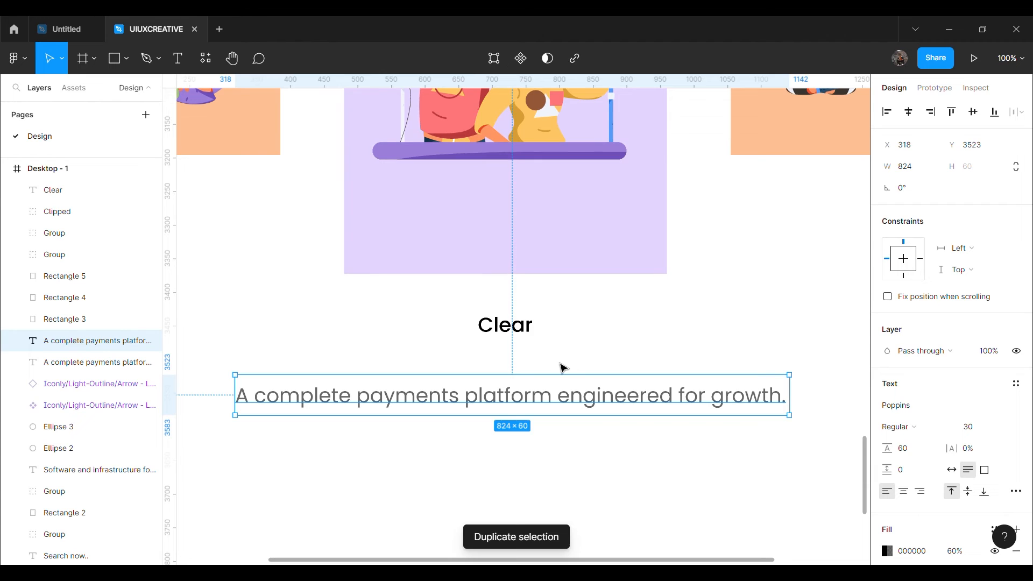
Move the "Clear" text up to about 40 px below the large card.
click(502, 325)
key(alt)
key(Up)
key(Up)
key(Up)
key(Up)
key(Up)
key(Up)
key(Up)
key(Up)
key(Up)
key(Up)
key(Up)
key(Up)
key(Up)
key(Up)
key(Up)
key(Up)
key(Up)
key(Up)
key(Up)
key(Up)
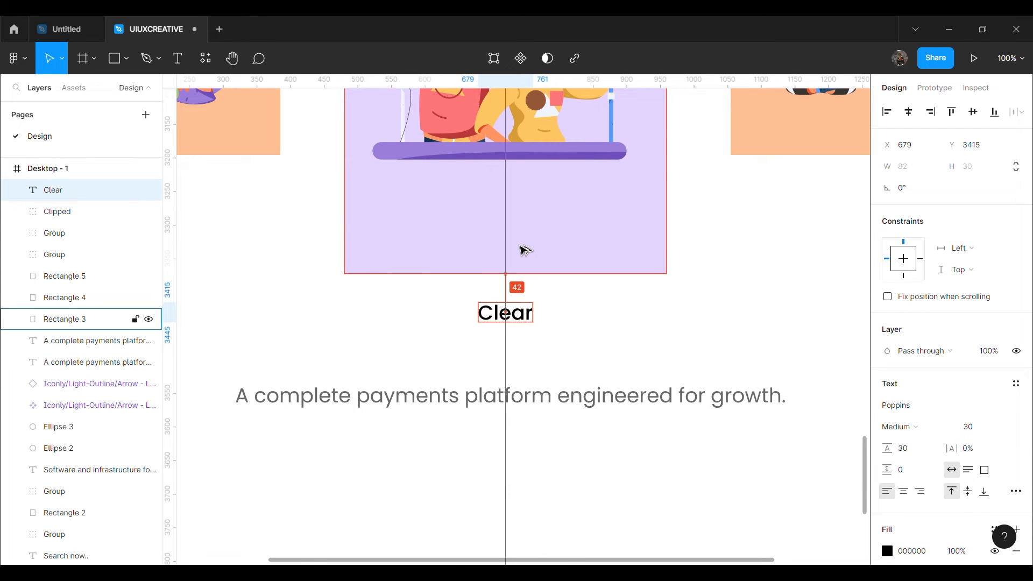
Replace the duplicated description's text with "One White label Solution".
double_click(510, 412)
text(One White label Solut)
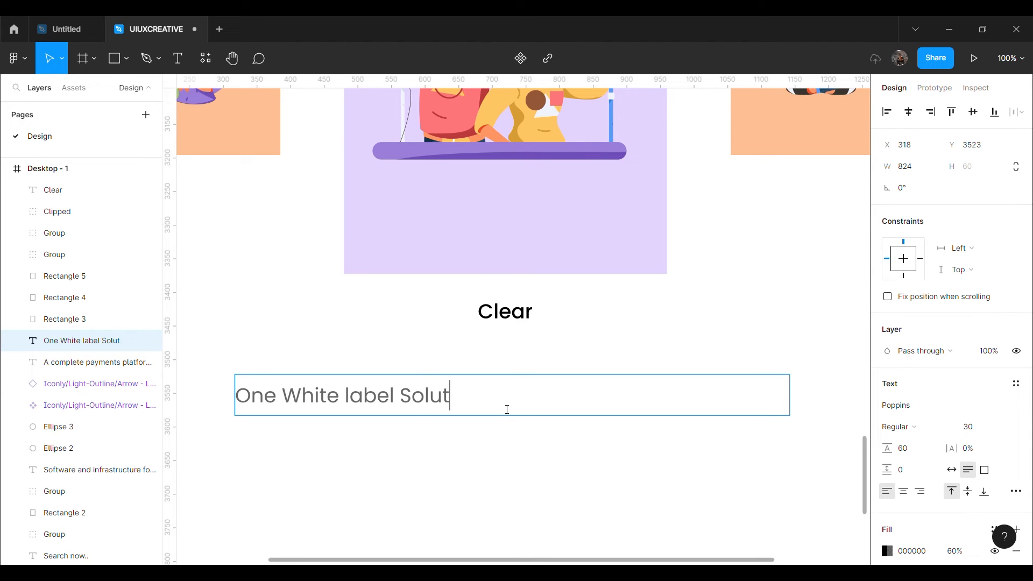
click(526, 511)
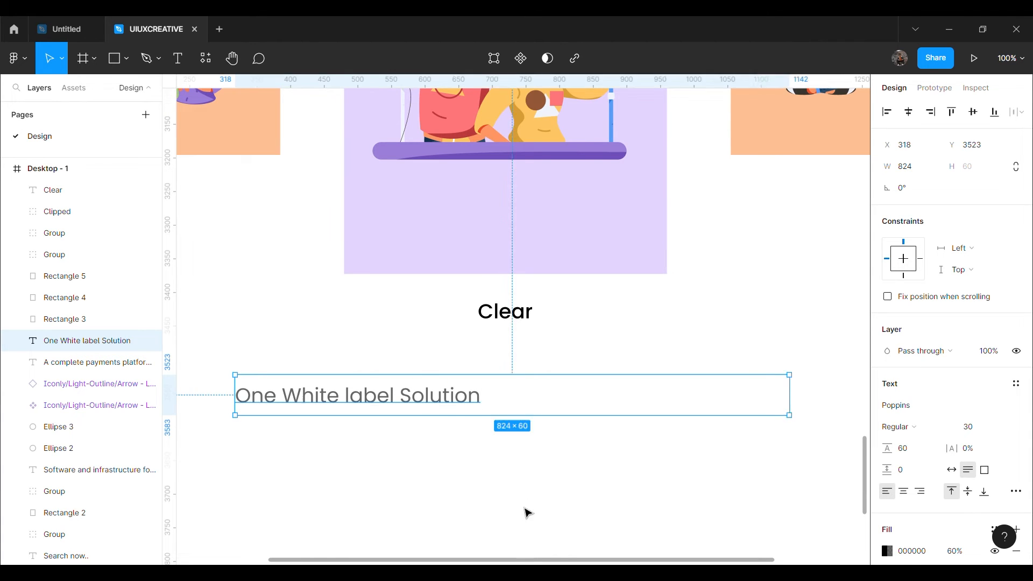
Narrow the "One White label Solution" text box to 368 and center it beneath "Clear" at X 536.
drag(790, 406, 484, 409)
click(543, 403)
drag(378, 404, 525, 356)
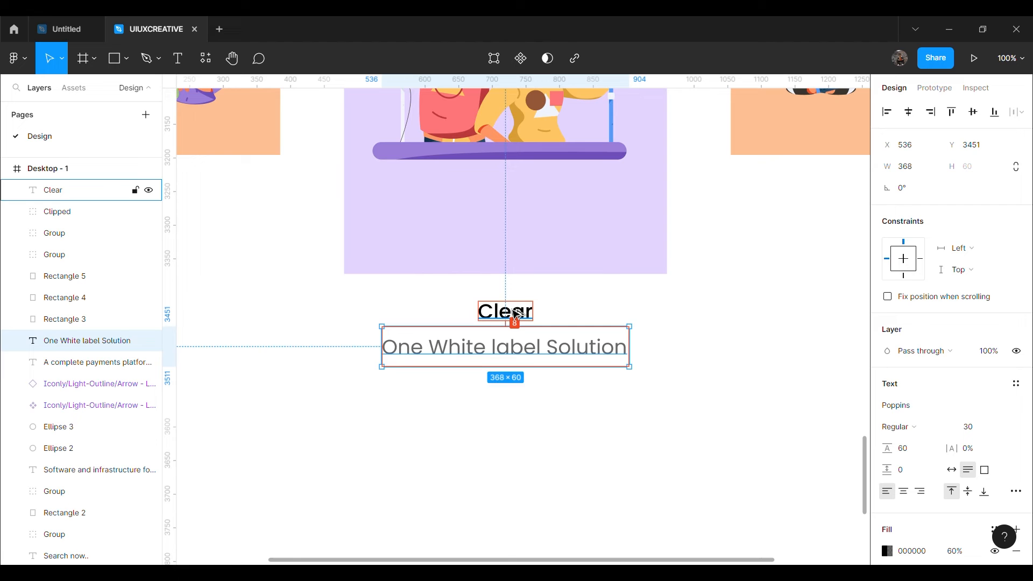
Duplicate "Clear" and its description and center the copies beneath the right orange card, about 21 px below it.
drag(383, 292, 653, 400)
key(ctrl+d)
drag(522, 340, 599, 309)
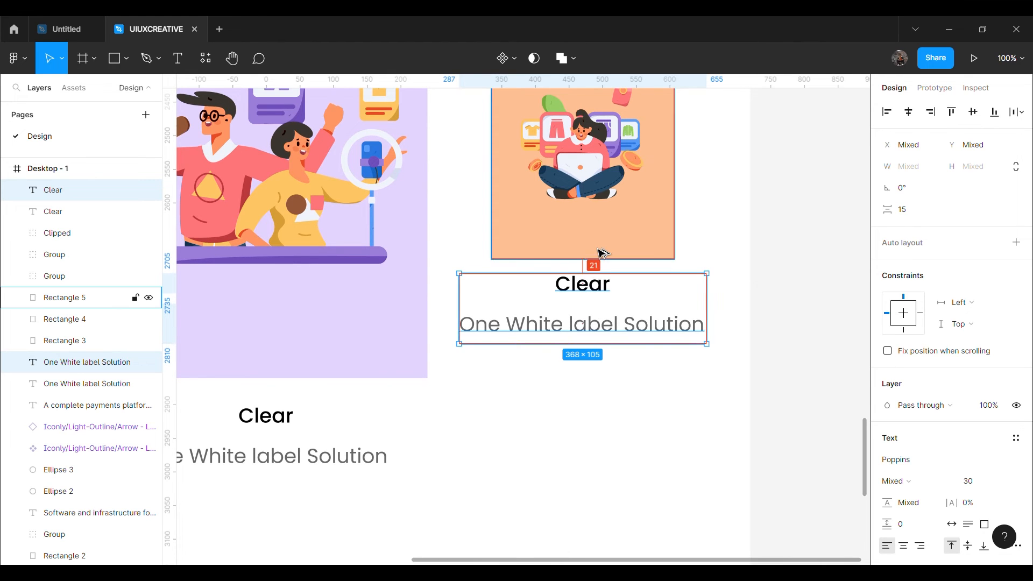
key(alt+Up)
key(alt+Up)
key(alt+Down)
key(alt+Down)
key(alt+Down)
key(alt+Down)
key(alt+Down)
key(alt+Down)
key(alt+Down)
key(alt+Down)
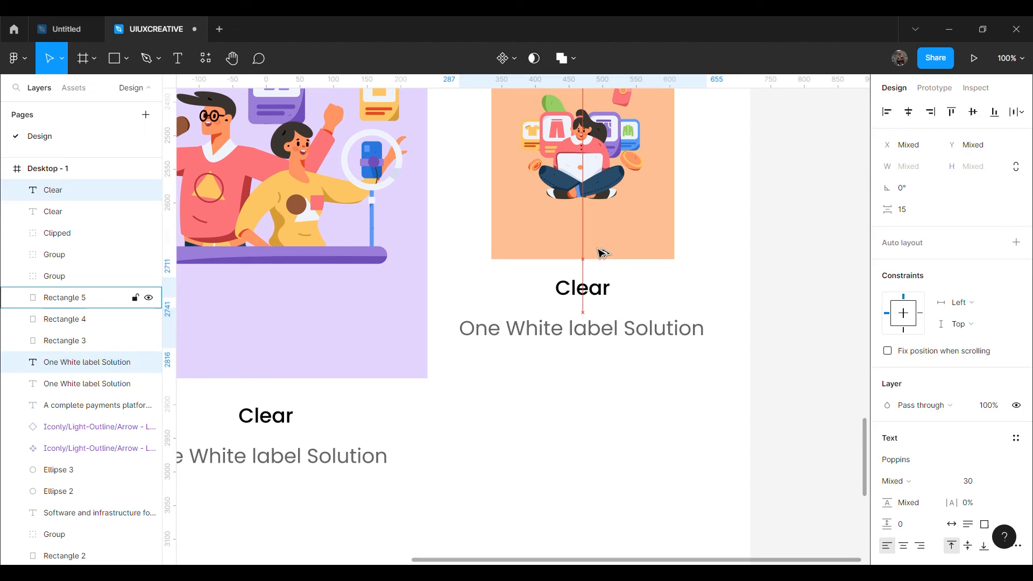
Change the copied heading to "Core" and center it beneath the right orange card at X 1154.
double_click(603, 283)
text(Core)
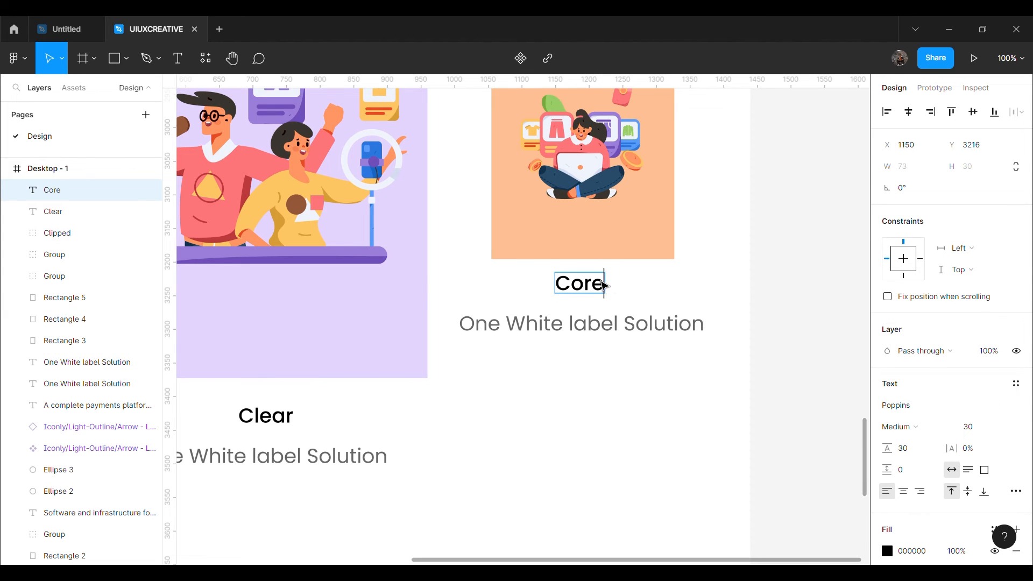
key(Escape)
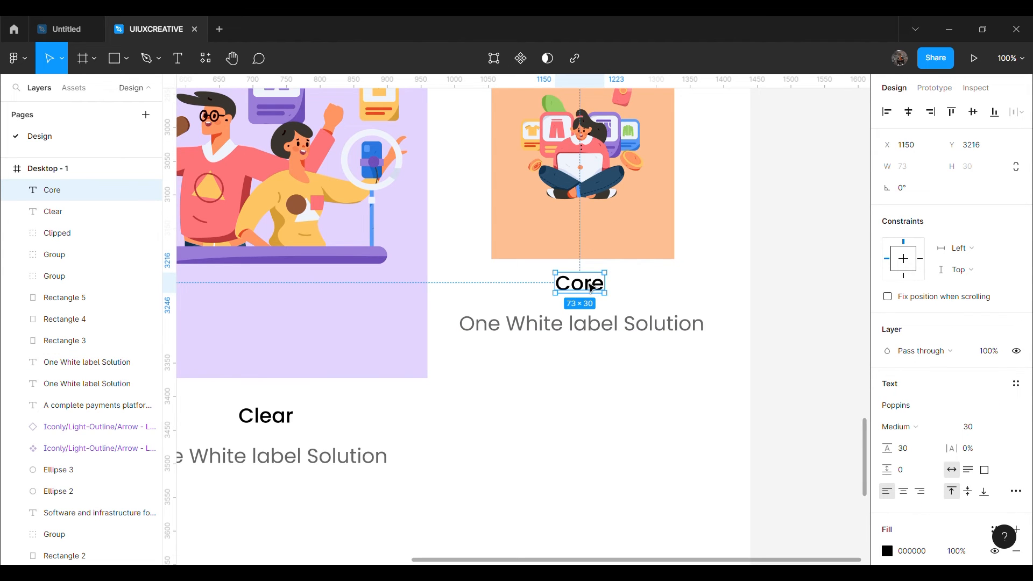
drag(592, 288, 595, 289)
key(Down)
key(Down)
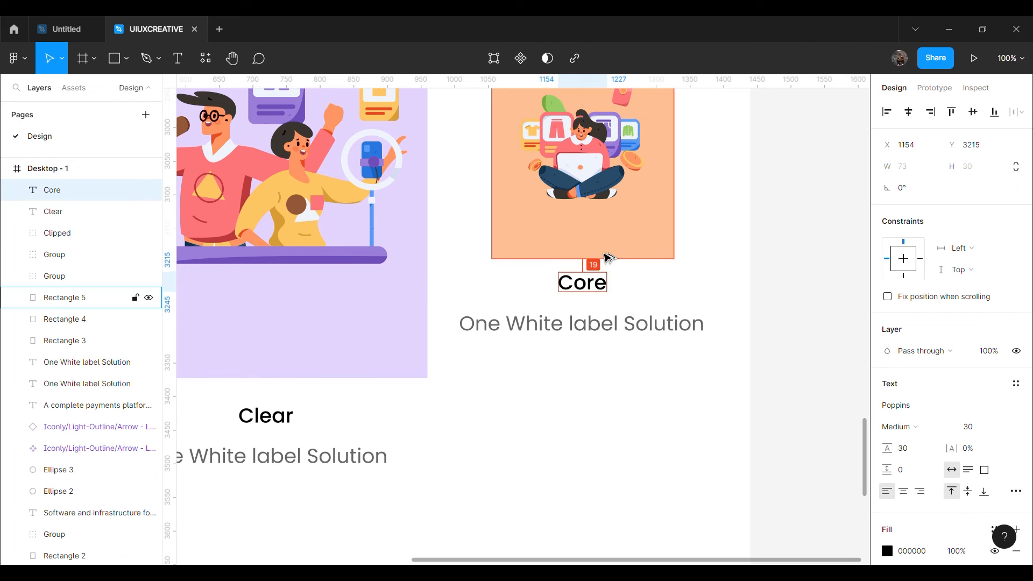
Change the description under "Core" to "For Large Payment Faciliators" with font size 18 and line height 20.
click(615, 295)
click(586, 323)
click(658, 300)
double_click(585, 328)
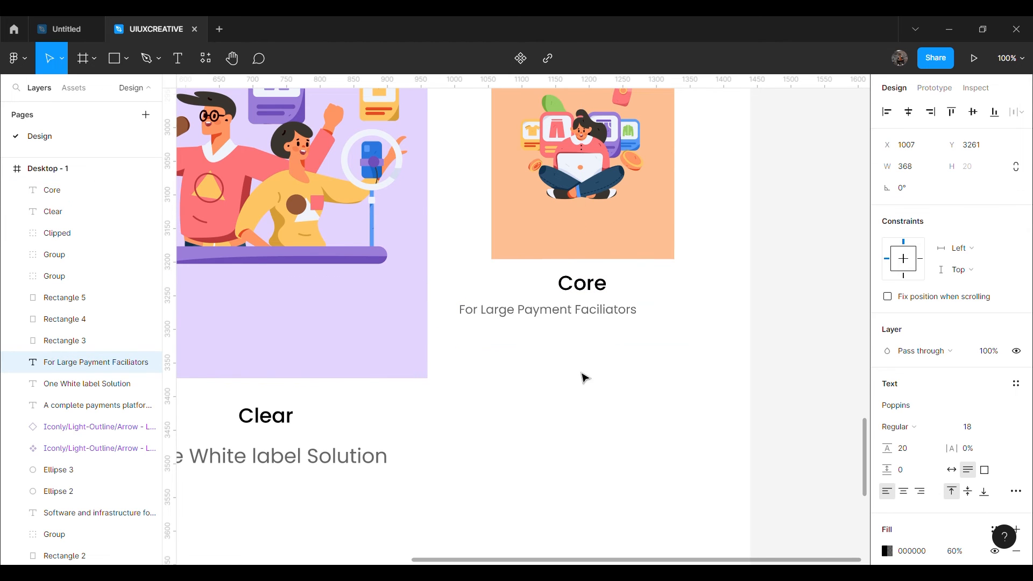
key(Escape)
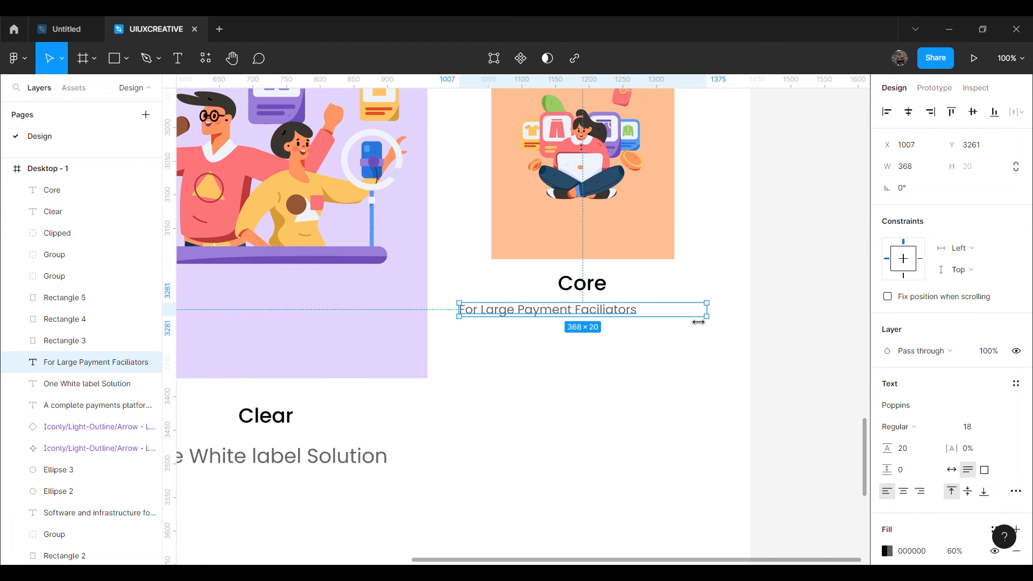
Narrow the "For Large Payment Faciliators" text box to 266 and center it about 10 px beneath "Core" at X 1058.
drag(683, 317, 664, 325)
drag(589, 323, 599, 320)
key(Up)
key(Up)
key(Up)
key(Up)
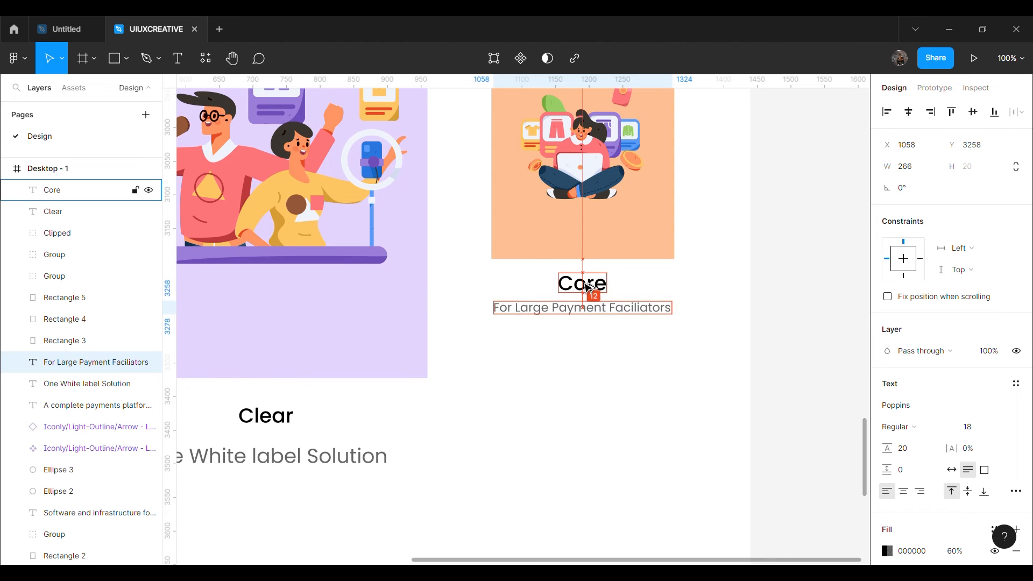
key(Down)
key(Down)
key(Down)
key(Down)
key(Down)
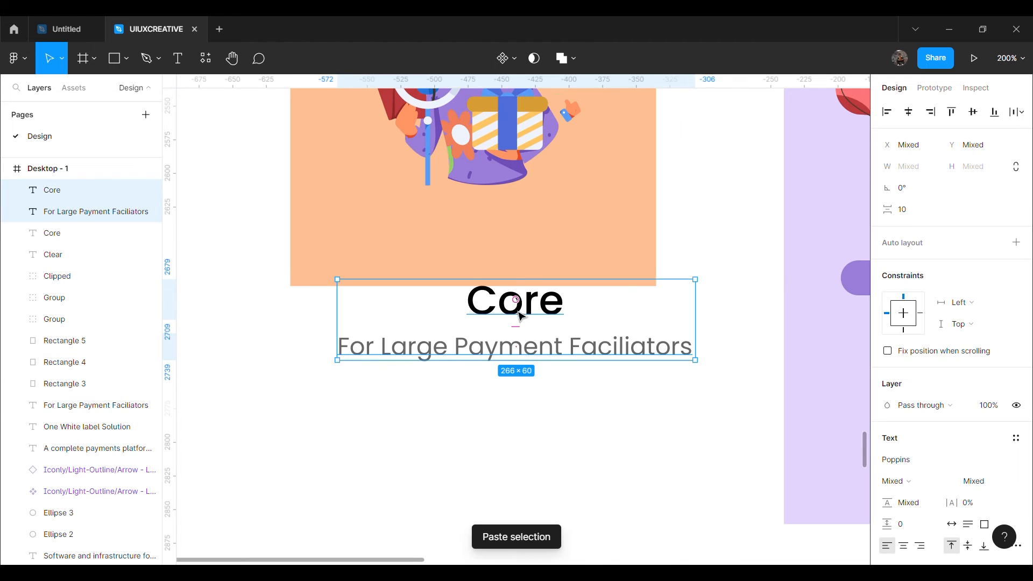
Place the pasted copy of "Core" and its description centered beneath the left orange card, 20 px below it.
drag(520, 317, 471, 354)
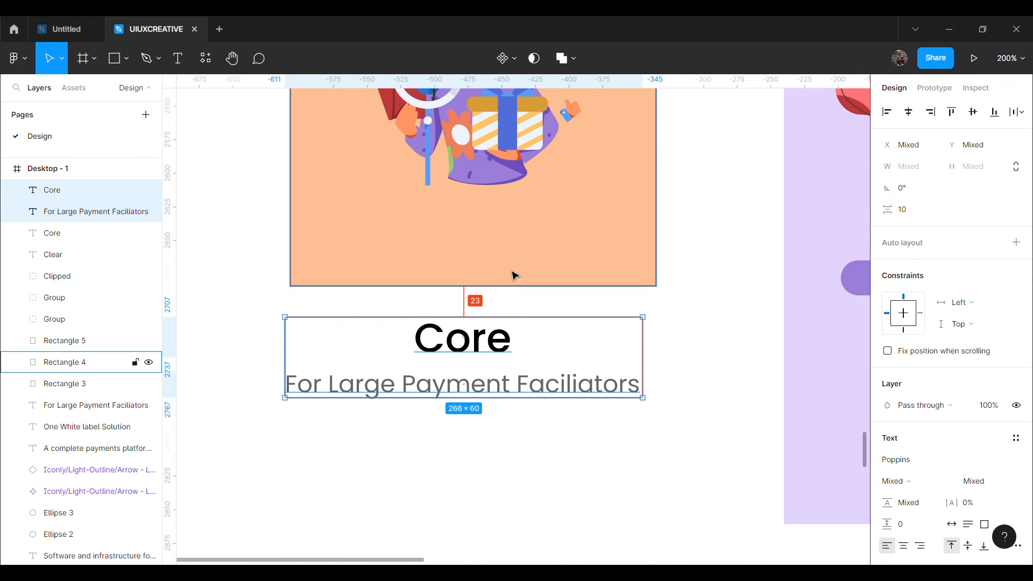
key(Up)
key(Up)
key(Up)
key(Right)
key(Right)
key(Right)
key(Right)
key(Right)
key(Right)
key(Right)
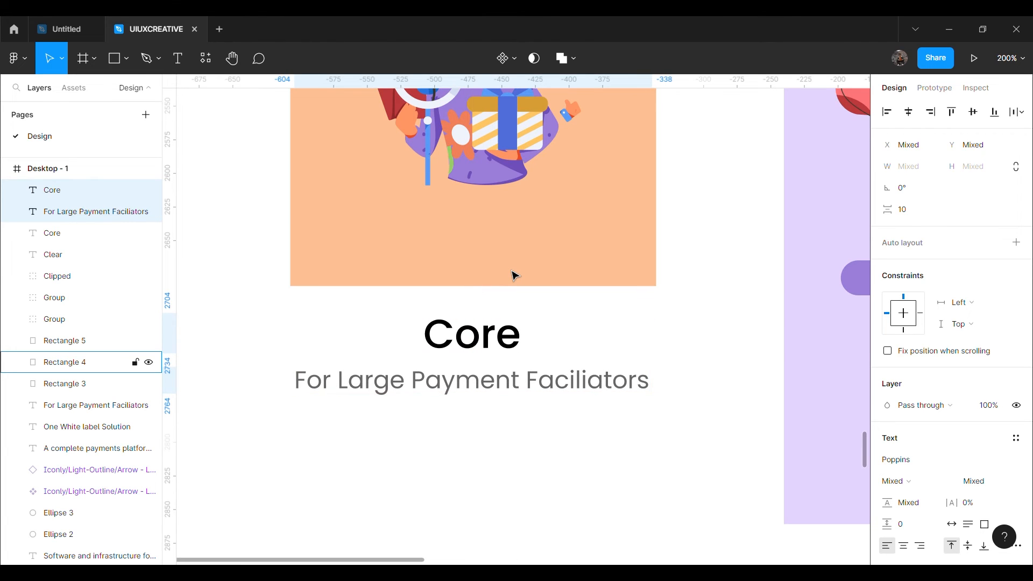
Change the left orange card's heading to "Link" and its description to "Refer Merchants to Chase".
double_click(502, 382)
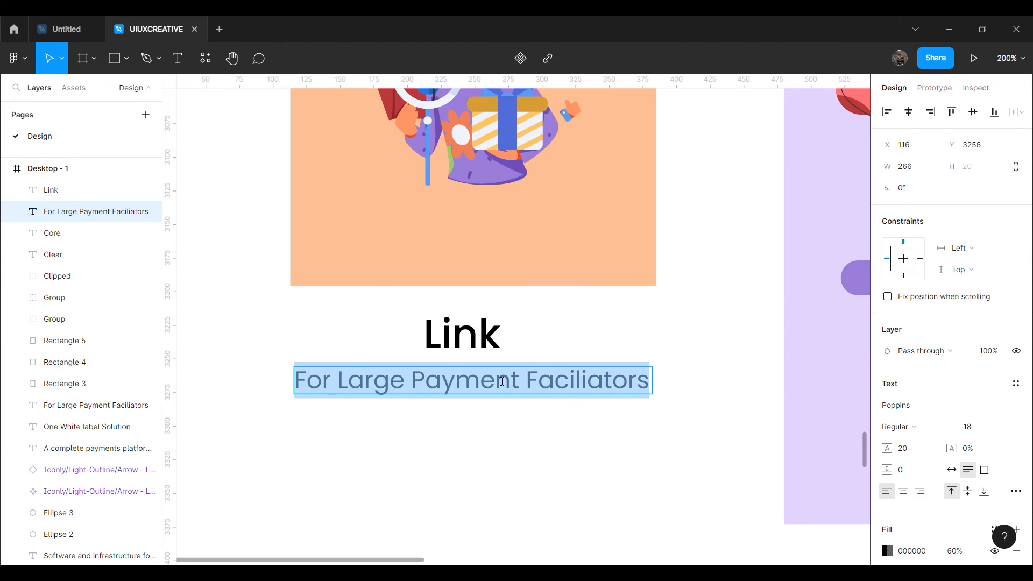
key(ctrl+v)
key(Escape)
Narrow the "Refer Merchants to Chase" text box to 235 and center it beneath "Link" at X 125.
drag(653, 391, 622, 391)
drag(532, 384, 547, 385)
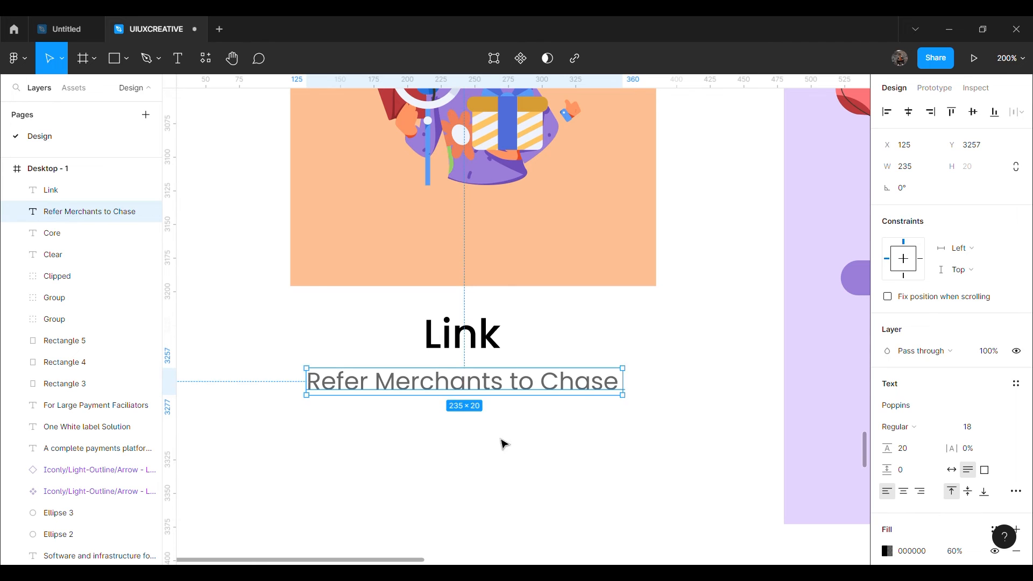
click(491, 450)
Copy the black circular arrow button from the feature section and paste it onto the "Core" card.
key(minus)
key(minus)
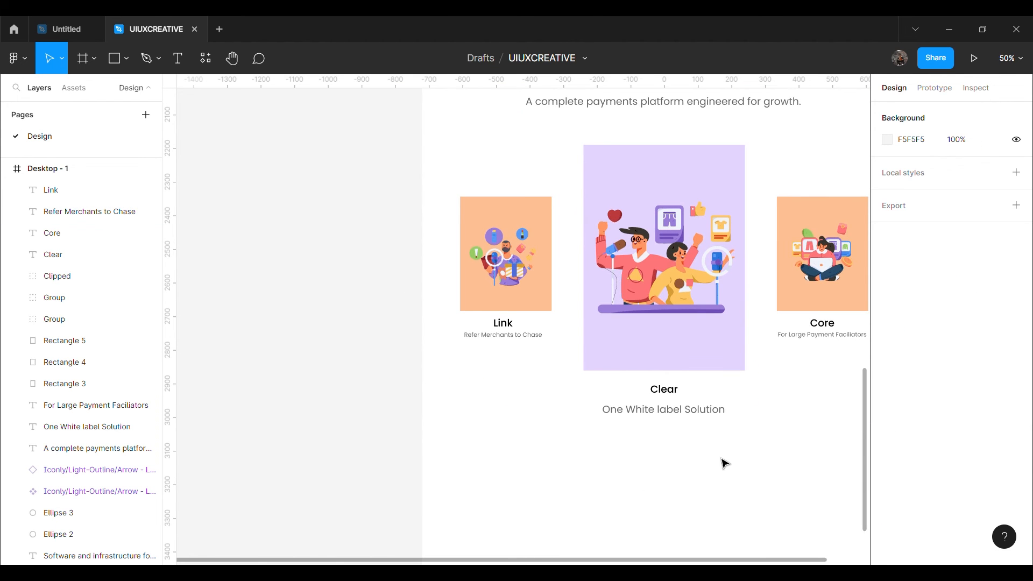
key(h)
drag(742, 419, 625, 461)
scroll(625, 460, up, 6)
scroll(696, 441, down, 10)
scroll(689, 413, left, 2)
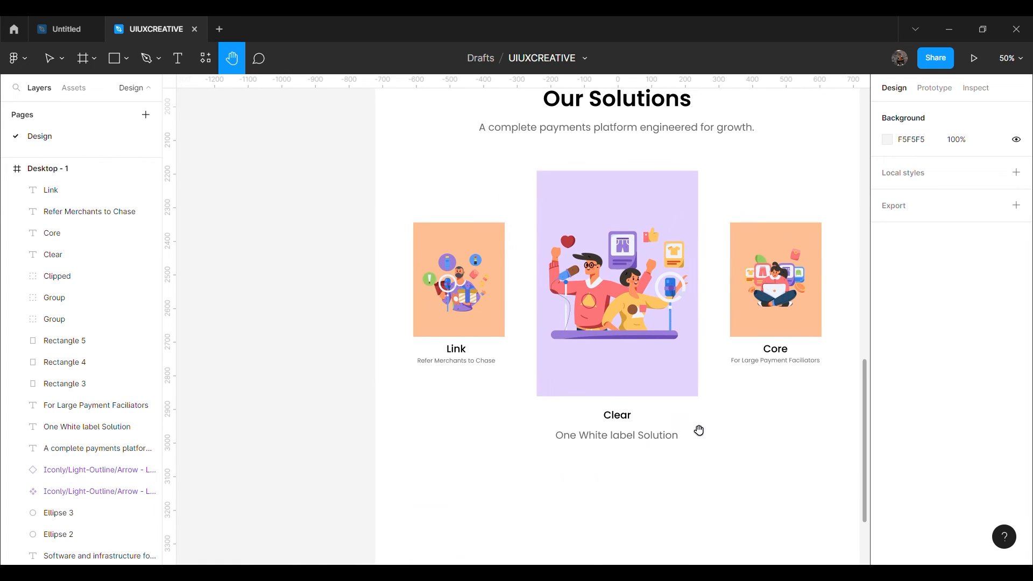
scroll(662, 417, up, 3)
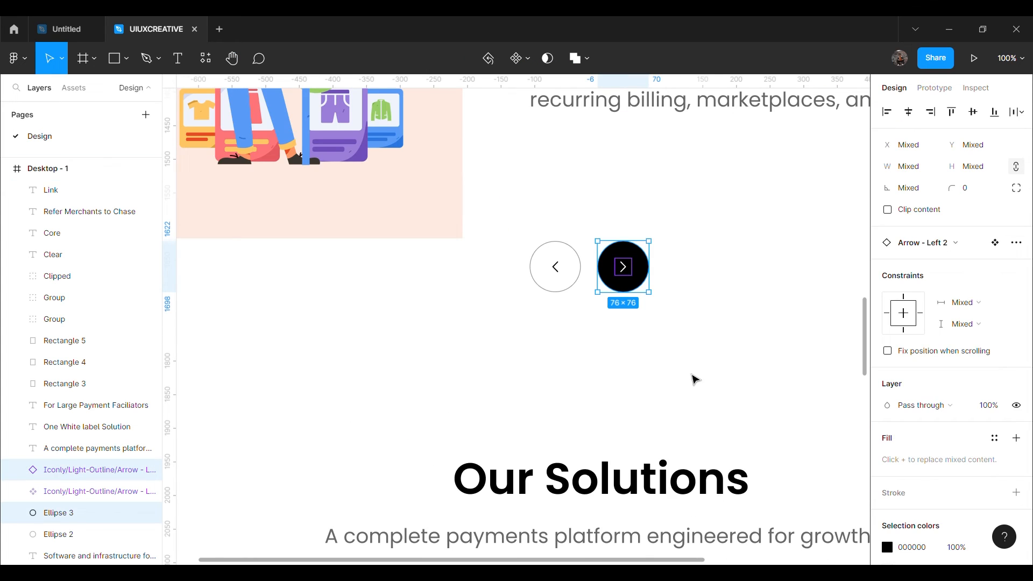
click(693, 374)
key(ctrl+minus)
key(ctrl+minus)
scroll(693, 376, down, 2)
key(space)
drag(462, 379, 485, 422)
key(ctrl+plus)
key(ctrl+plus)
drag(850, 447, 520, 408)
drag(554, 446, 532, 414)
key(ctrl+v)
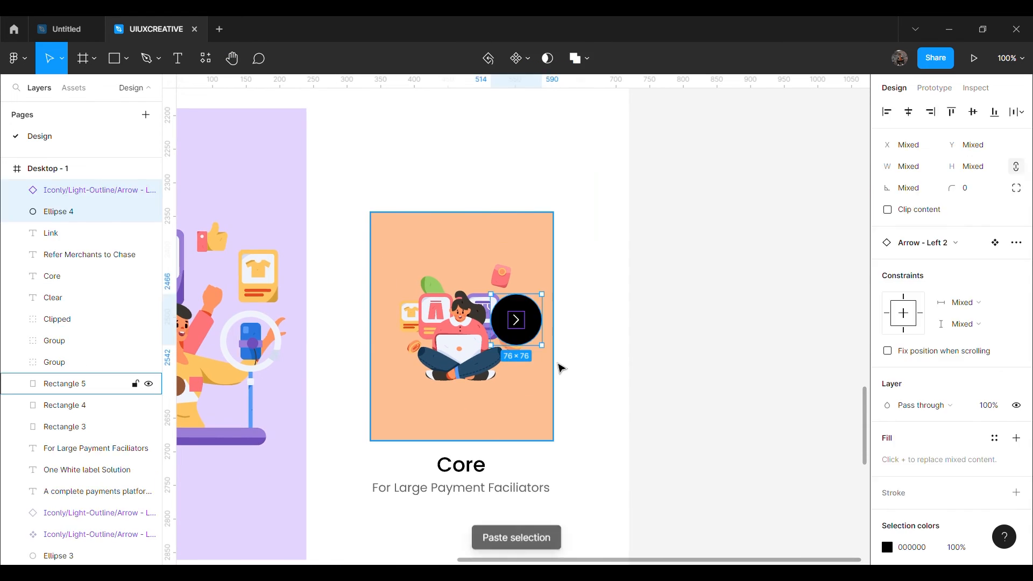
Move the pasted arrow button over the "Core" card's right edge and set its circle fill to FFFFFF.
drag(535, 327, 572, 334)
scroll(893, 415, down, 3)
click(887, 427)
drag(764, 345, 673, 150)
Set the color of the arrow inside the white circle to 000000.
click(560, 328)
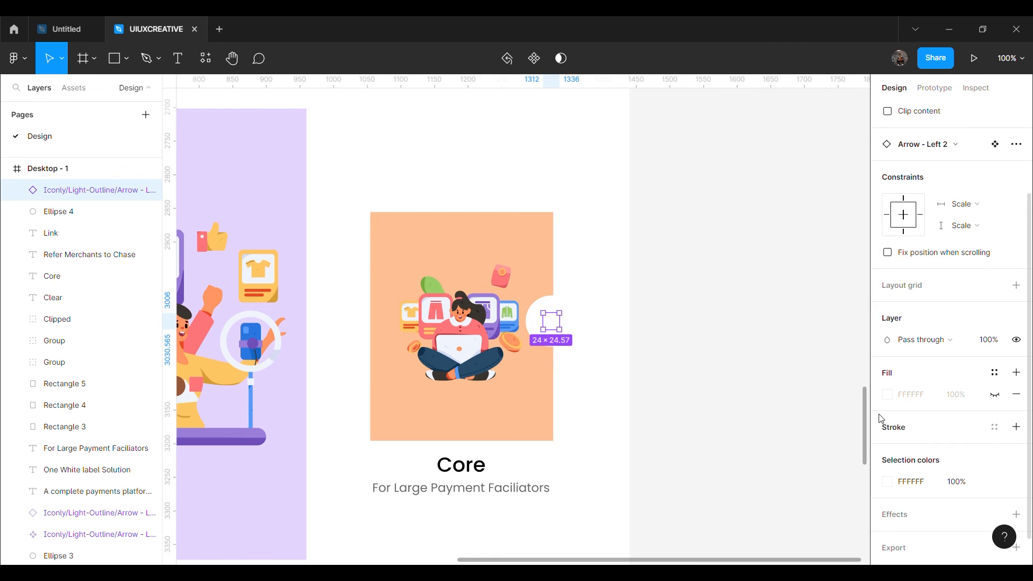
scroll(883, 423, down, 1)
click(889, 449)
text(000000)
Resize the white circle to 70 × 70 and re-center the arrow inside it.
click(574, 311)
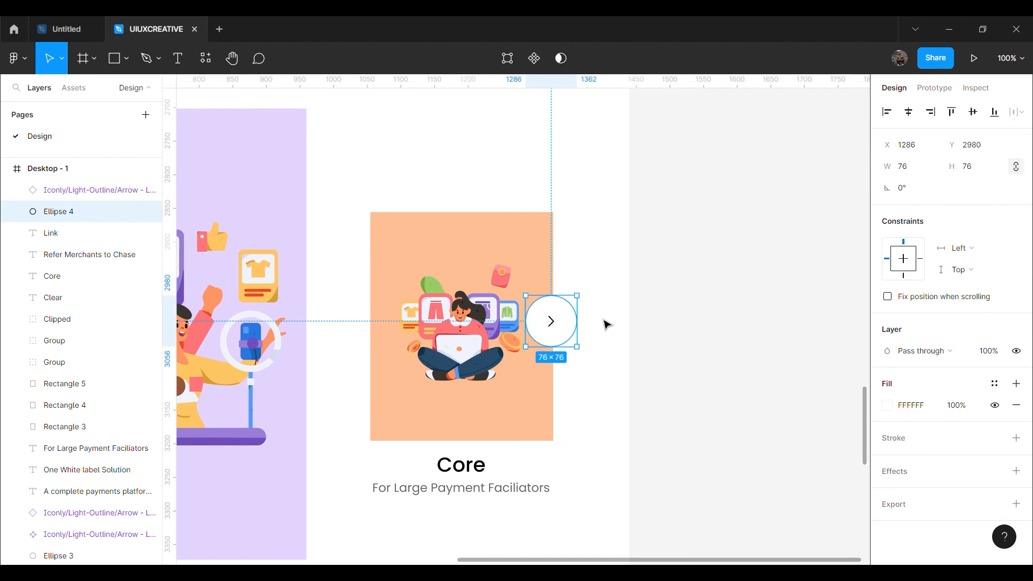
click(900, 175)
text(70)
key(Return)
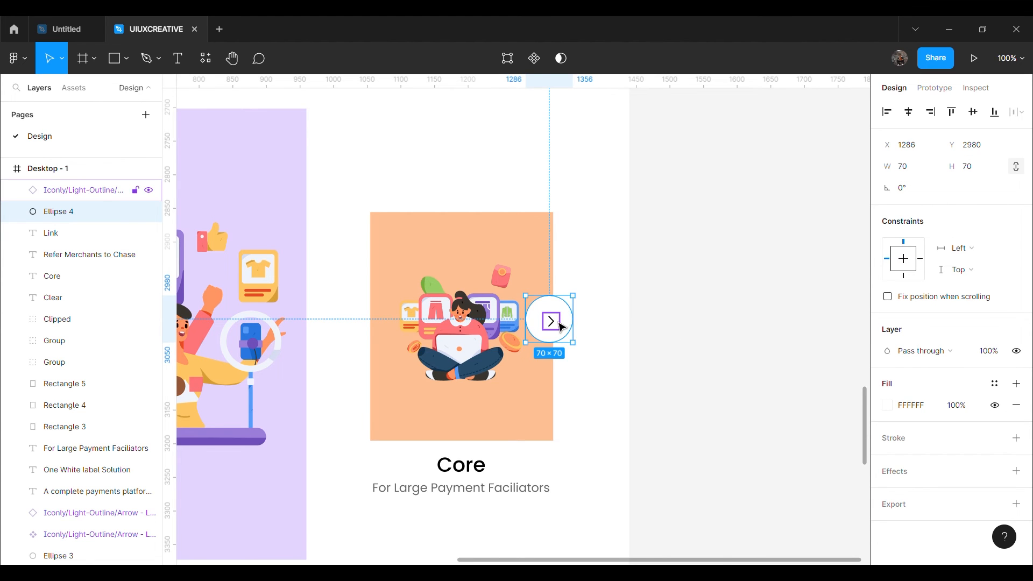
click(558, 324)
drag(559, 327, 555, 325)
scroll(555, 325, up, 5)
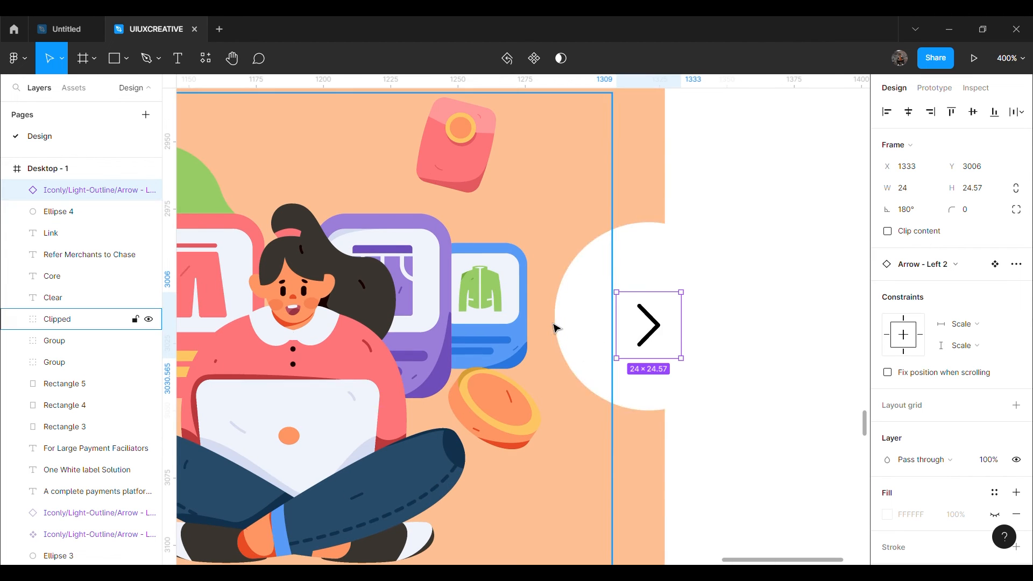
drag(672, 337, 660, 322)
click(741, 385)
Add a drop shadow to the white circle with Y 10, blur 90 and 10% opacity.
click(718, 311)
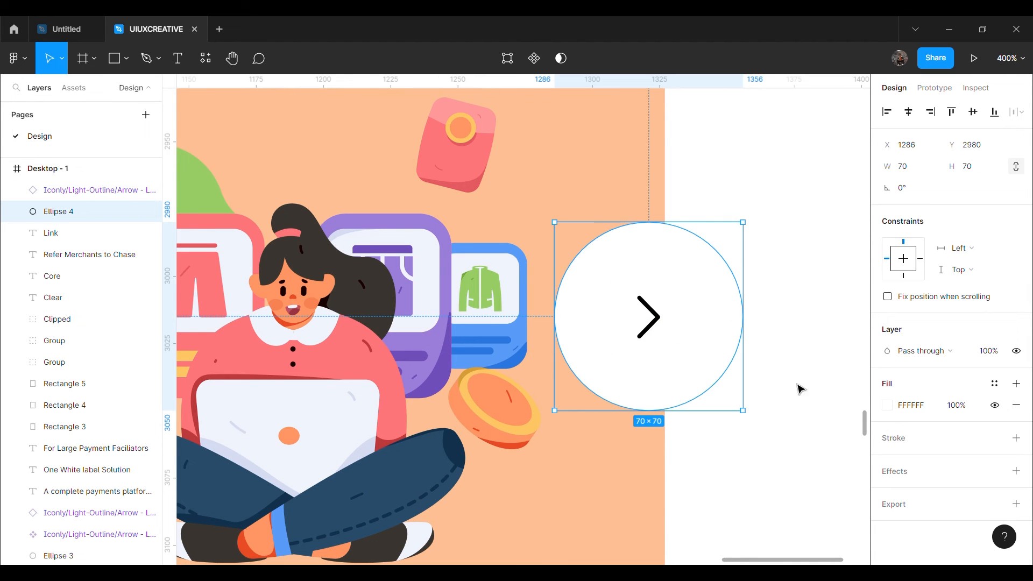
click(1016, 471)
click(887, 493)
click(818, 493)
text(90)
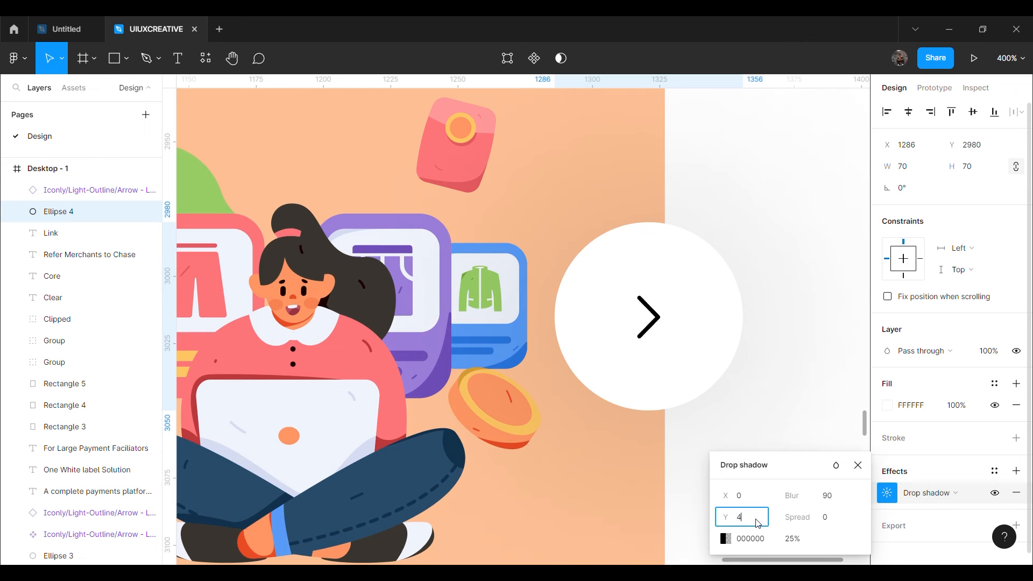
text(10)
key(Return)
click(793, 544)
text(10)
key(Return)
click(789, 410)
Copy the white circle together with its arrow and paste them onto the "Link" card.
click(672, 367)
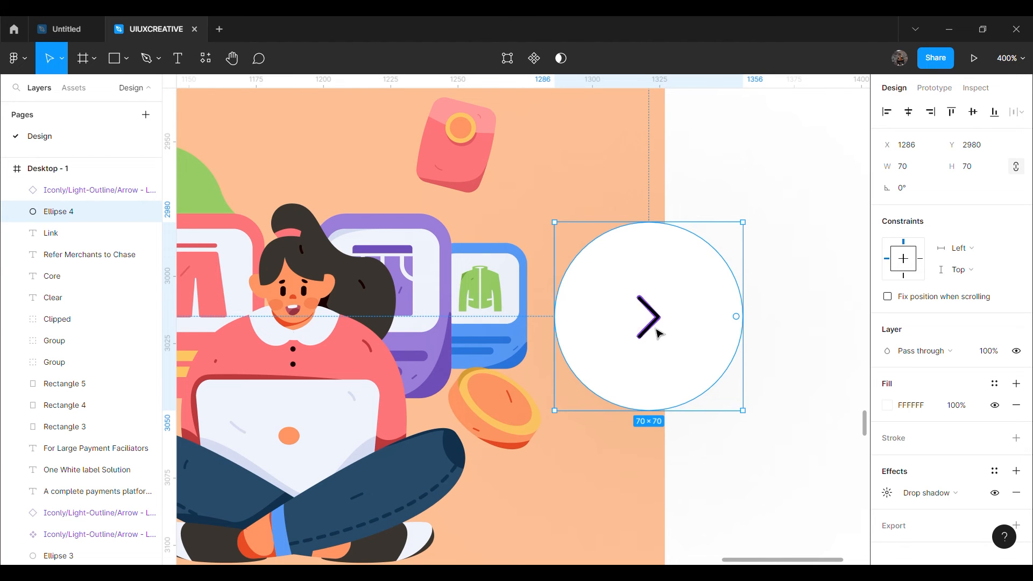
shift+click(659, 334)
click(763, 532)
key(minus)
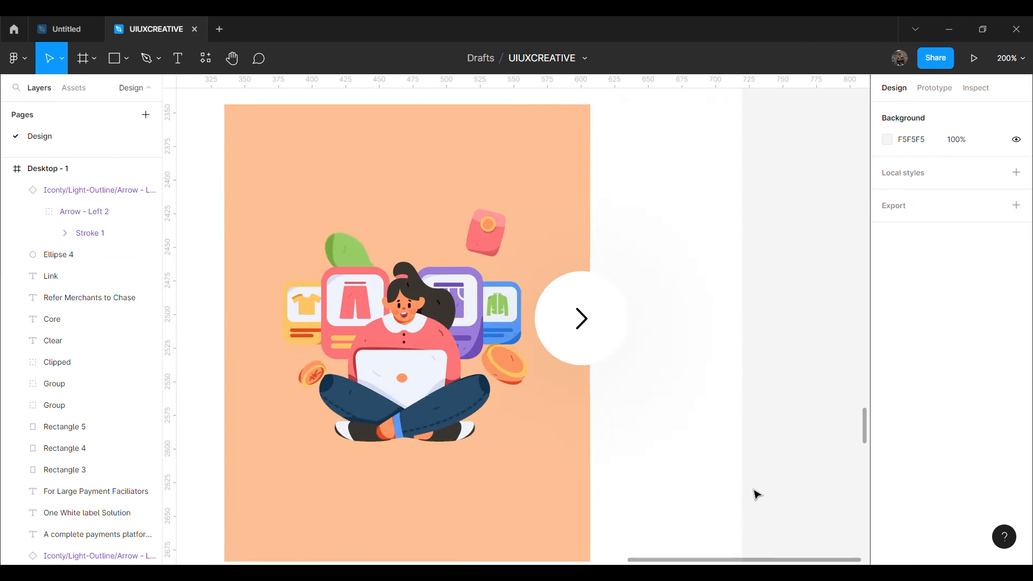
key(minus)
key(minus)
key(space)
drag(401, 406, 772, 409)
key(plus)
key(plus)
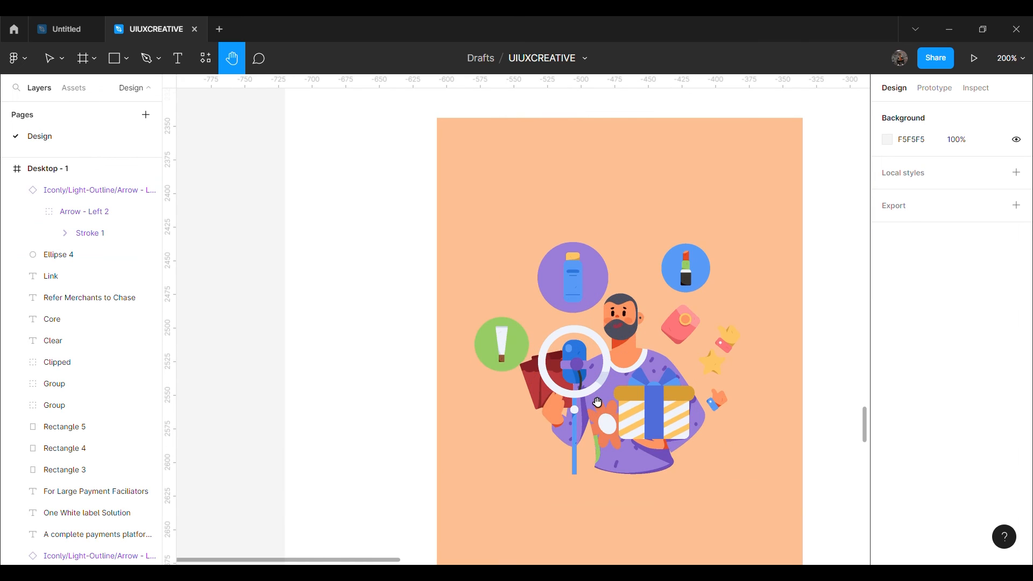
key(ctrl+v)
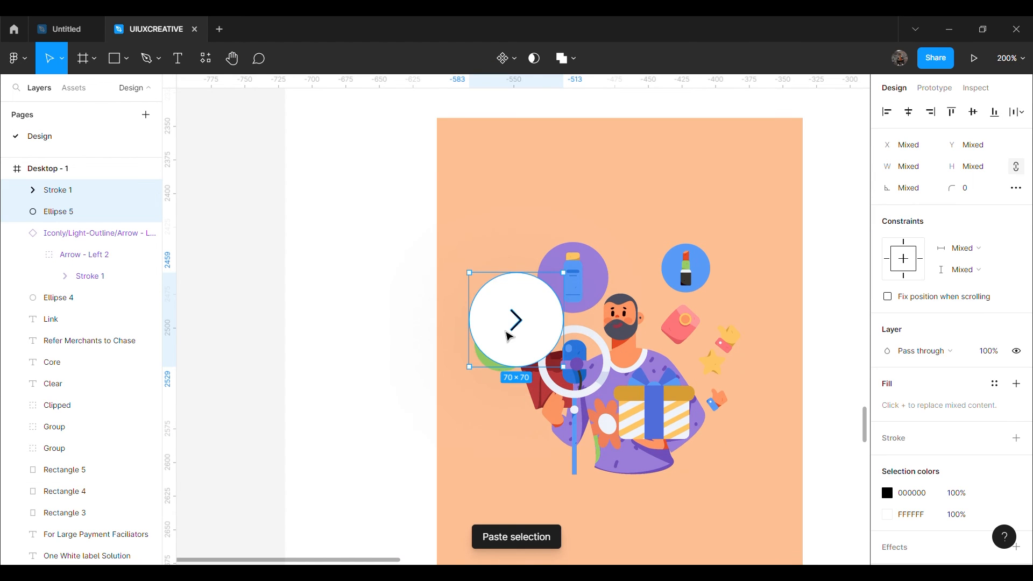
Move the pasted button beside the "Link" card's left edge and flip it horizontally.
drag(501, 334, 382, 335)
right_click(382, 334)
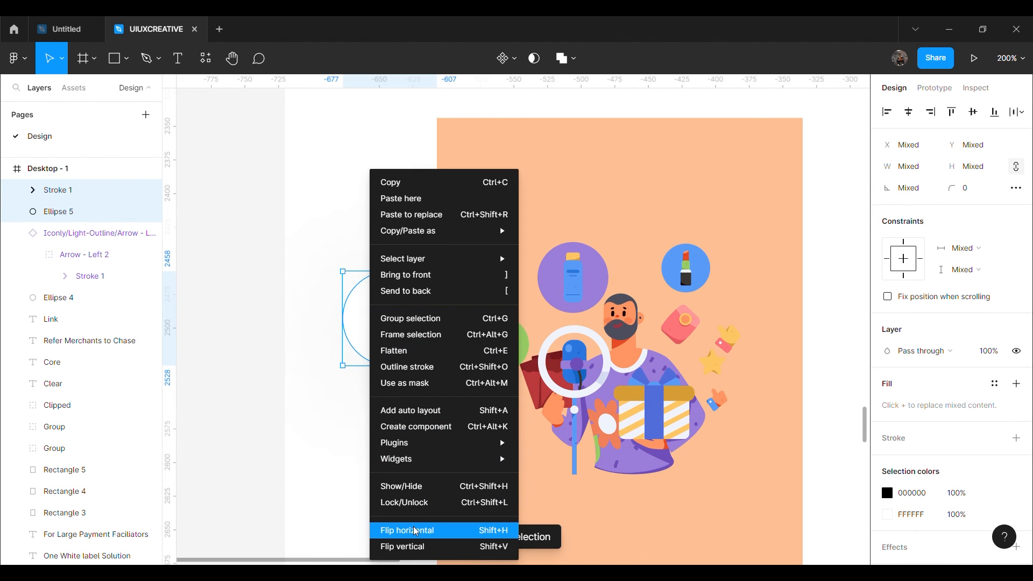
click(412, 530)
Position the flipped button across the "Link" card's left edge, vertically centered at 135 px and extending 50 px outside the card.
drag(386, 335, 413, 370)
key(alt)
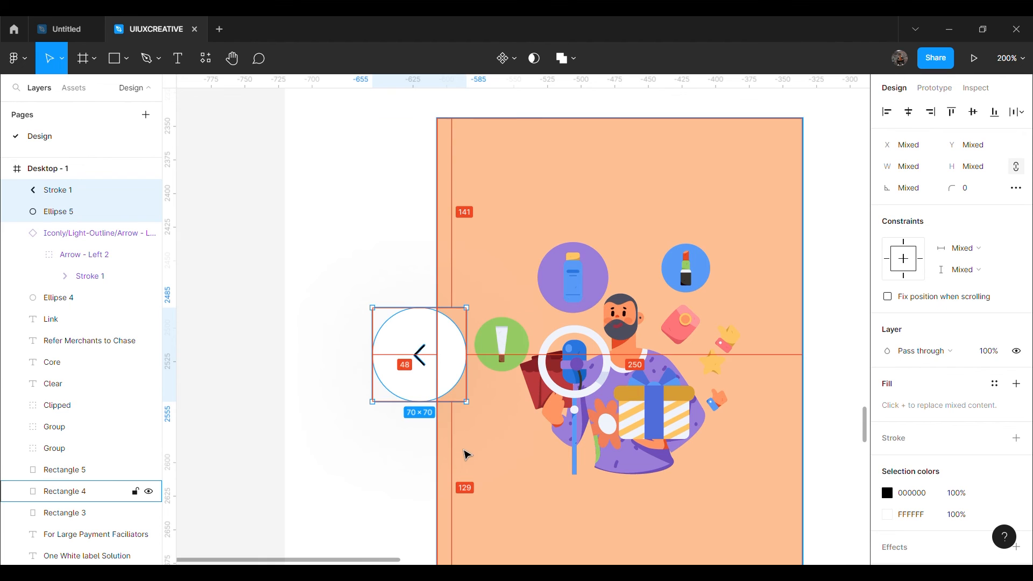
key(Up)
key(Up)
key(Up)
key(Up)
key(Up)
key(Up)
key(Up)
key(Up)
key(Up)
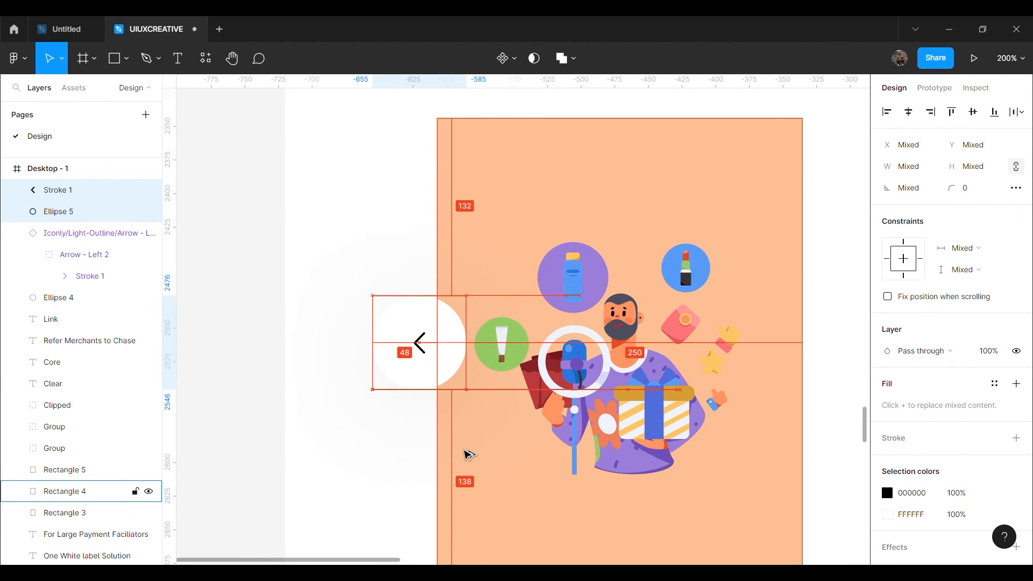
key(Down)
key(Right)
key(Right)
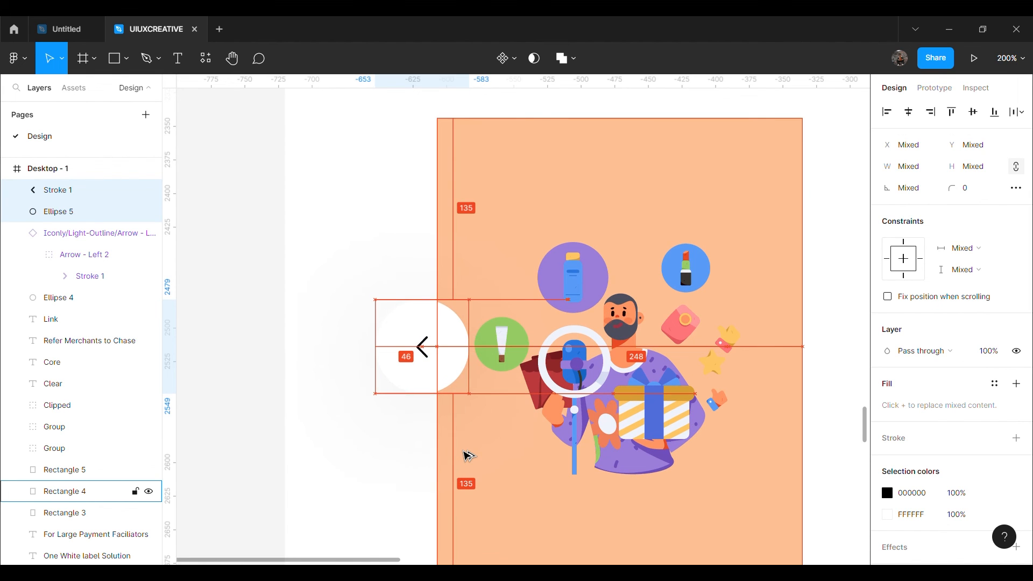
key(Left)
key(Left)
key(Left)
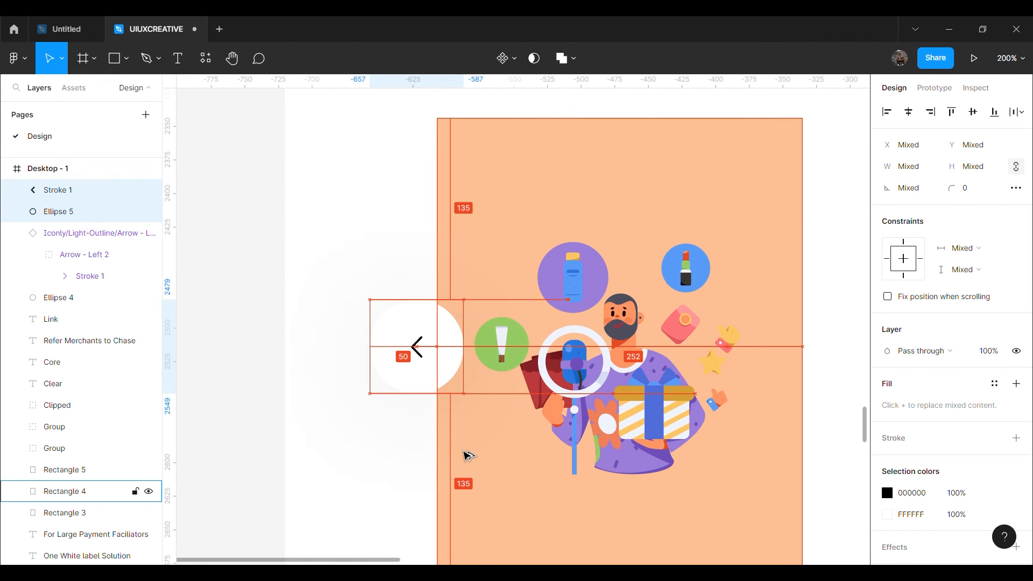
key(Escape)
Nudge the white circle on the "Core" card's right edge horizontally to X 1287.
key(minus)
key(minus)
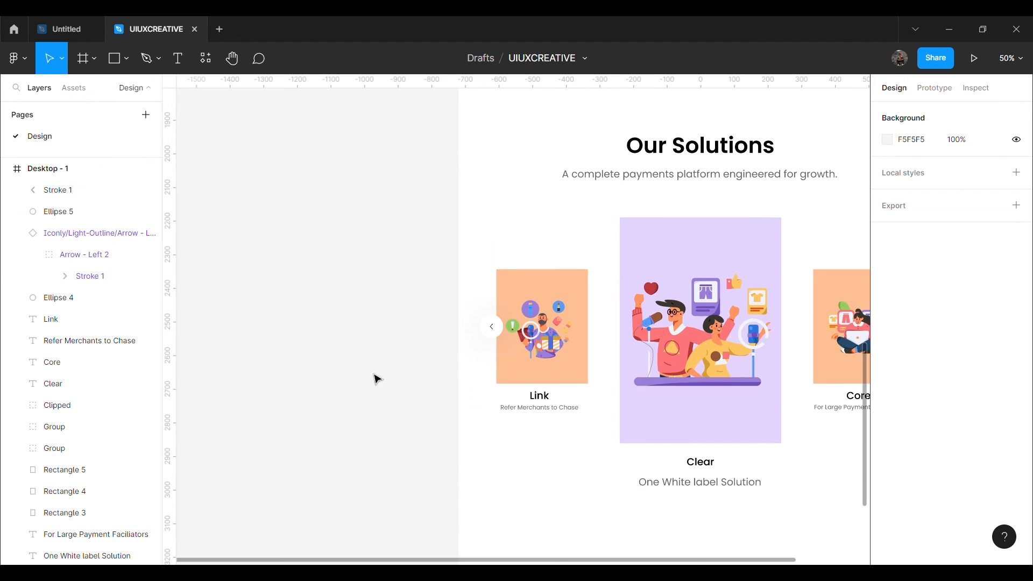
key(h)
drag(732, 419, 489, 412)
key(plus)
key(plus)
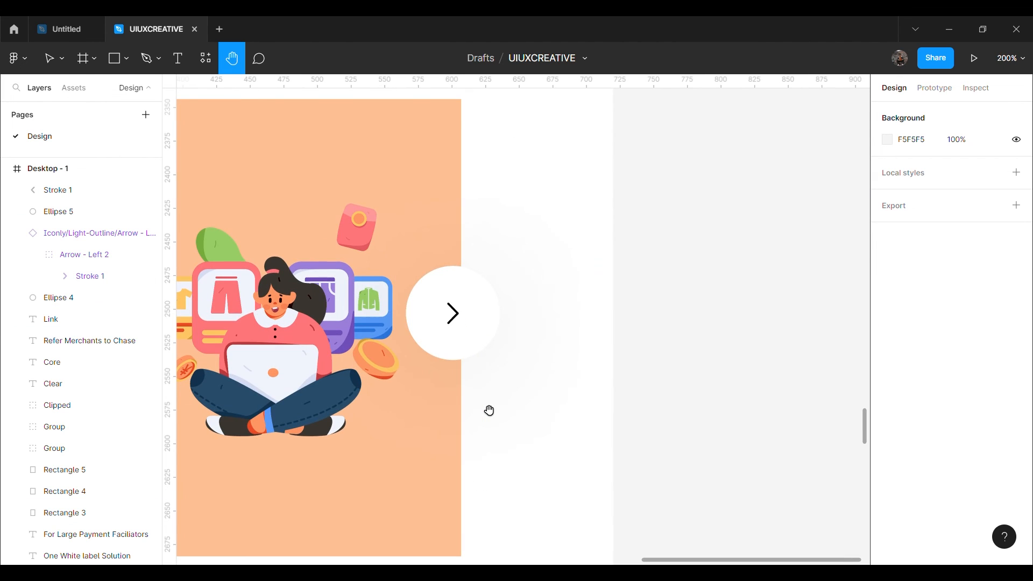
key(v)
click(472, 349)
key(alt)
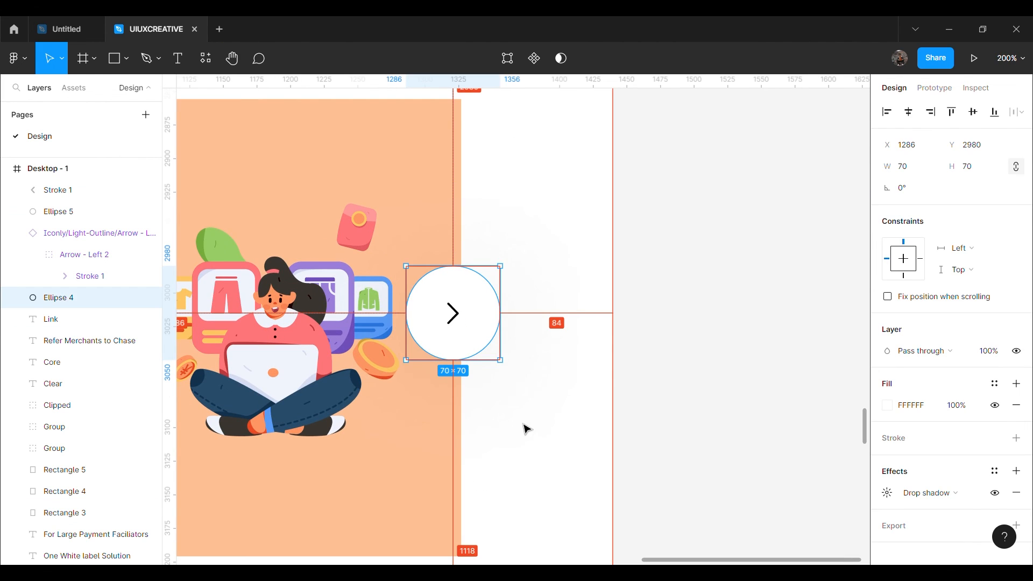
key(Right)
key(Right)
key(Right)
key(Right)
key(Right)
key(Right)
key(Right)
key(Right)
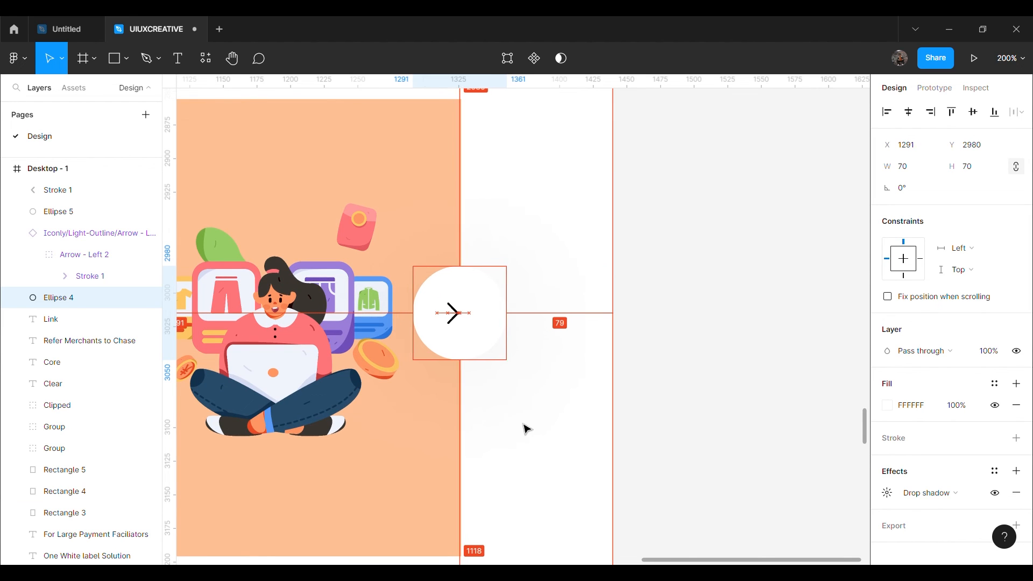
key(Left)
key(Left)
key(Left)
key(Left)
key(Left)
key(Left)
key(Left)
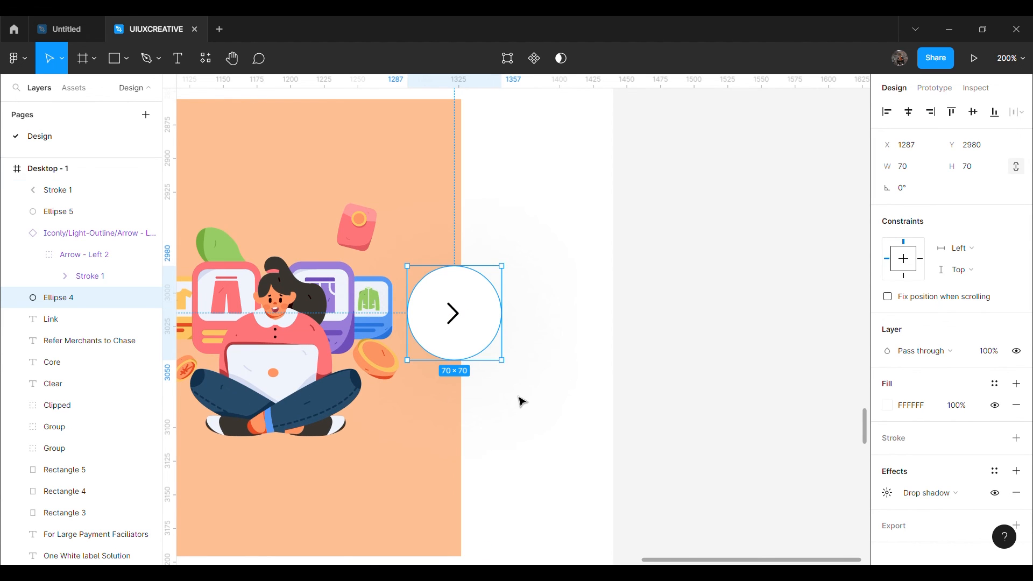
Shift the "Core" card's white circle to 80 px from the frame's right edge and re-center the arrow inside it.
ctrl+shift+click(458, 314)
key(alt)
key(Right)
key(Right)
key(Right)
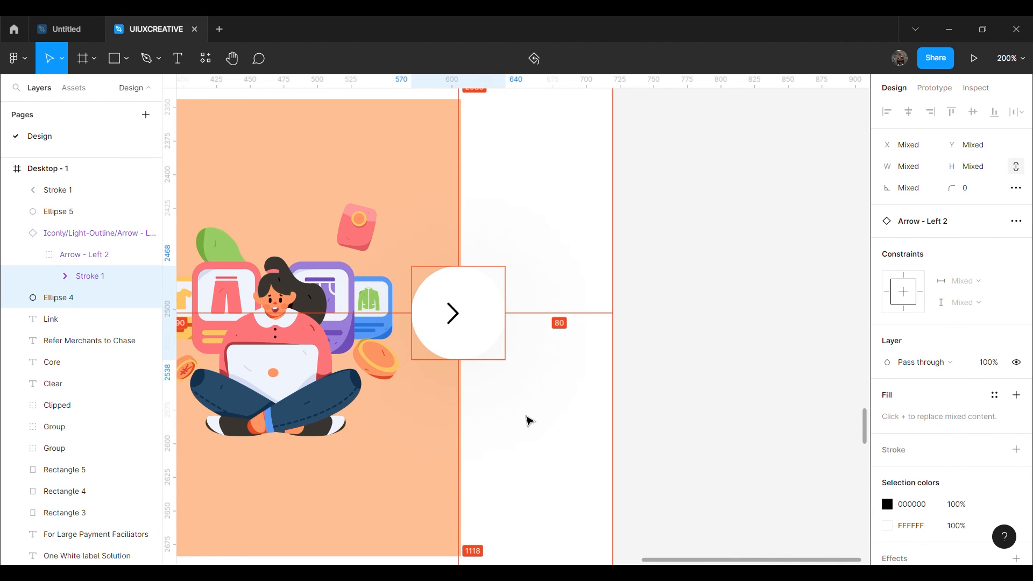
click(458, 317)
drag(458, 317, 464, 318)
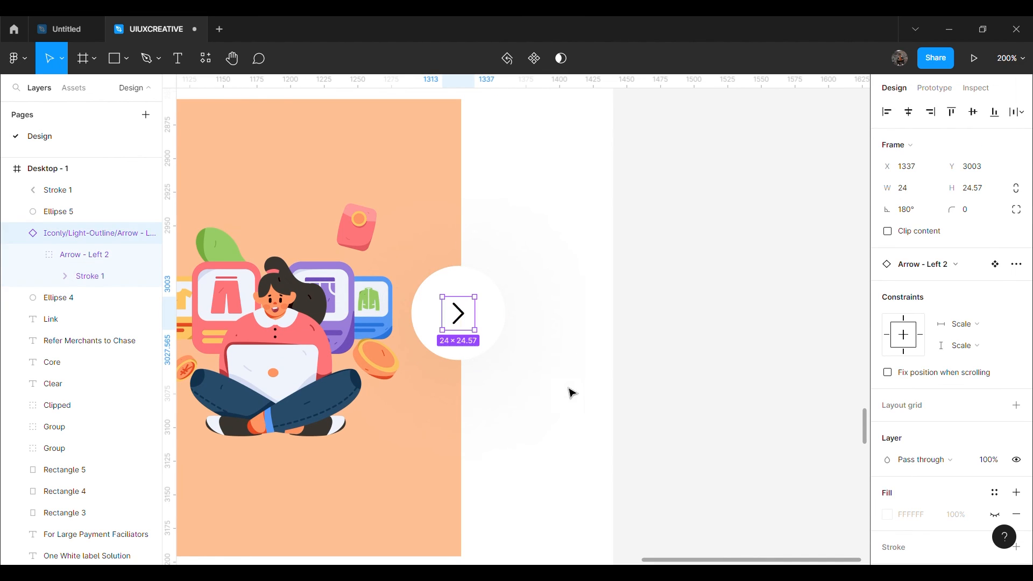
Nudge the "Link" card's circle and arrow together to the right, farther onto the card.
click(692, 403)
key(ctrl+minus)
key(ctrl+minus)
key(space)
mouse_move(511, 406)
mouse_down()
mouse_move(714, 414)
mouse_move(626, 435)
mouse_move(554, 421)
mouse_up()
drag(640, 453, 535, 389)
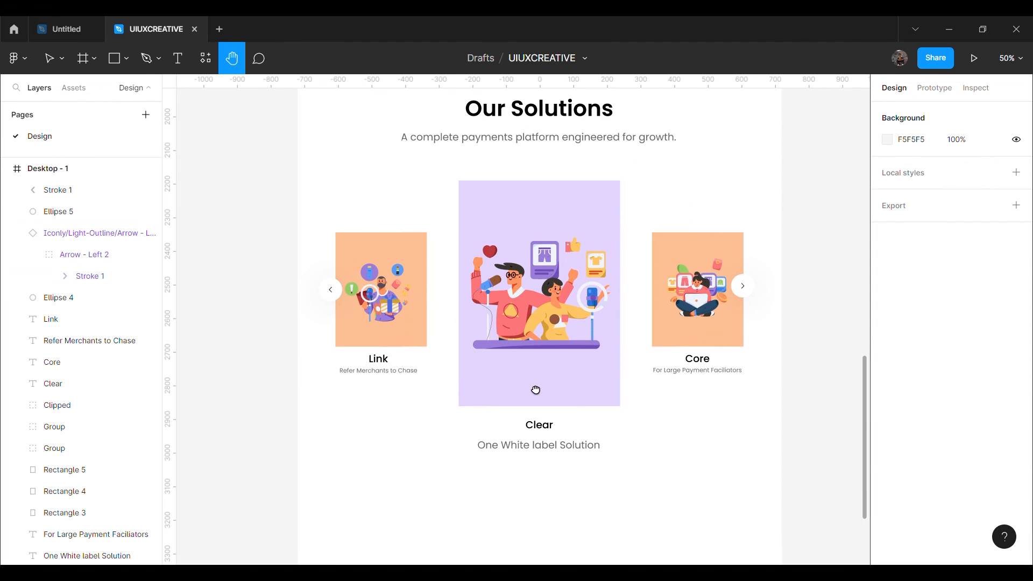
drag(450, 370, 569, 392)
key(ctrl+plus)
key(ctrl+plus)
drag(423, 334, 583, 336)
click(469, 322)
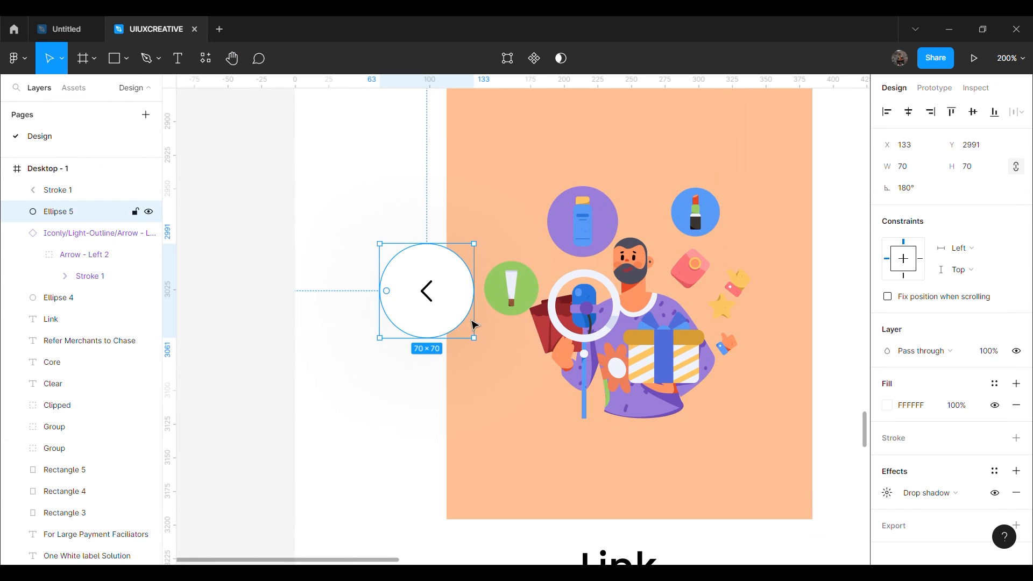
shift+click(437, 309)
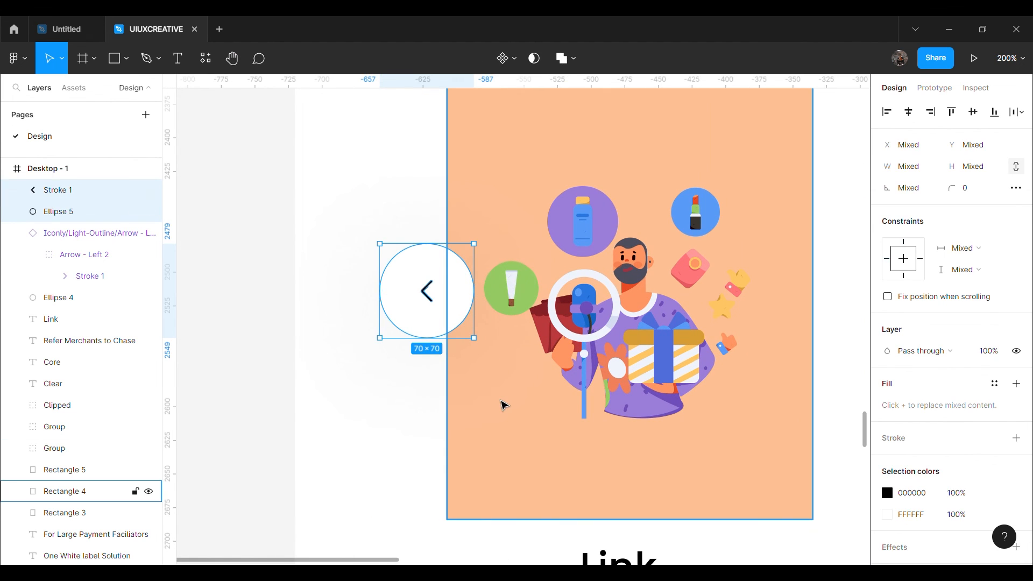
key(Right)
key(Right)
key(Right)
key(Right)
key(Right)
key(Right)
key(Right)
key(Right)
key(Right)
key(Right)
key(Right)
key(Right)
key(Right)
key(Right)
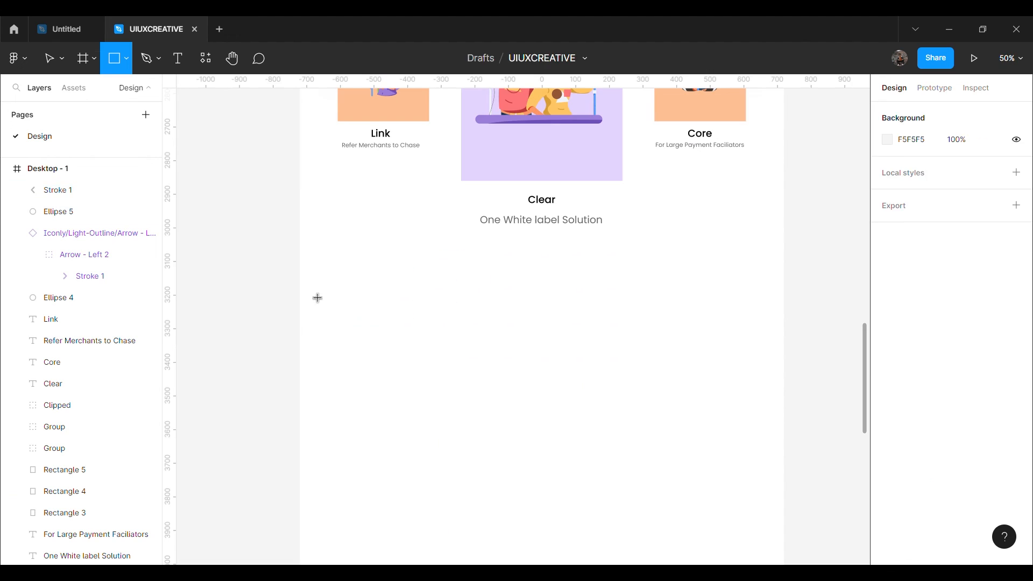
Draw a rectangle about 1444 wide across the frame below the "Clear" caption and set its height to 705.
mouse_move(306, 288)
mouse_down()
mouse_move(438, 484)
mouse_move(784, 484)
mouse_up()
drag(317, 402, 309, 402)
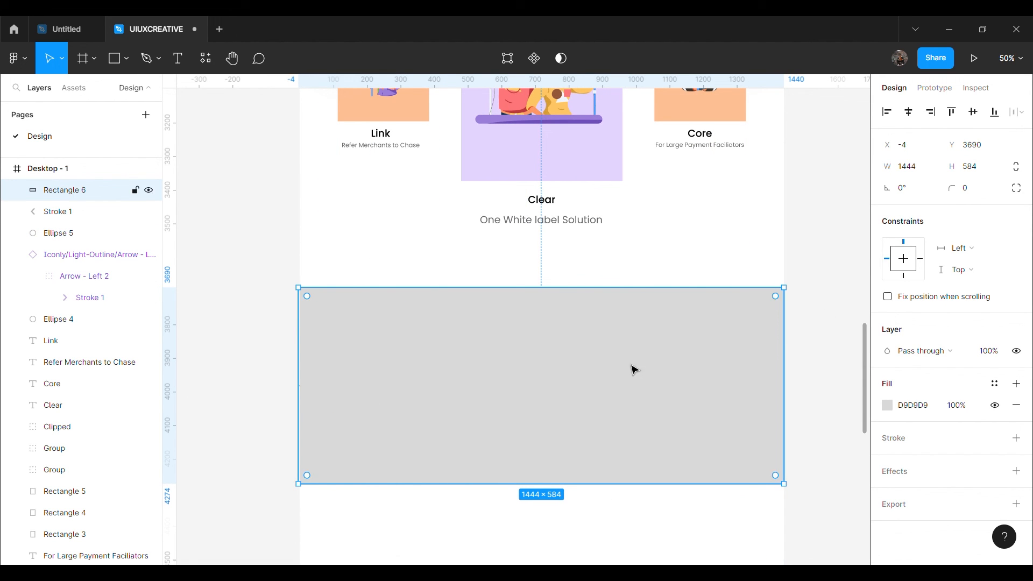
click(969, 174)
text(705)
key(Return)
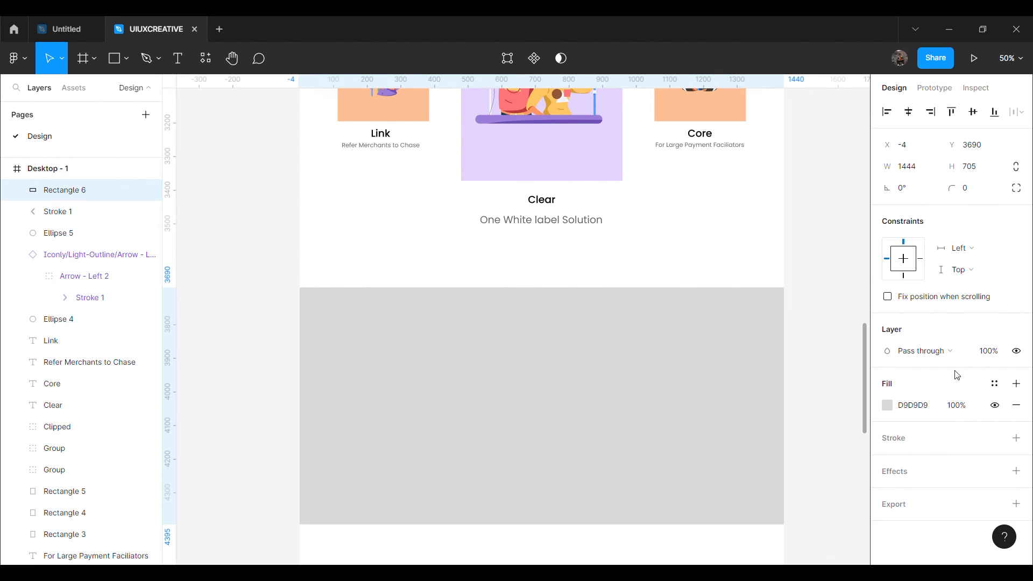
Fill the new rectangle with E7F0FF and move it to X 0, Y 3688.
text(E7F0FF)
key(Return)
key(Escape)
drag(688, 392, 669, 388)
key(alt)
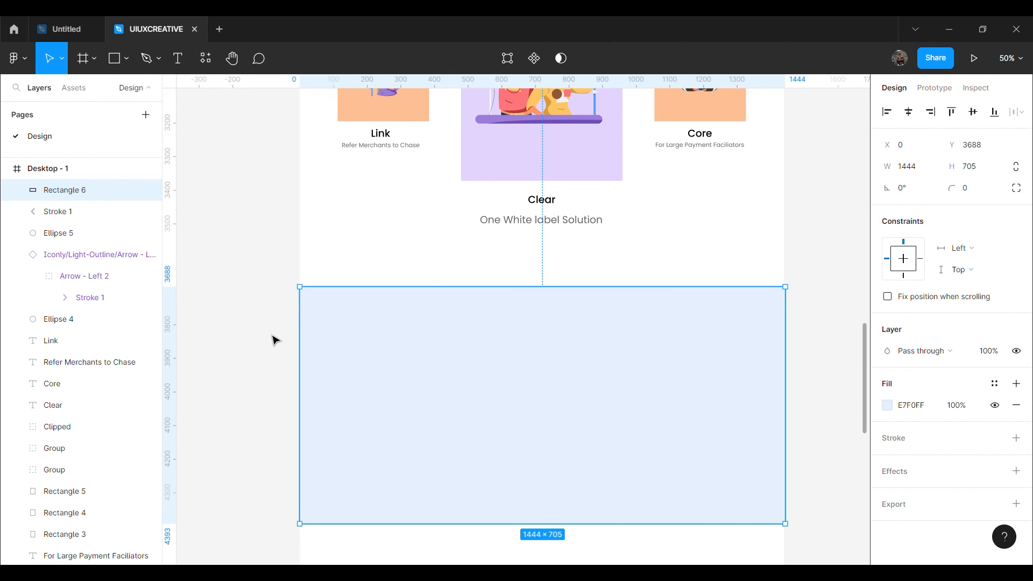
Add the text "Subscribe to our useful newsletter" near the top of the light-blue section.
click(270, 339)
scroll(270, 339, down, 3)
scroll(270, 339, left, 2)
key(t)
click(449, 244)
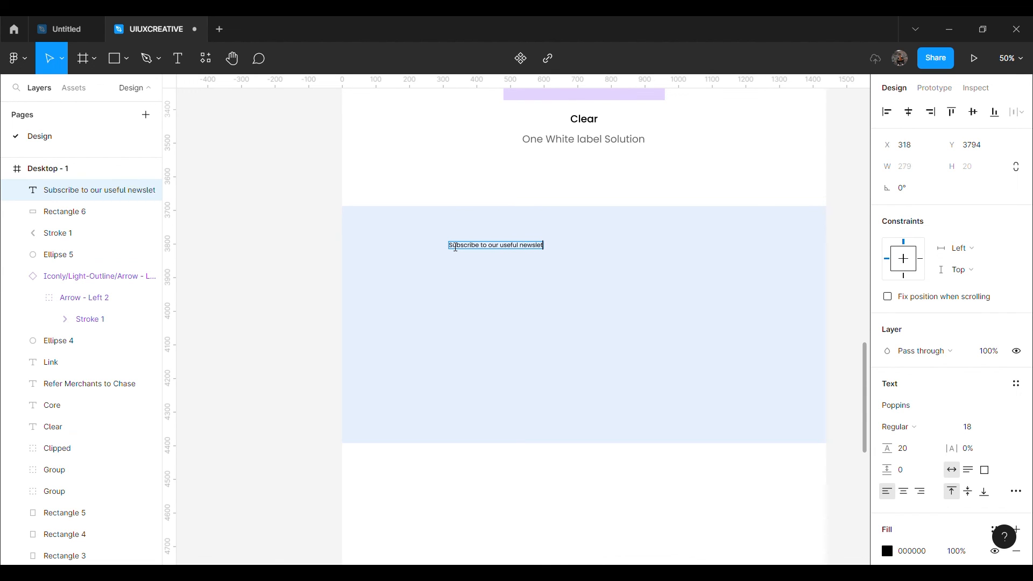
key(Escape)
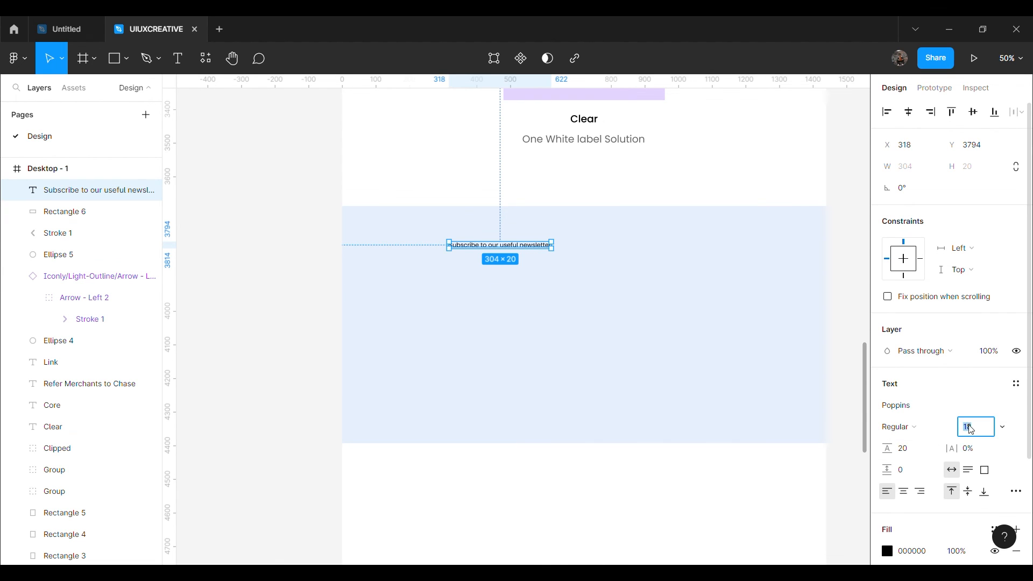
Set the newsletter heading to font size 65, line height 85 and Medium weight.
text(65)
key(Return)
key(BackSpace)
key(Return)
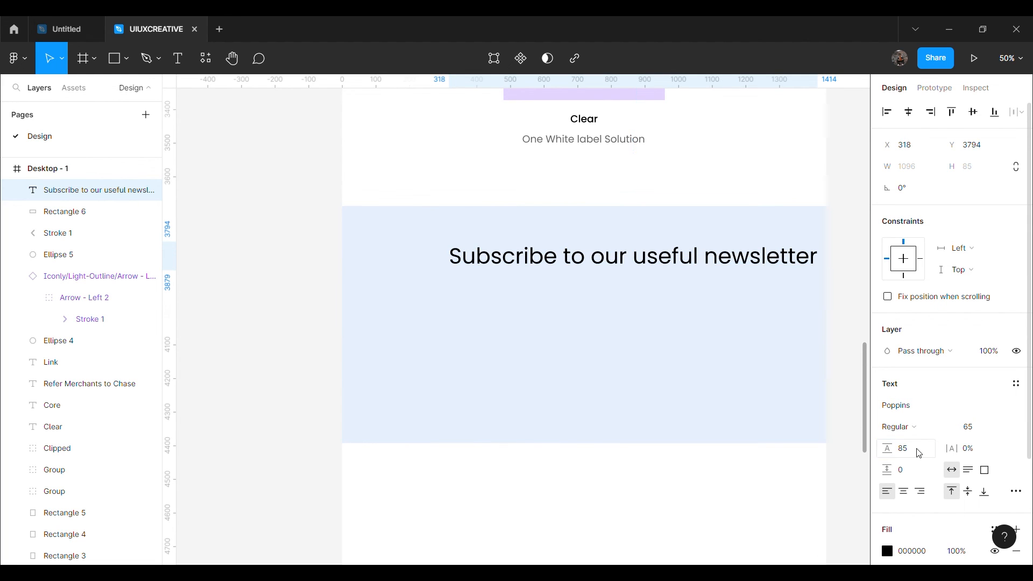
click(898, 427)
click(913, 326)
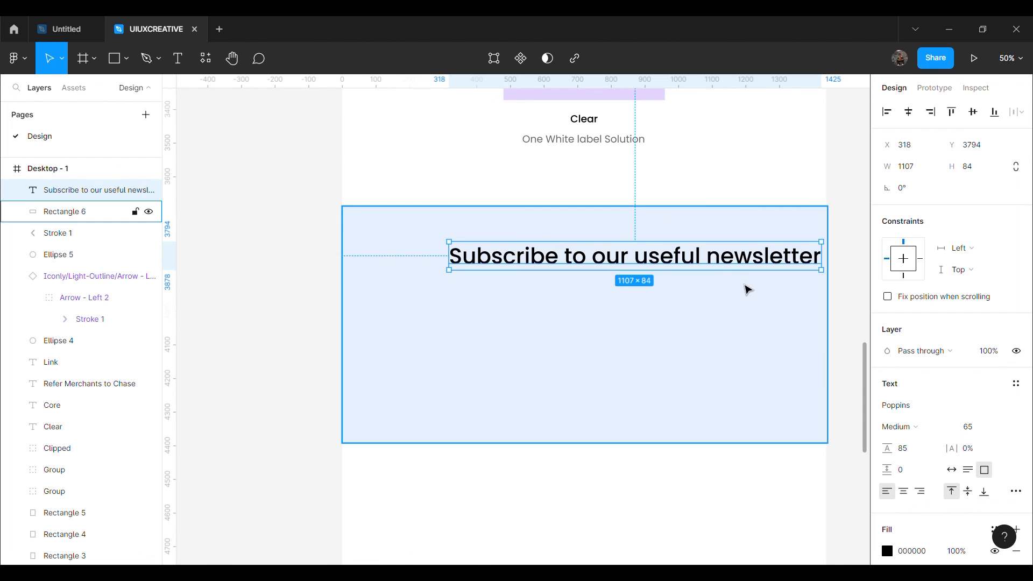
Undo the heading's last resize, narrow its text box to 712 so it wraps onto two lines, and move it to X 100, Y 3803.
key(ctrl+z)
drag(831, 265, 701, 287)
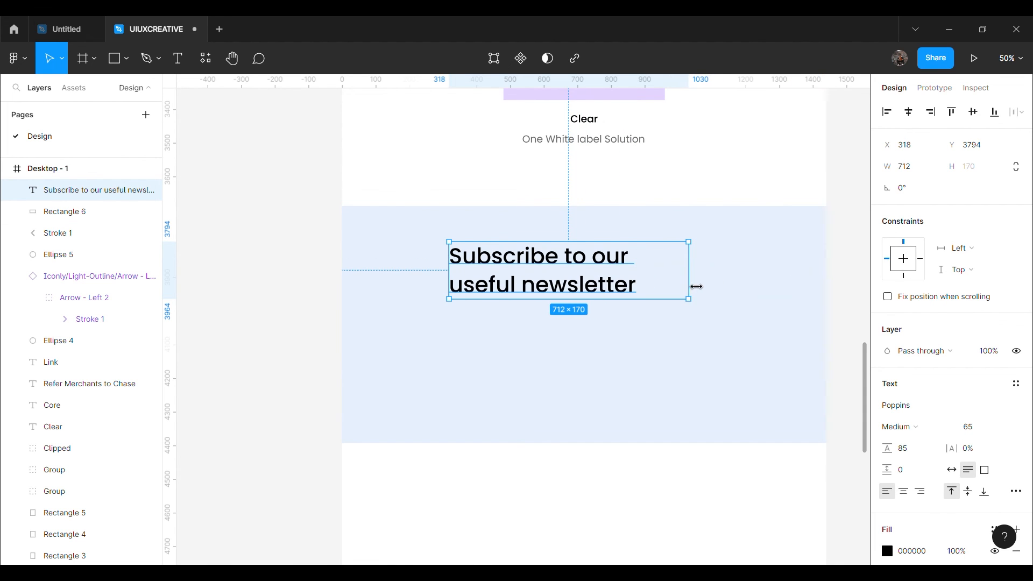
drag(592, 285, 519, 289)
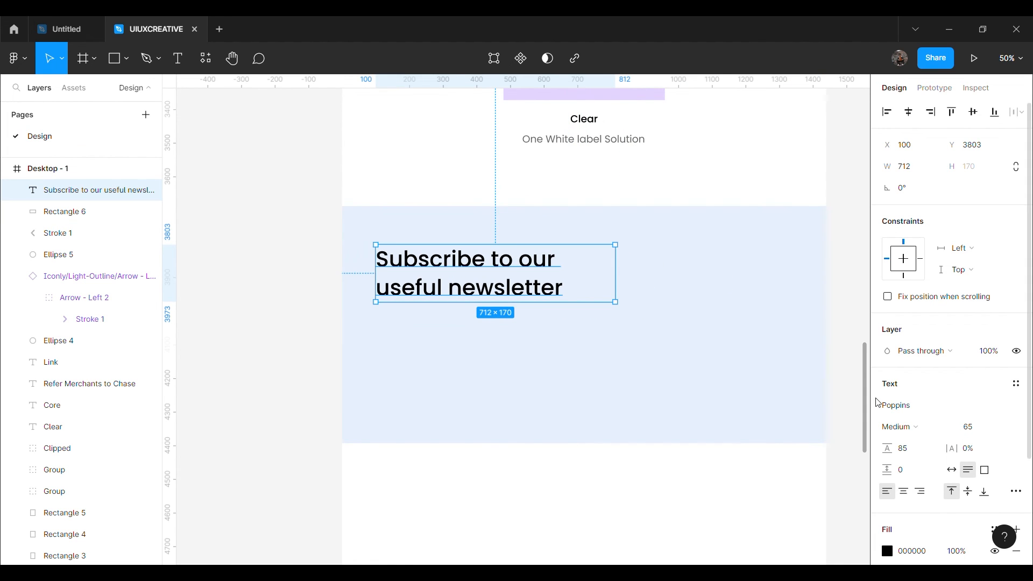
Give the newsletter heading a bolder font weight and narrow its text box to fit the two lines more closely.
click(898, 427)
click(901, 340)
click(340, 369)
click(595, 291)
drag(622, 293, 579, 295)
Paste the lorem ipsum paragraph and email field with arrow button under the heading, leaving 40 px between the paragraph and the field.
key(ctrl+v)
drag(496, 334, 513, 379)
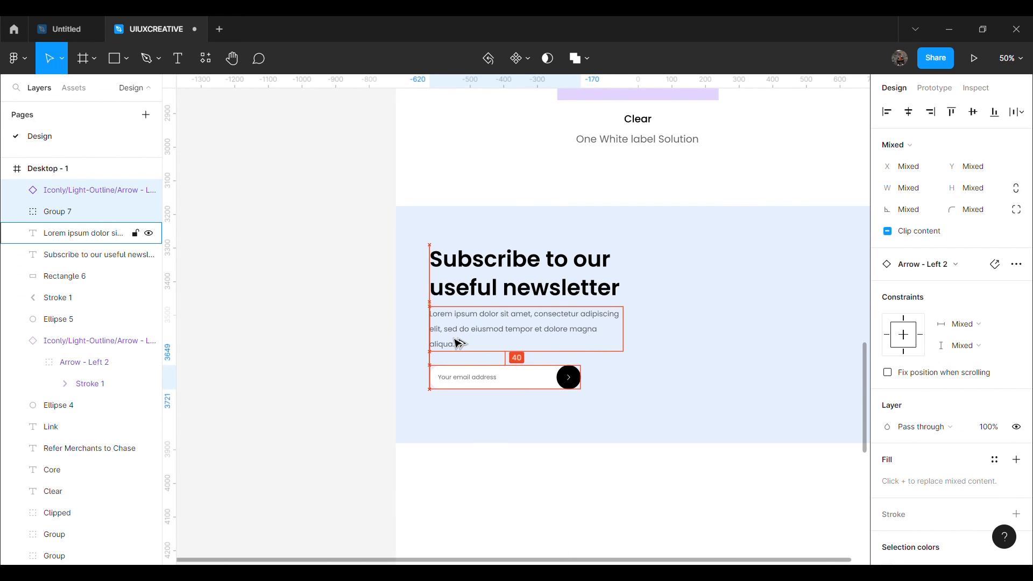
click(390, 363)
Paste the newsletter illustration group into the light-blue section and place it beside the text at X 842, Y 3788.
key(space)
drag(668, 357, 424, 356)
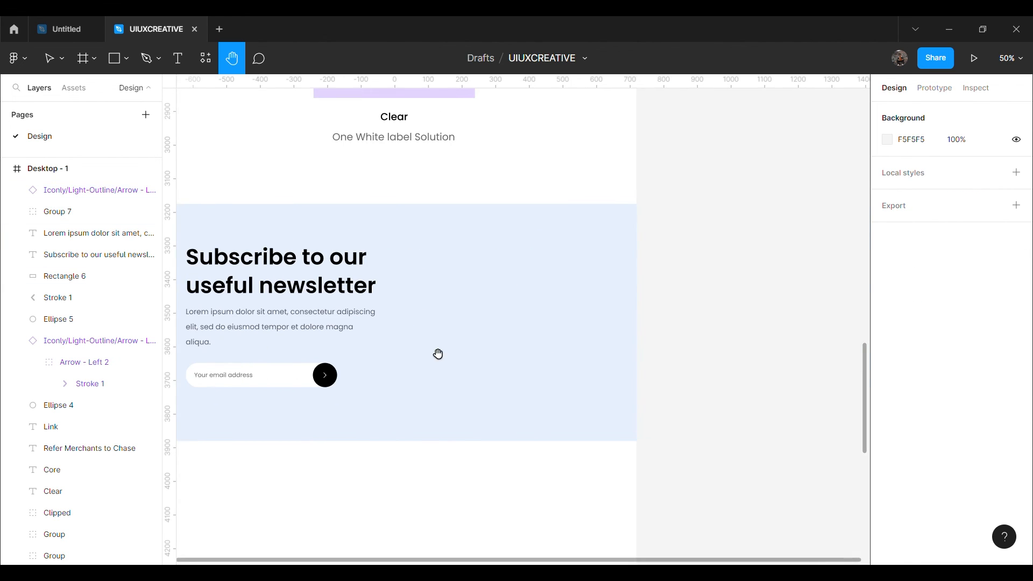
key(ctrl+v)
drag(521, 302, 492, 315)
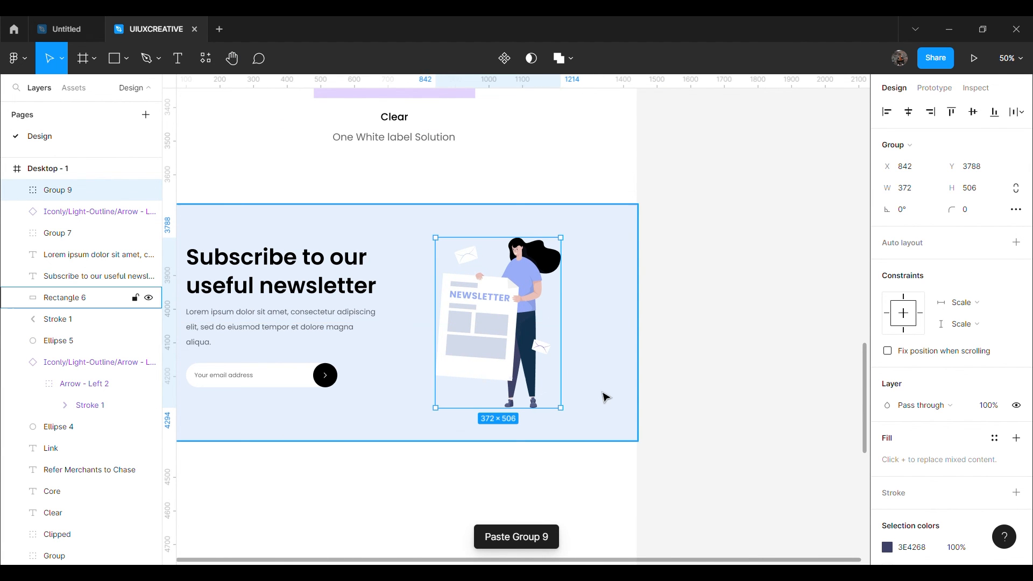
click(673, 382)
Shift the newsletter illustration farther right within the light-blue section, to X 878.
key(minus)
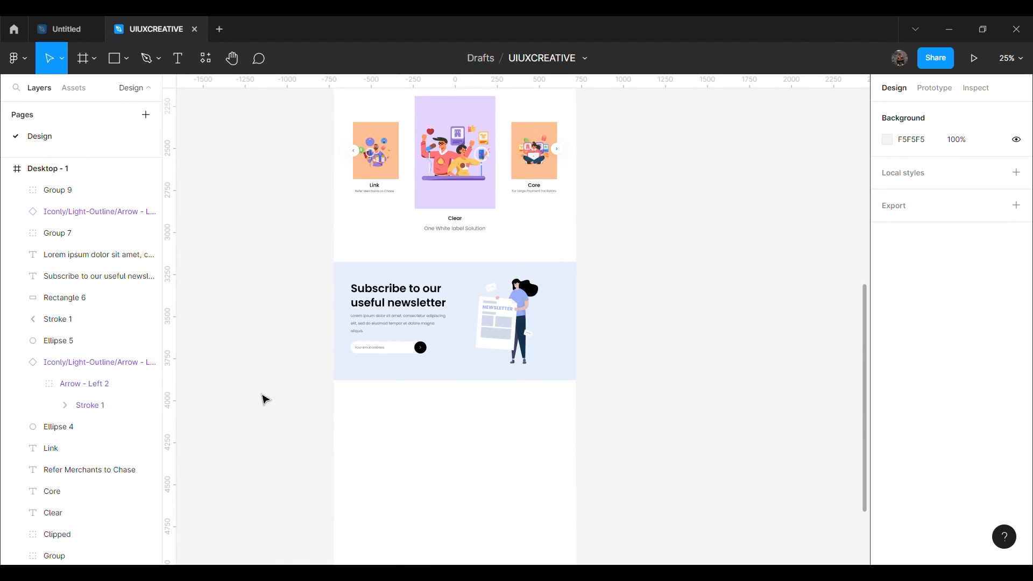
scroll(273, 397, left, 2)
key(plus)
click(608, 291)
drag(608, 291, 647, 312)
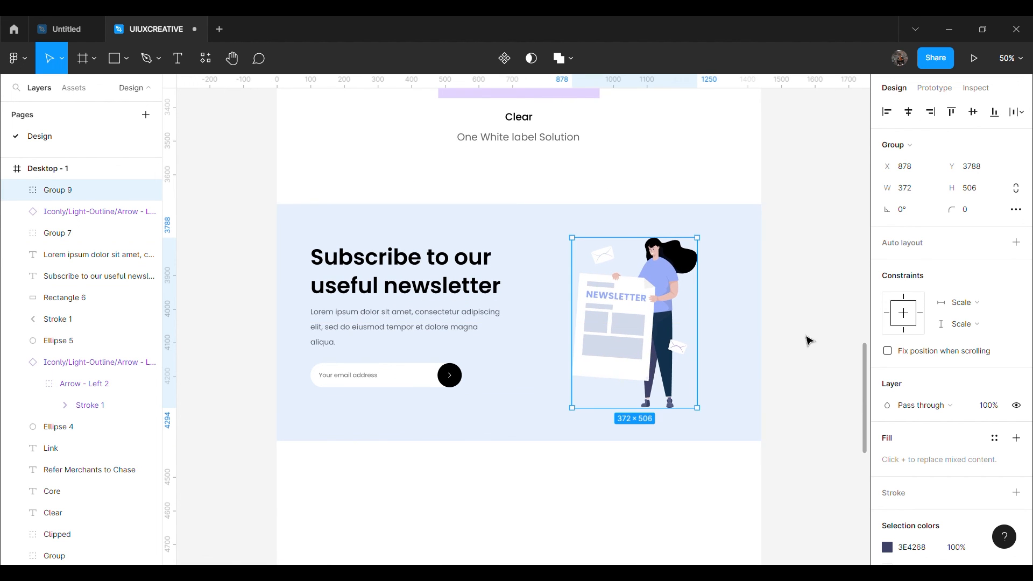
click(808, 341)
Paste the dark footer component, move it into the Desktop - 1 frame and align it directly below the light-blue newsletter section.
key(h)
scroll(458, 320, down, 3)
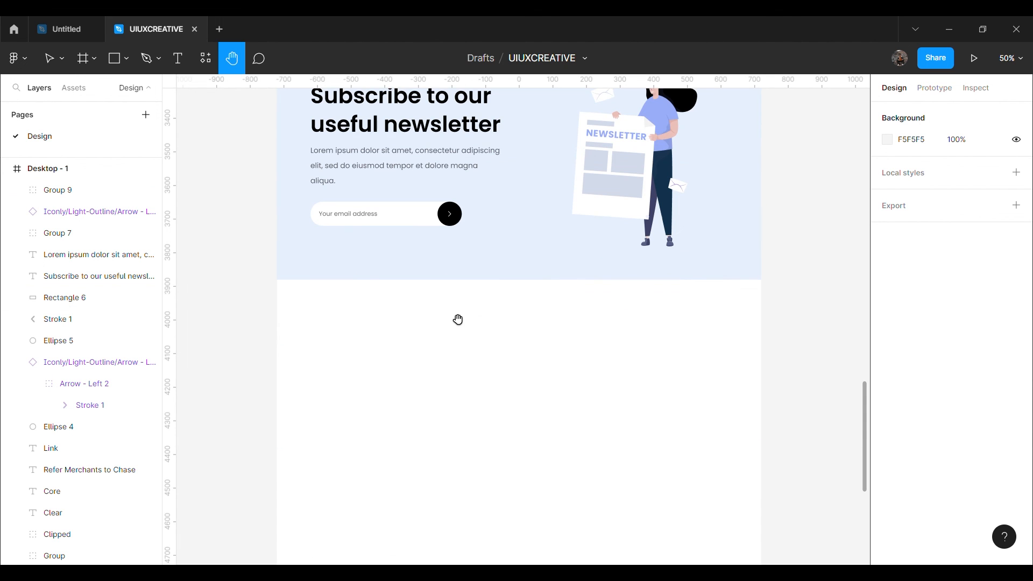
key(v)
key(ctrl+v)
drag(490, 305, 507, 321)
drag(100, 167, 106, 190)
mouse_move(479, 331)
mouse_down()
mouse_move(482, 343)
mouse_move(476, 325)
mouse_up()
click(208, 305)
Shorten the Desktop - 1 frame so it ends at the bottom edge of the dark footer, and check the result.
key(shift+1)
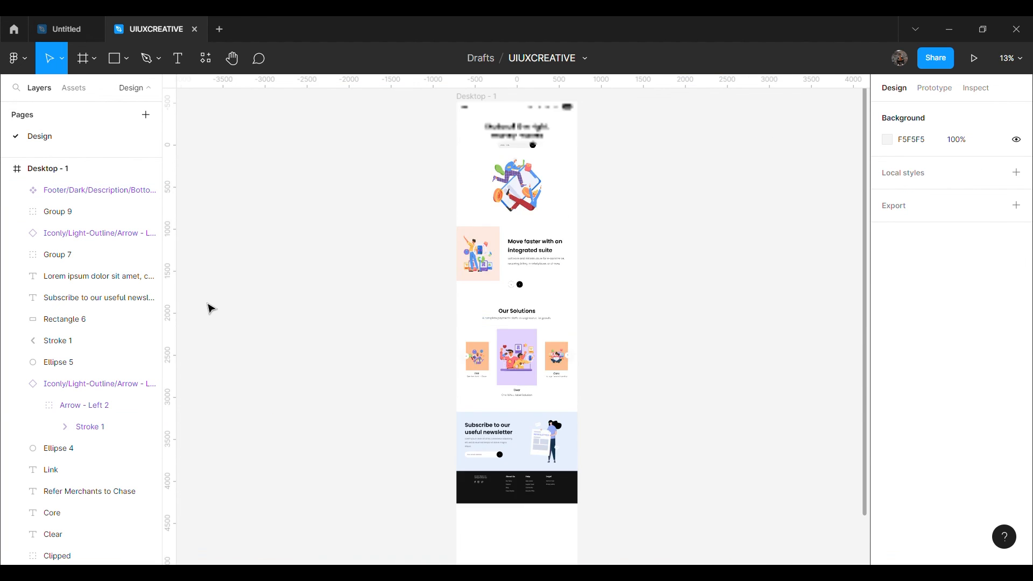
click(461, 203)
scroll(669, 322, down, 7)
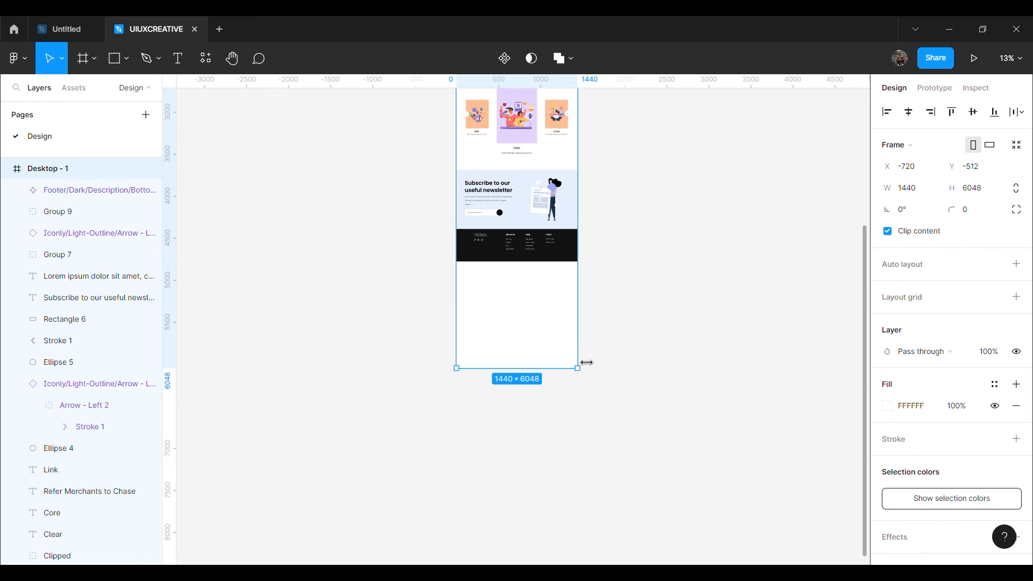
click(641, 292)
scroll(636, 304, up, 2)
key(ctrl+plus)
scroll(635, 306, down, 1)
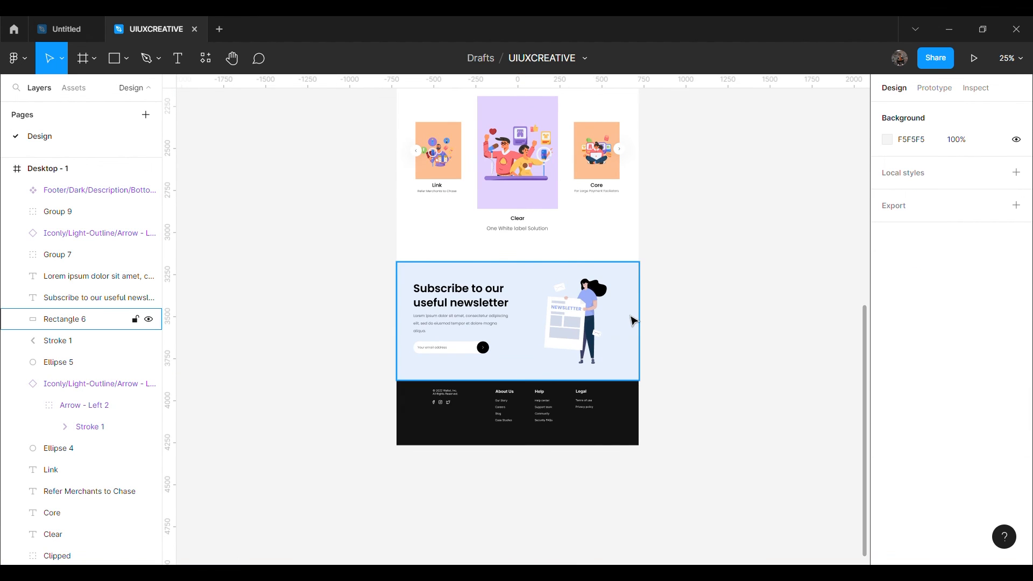
key(h)
key(ctrl+plus)
scroll(637, 362, down, 3)
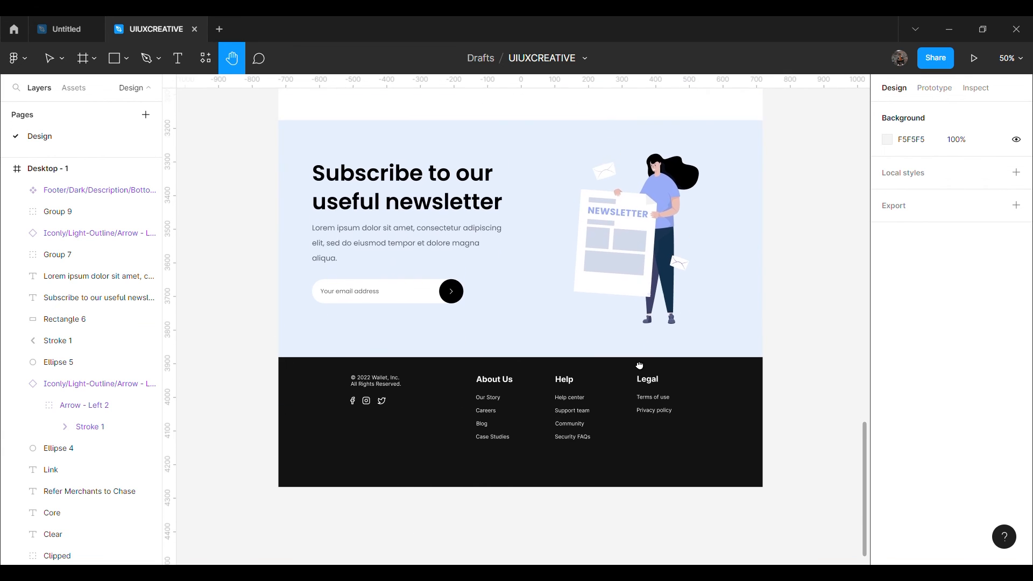